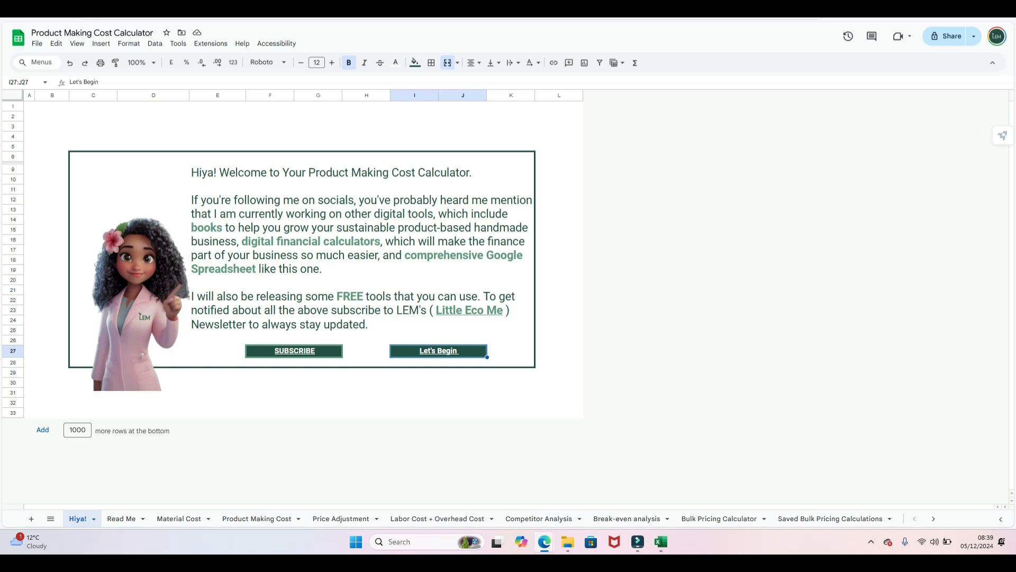
- Open the Read Me guide and confirm the preferred currency in B8 stays GBP
mouse_move(294, 351)
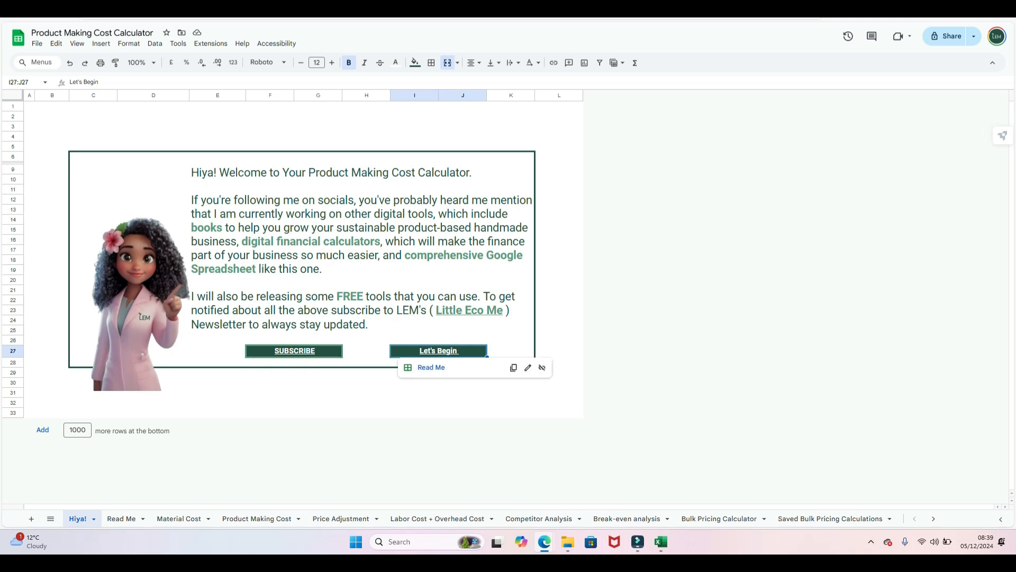
click(431, 367)
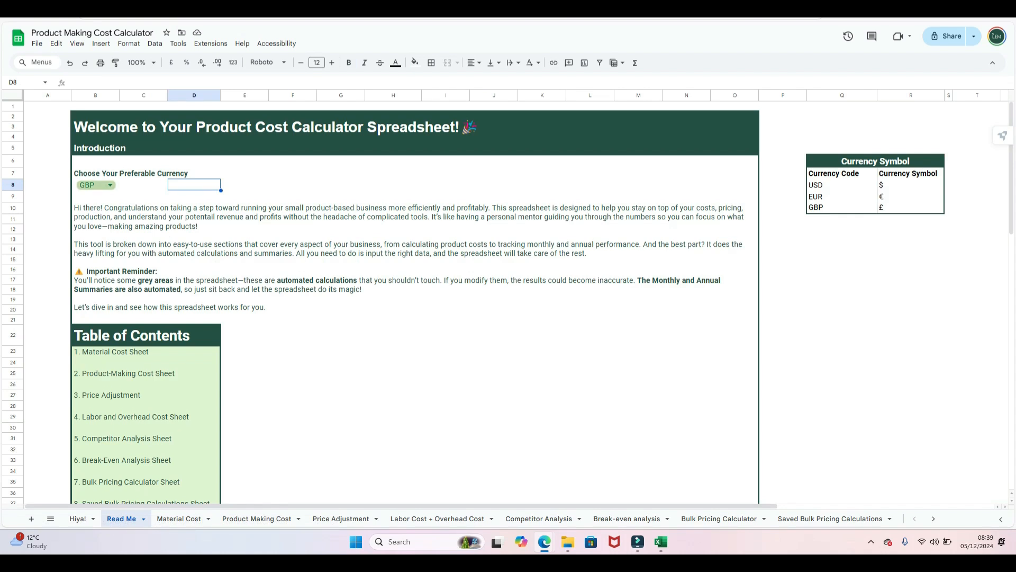
click(109, 186)
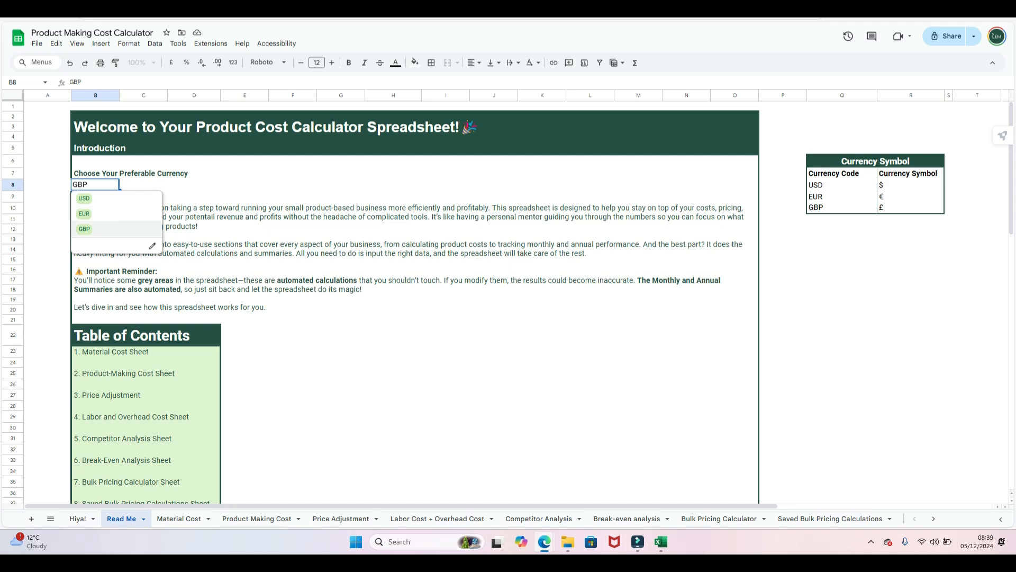
click(687, 362)
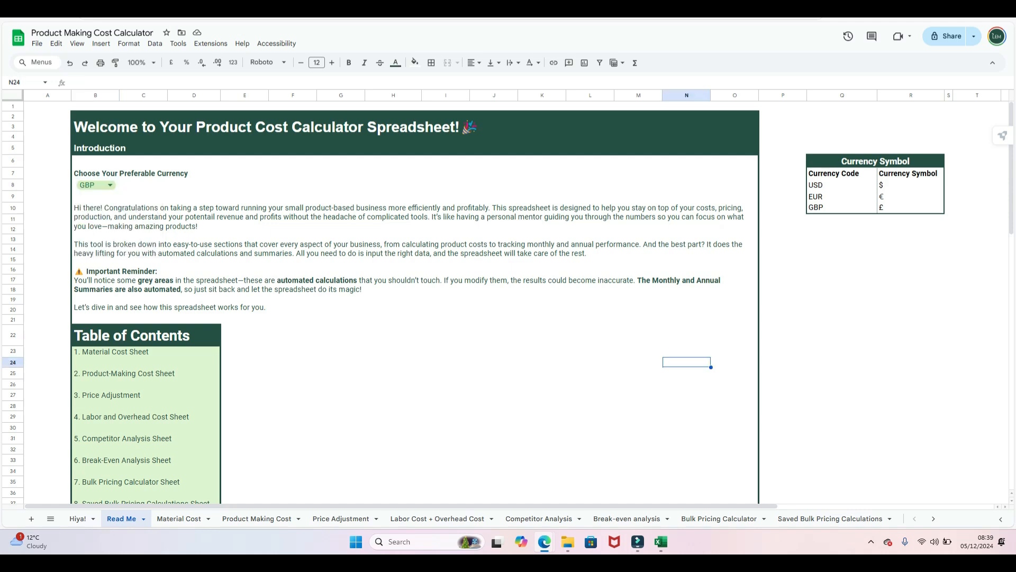
click(110, 185)
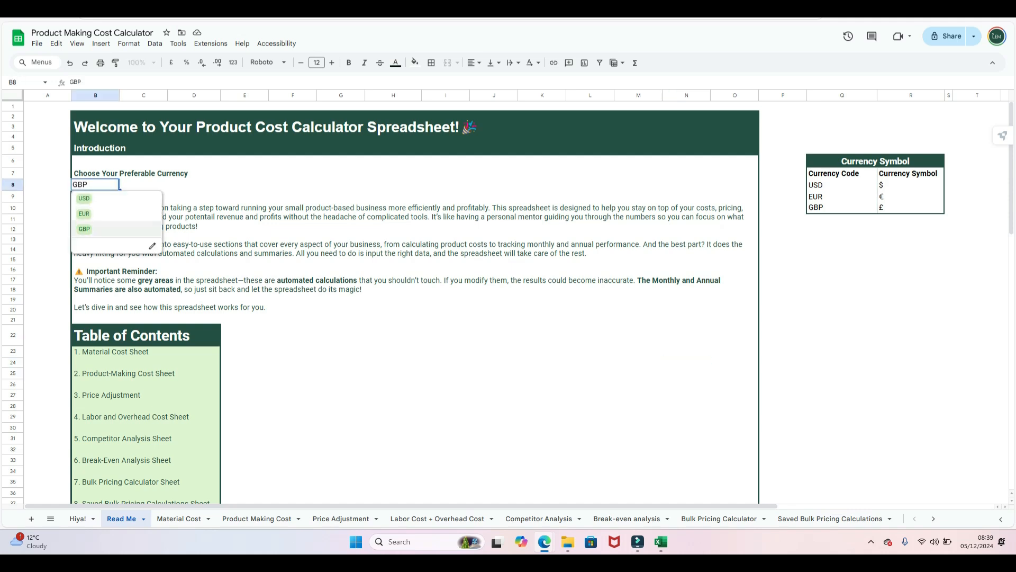
click(686, 335)
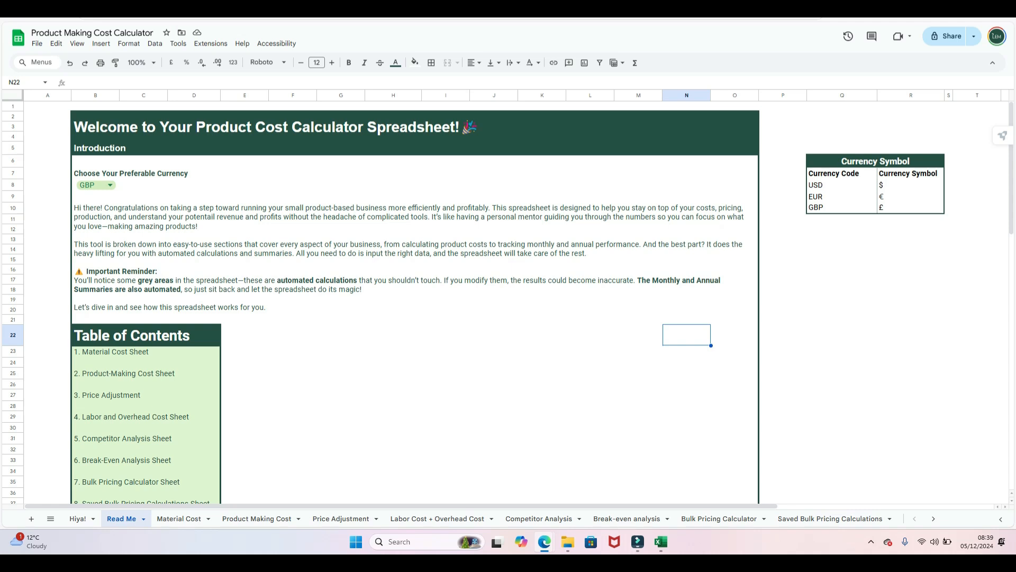
- Scroll down the guide, test the author's contact e-mail link, then go to Material Cost
scroll(415, 302, down, 15)
scroll(415, 302, down, 5)
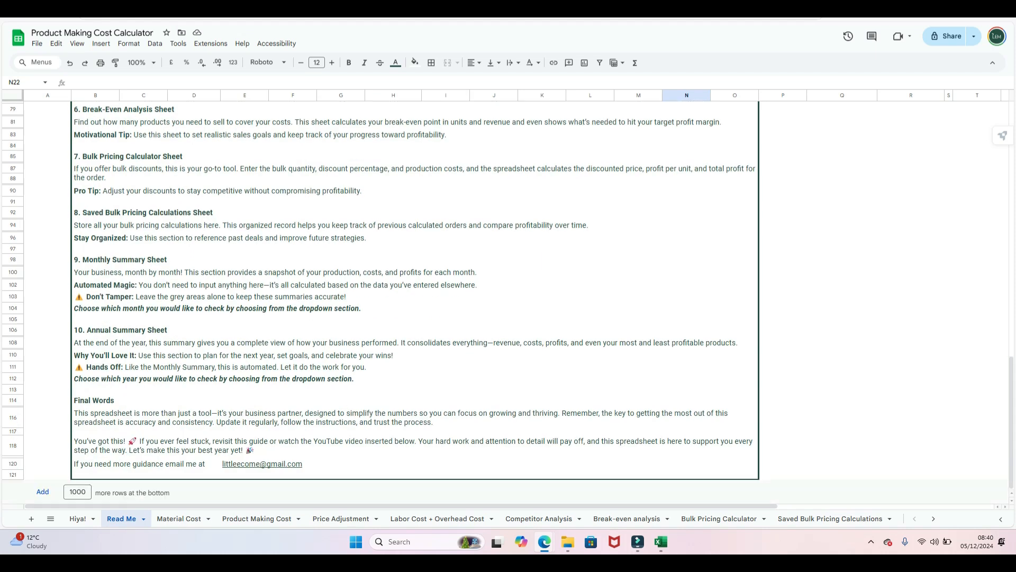
click(268, 463)
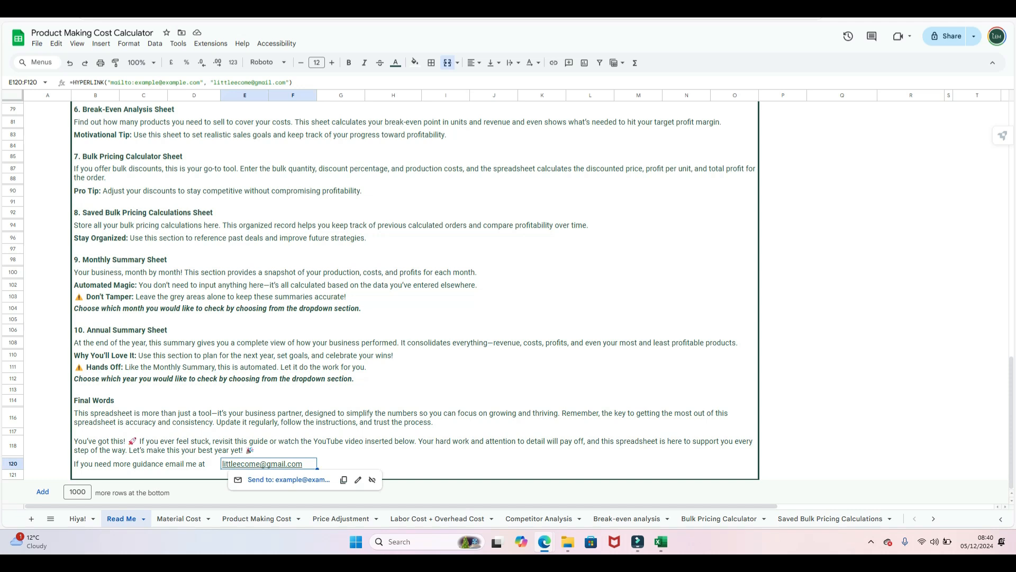
click(289, 479)
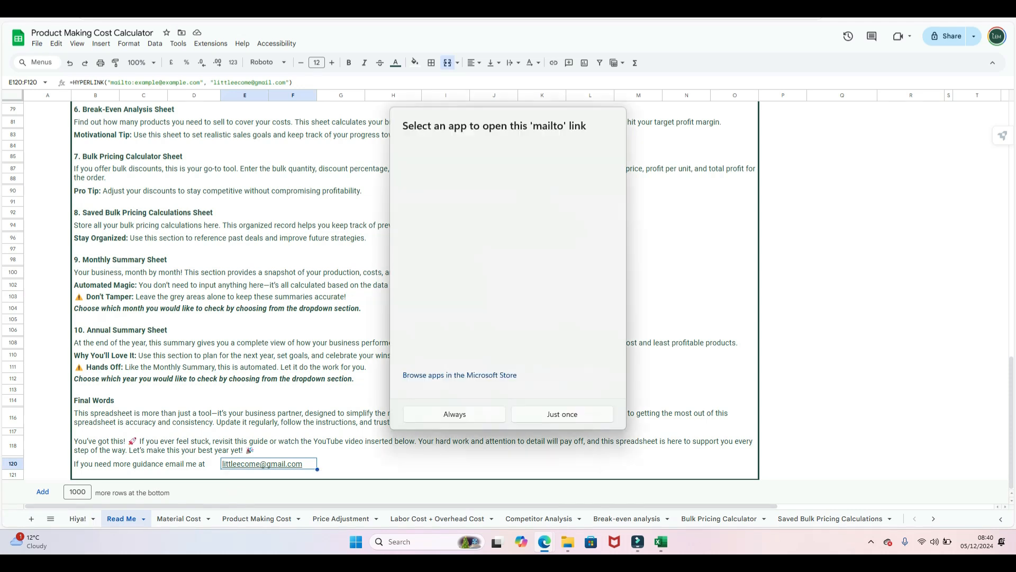
click(734, 272)
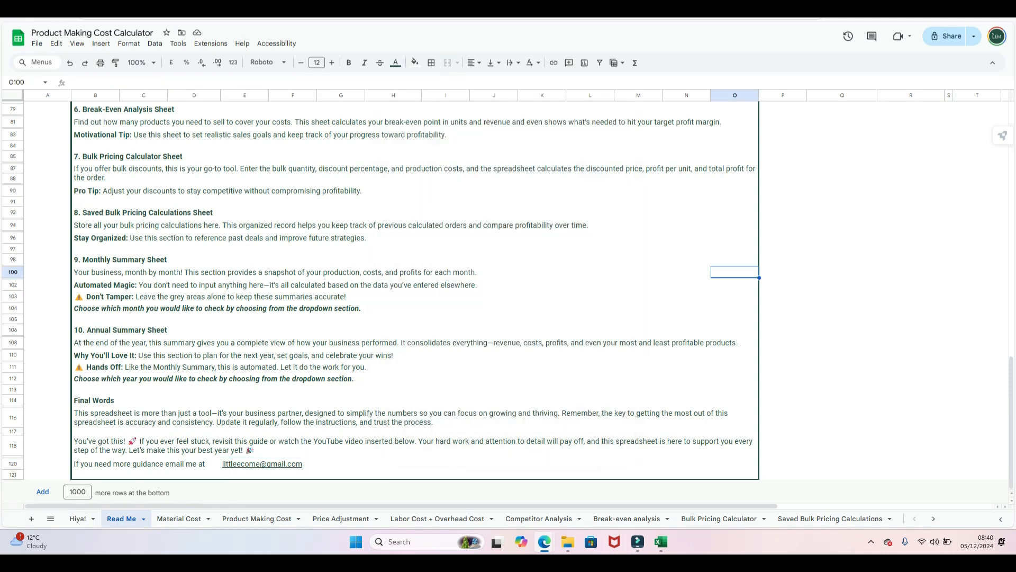
click(179, 518)
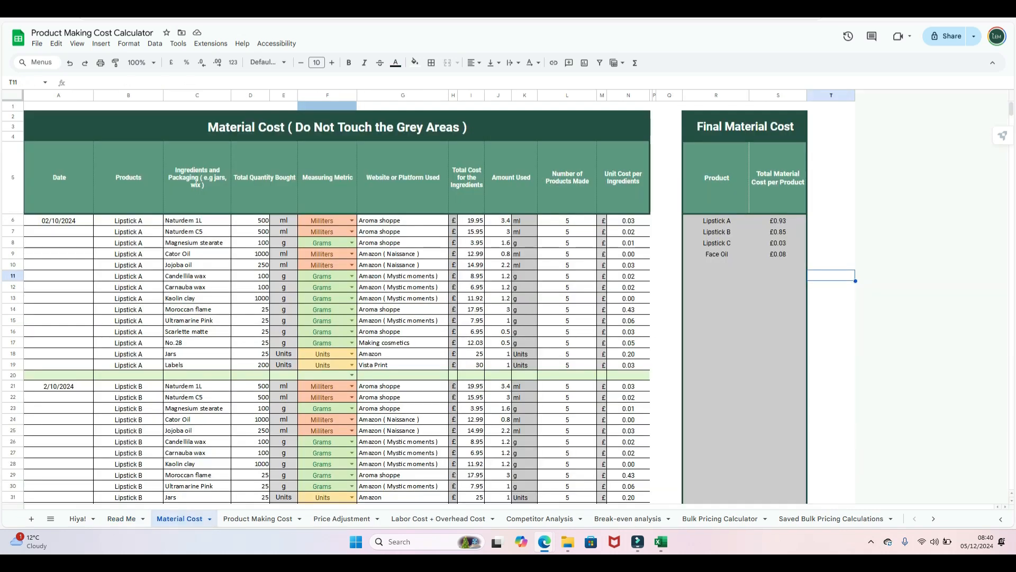
scroll(326, 301, down, 5)
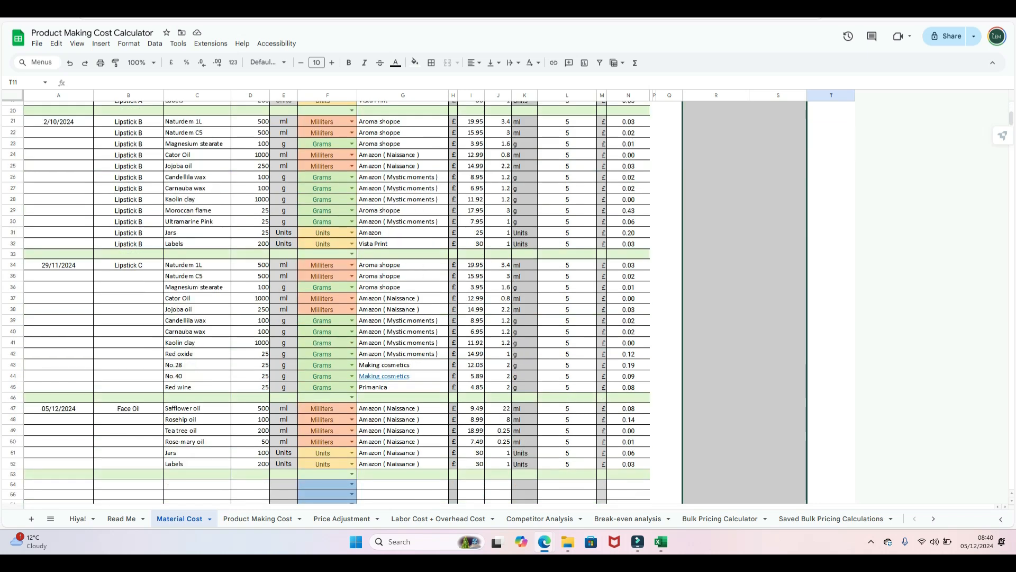
scroll(326, 301, up, 5)
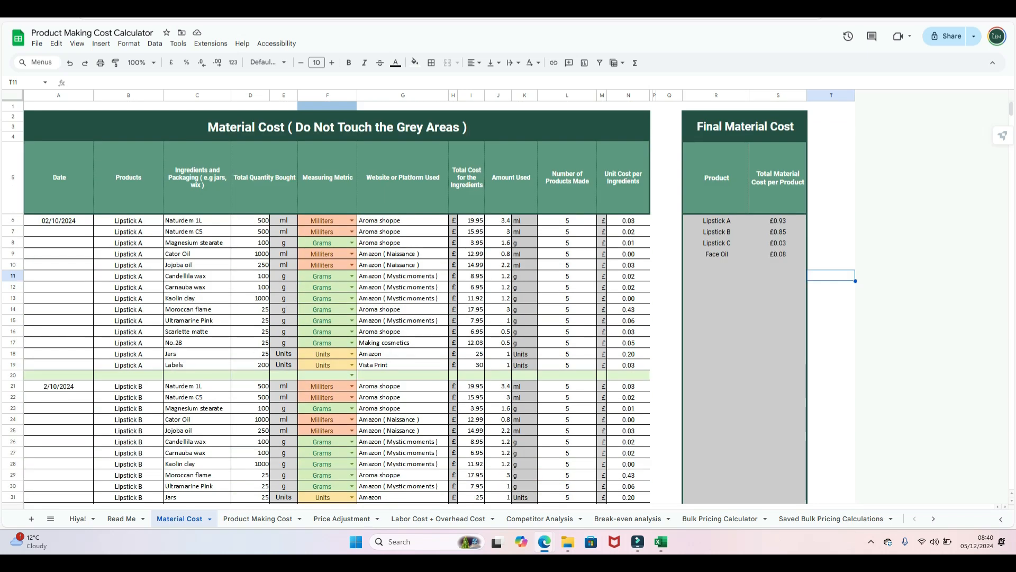
scroll(326, 302, down, 9)
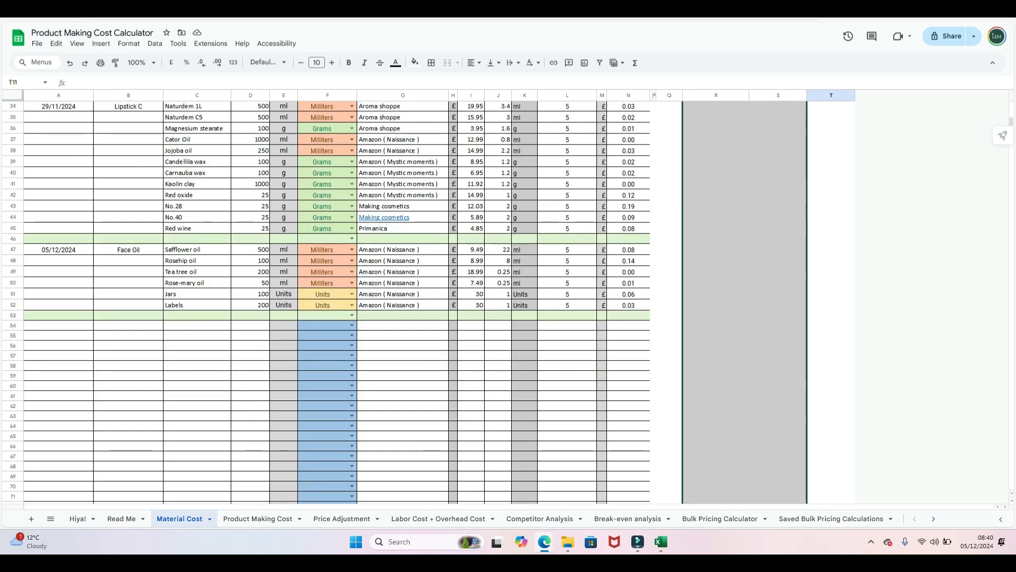
scroll(326, 301, up, 9)
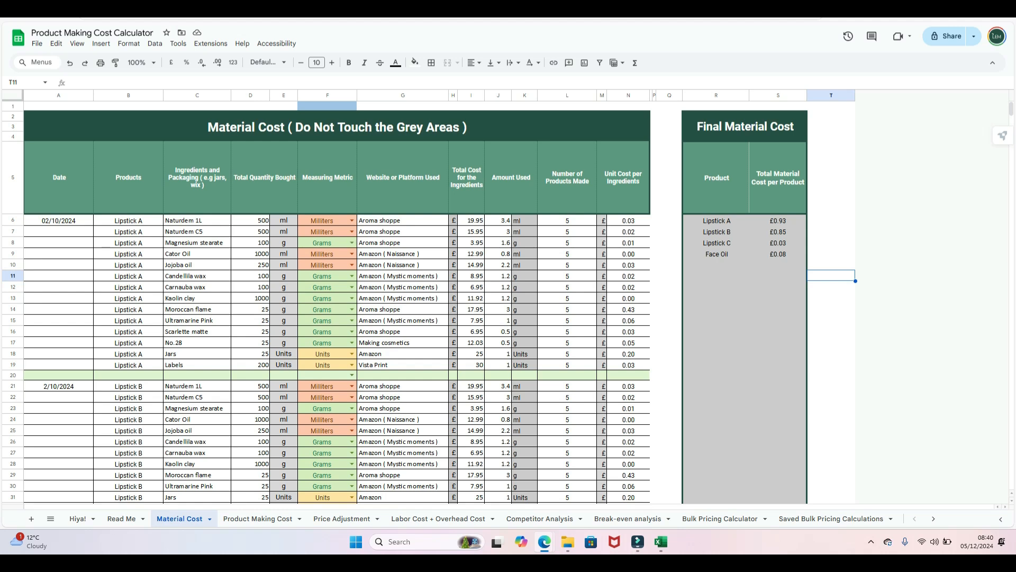
scroll(326, 302, down, 8)
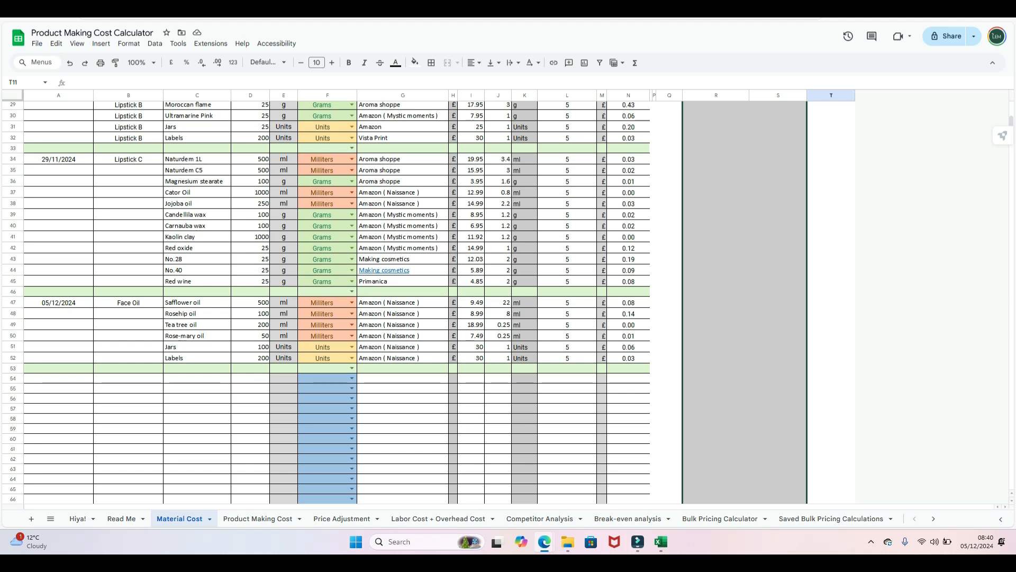
click(352, 378)
scroll(326, 469, down, 1)
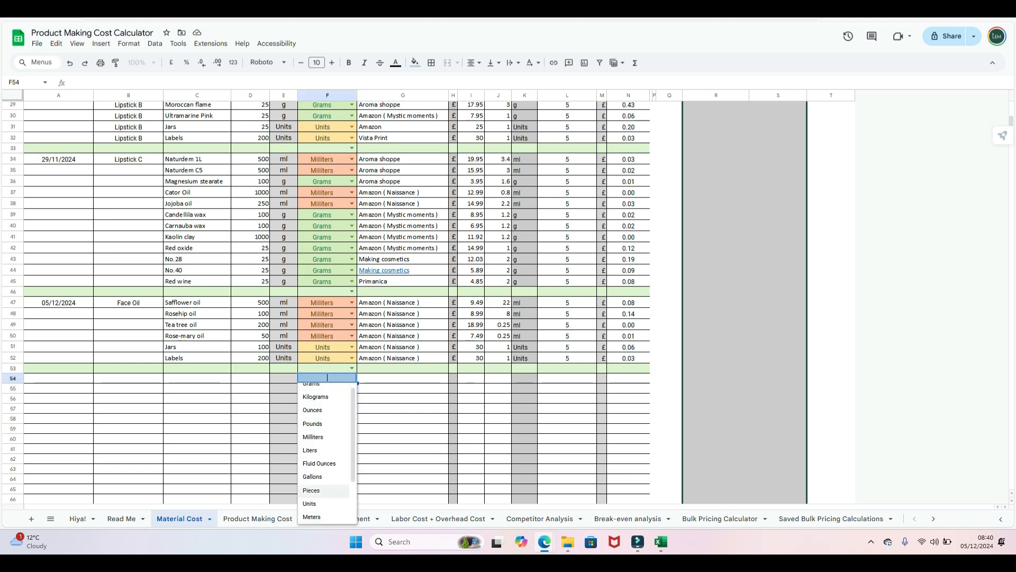
click(402, 448)
scroll(402, 448, up, 1)
scroll(326, 301, up, 6)
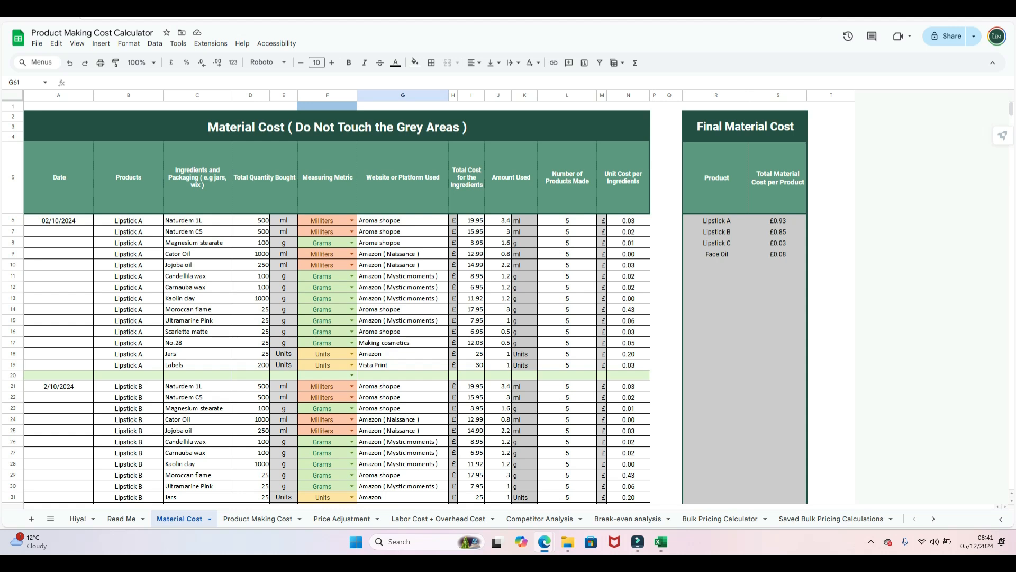
scroll(339, 301, down, 2)
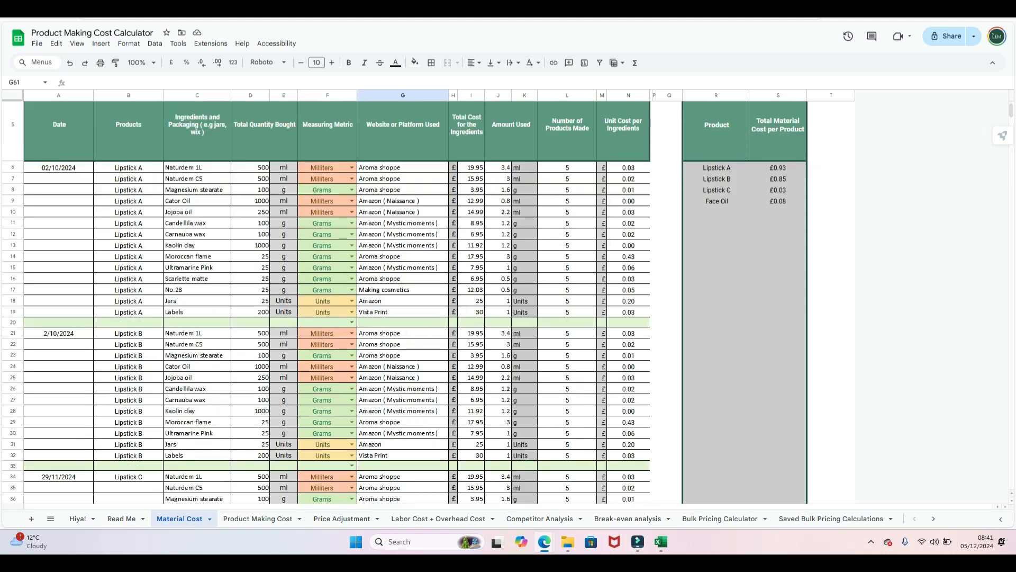
scroll(339, 301, down, 5)
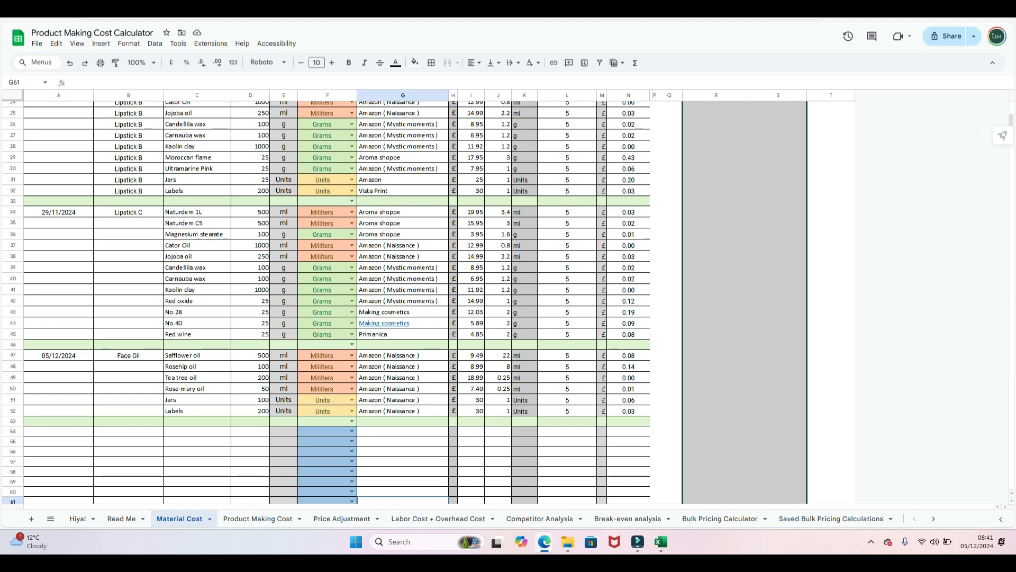
click(352, 431)
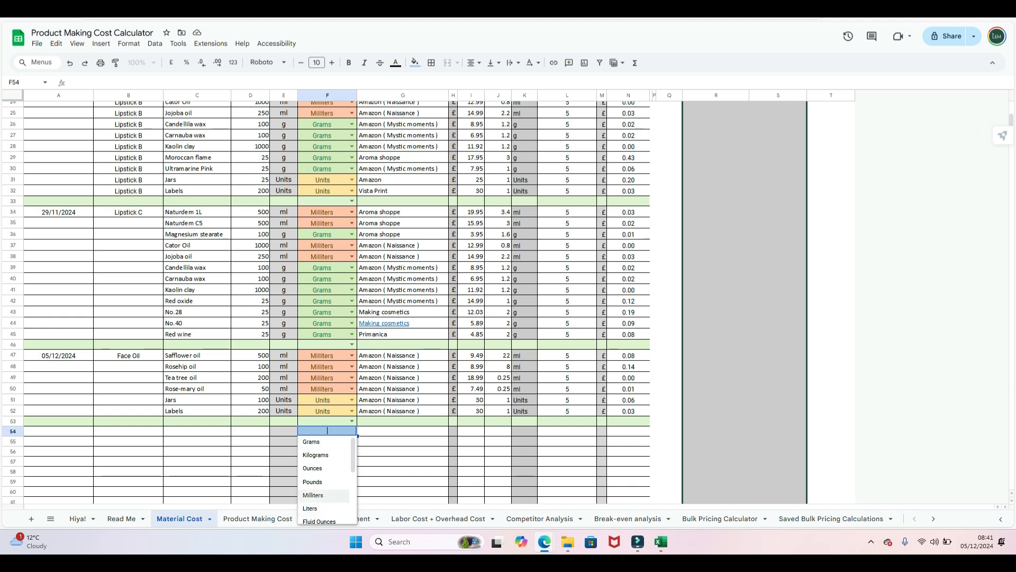
click(403, 471)
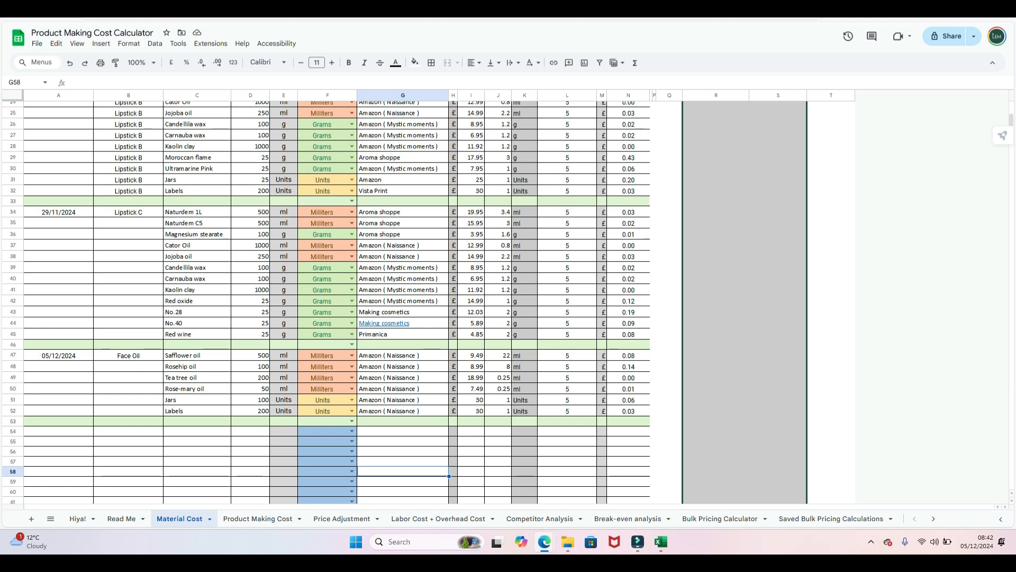
scroll(326, 302, up, 10)
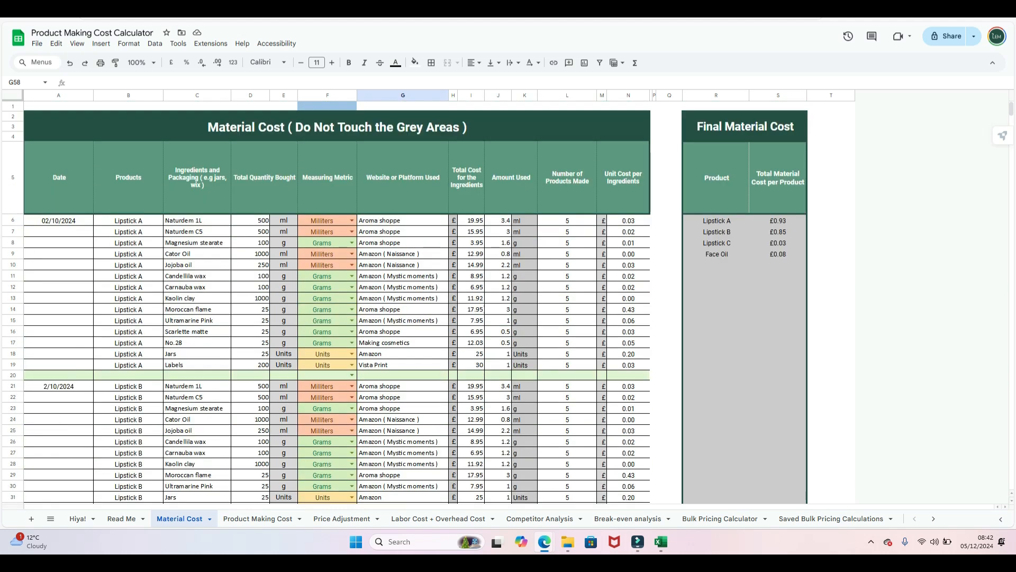
scroll(326, 301, down, 8)
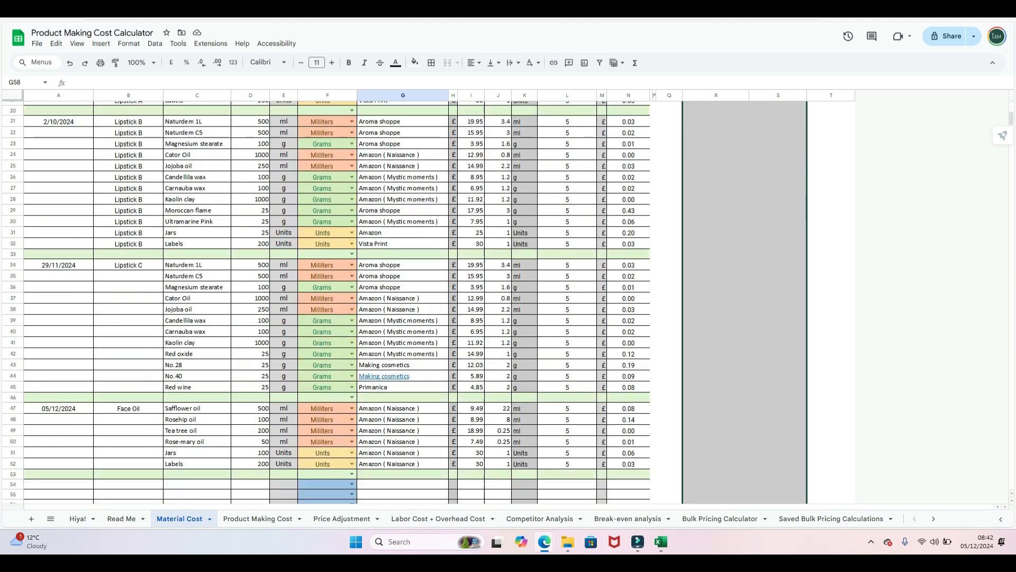
scroll(326, 301, up, 2)
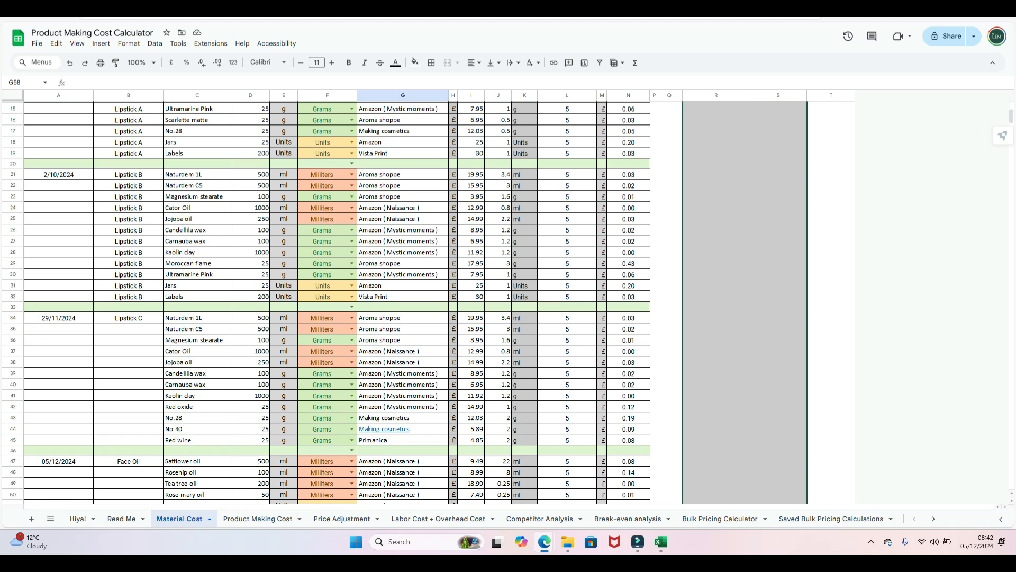
scroll(326, 302, up, 2)
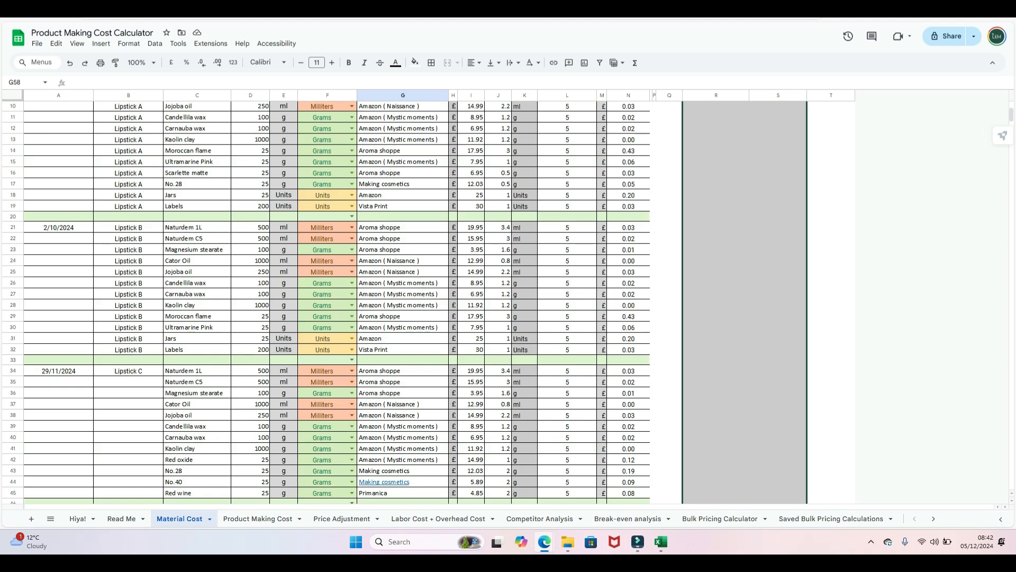
scroll(326, 302, down, 2)
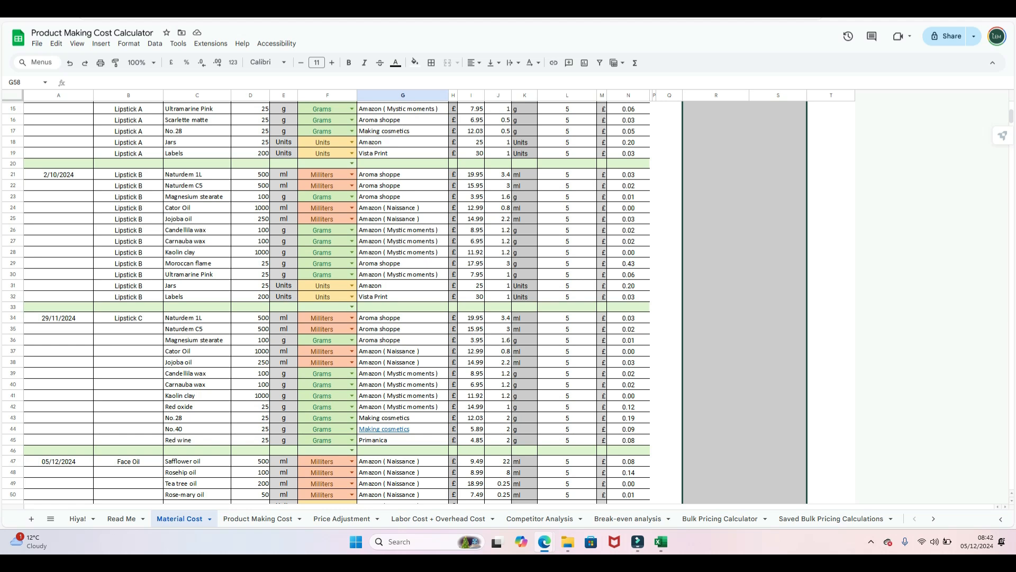
- Check Lipstick C's unit and total costs, then fill its product name down to row 45
click(197, 318)
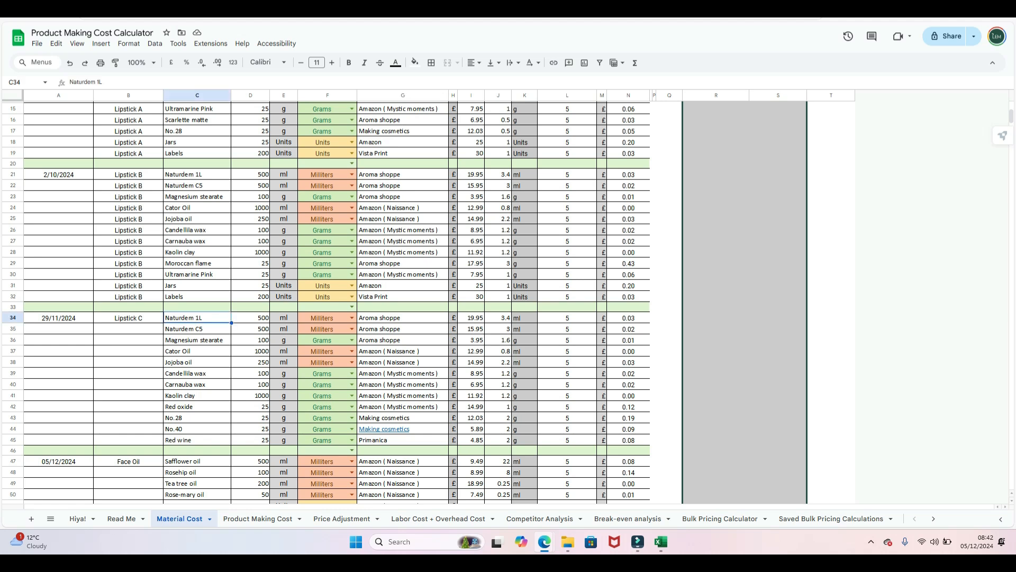
click(629, 318)
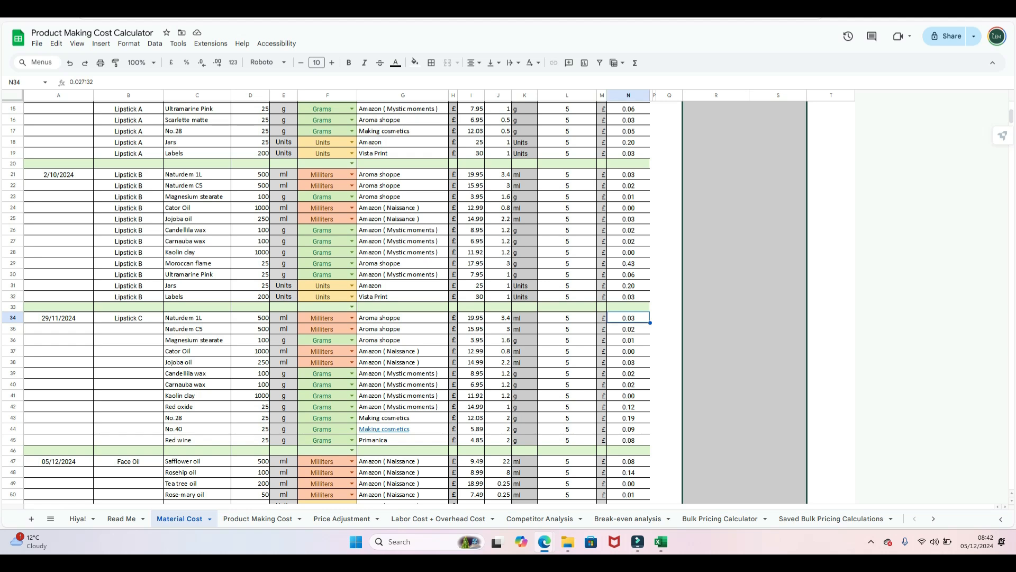
scroll(328, 302, up, 5)
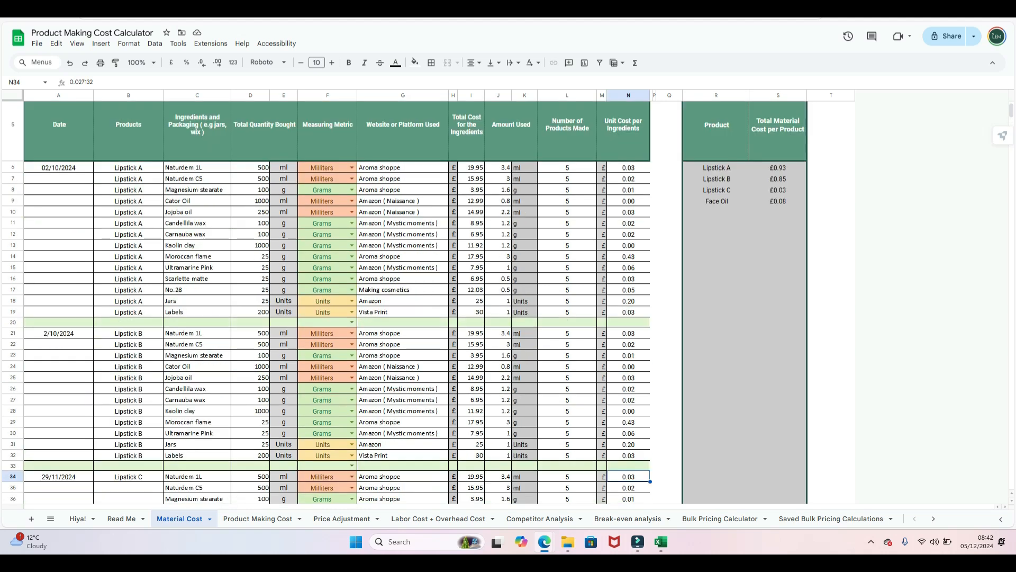
click(778, 190)
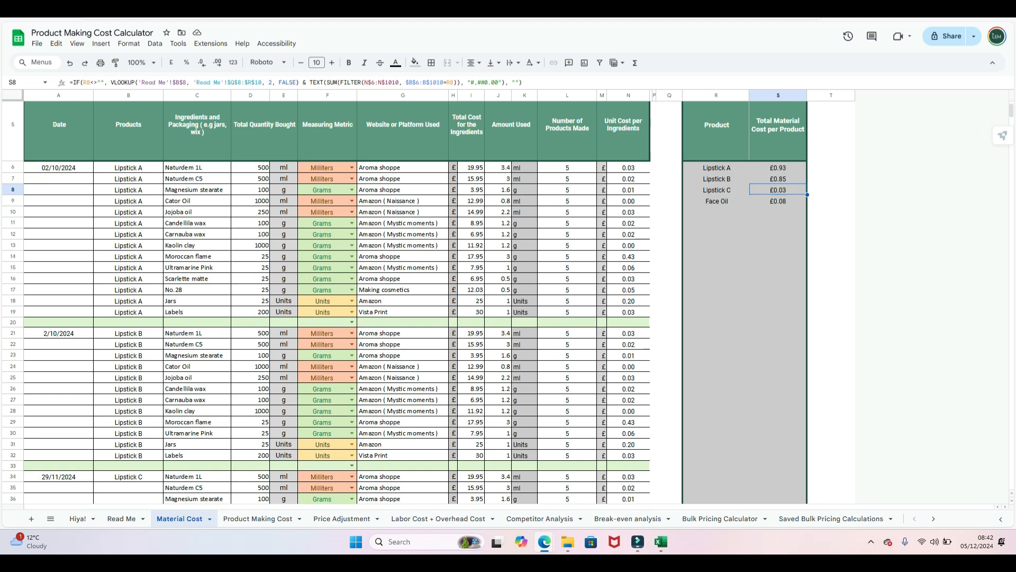
scroll(327, 301, down, 5)
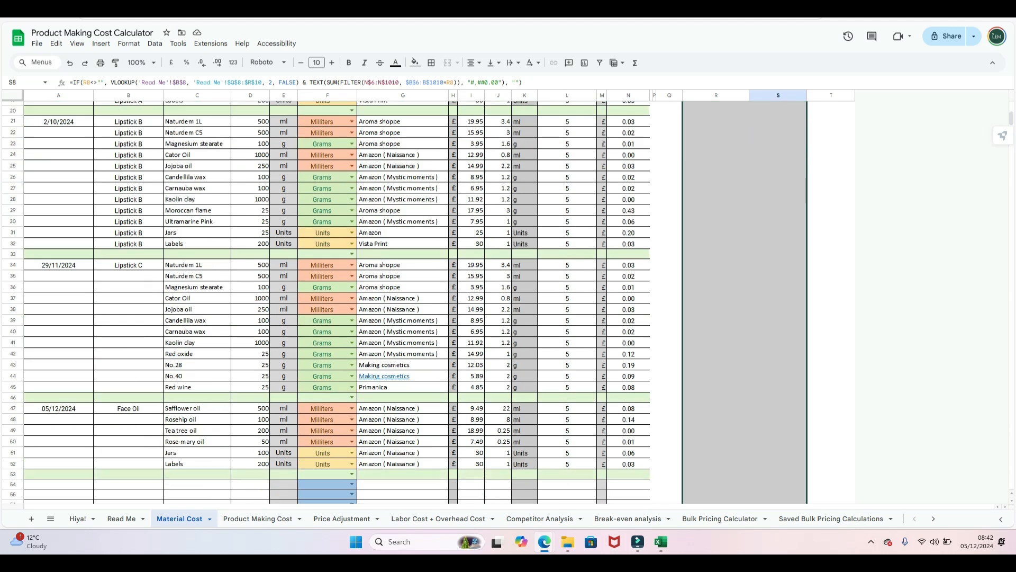
click(128, 265)
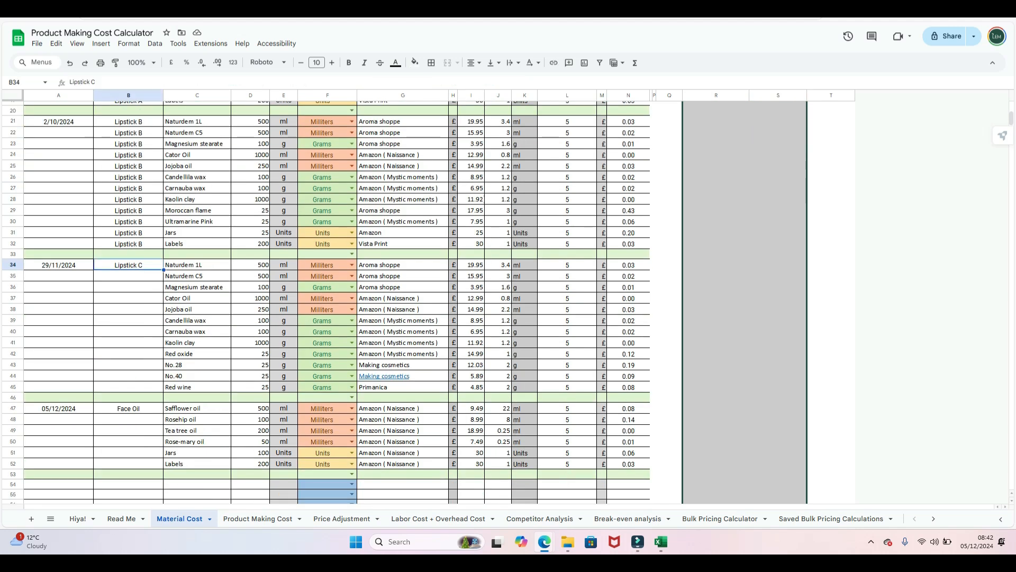
drag(163, 270, 161, 392)
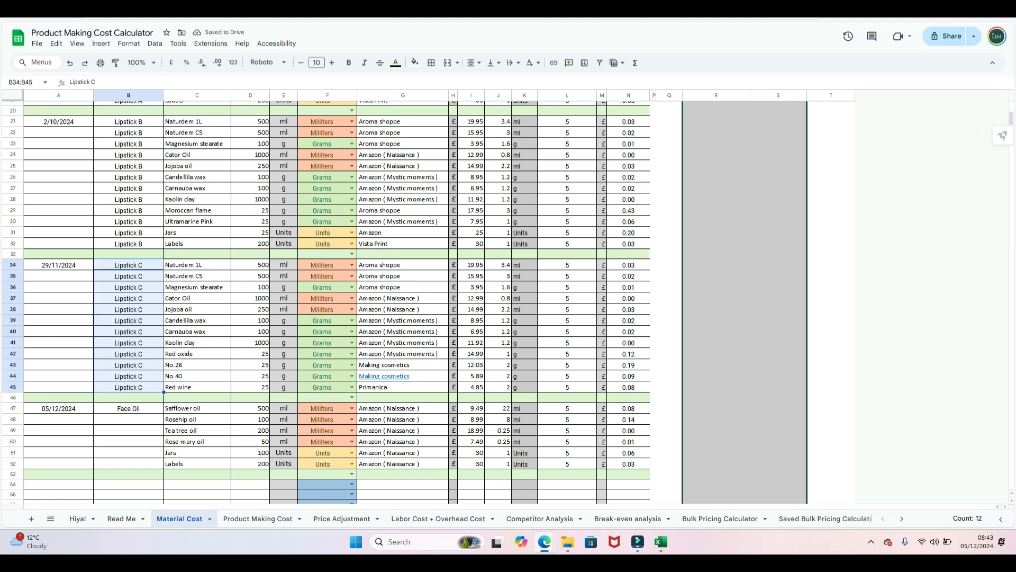
scroll(326, 302, up, 5)
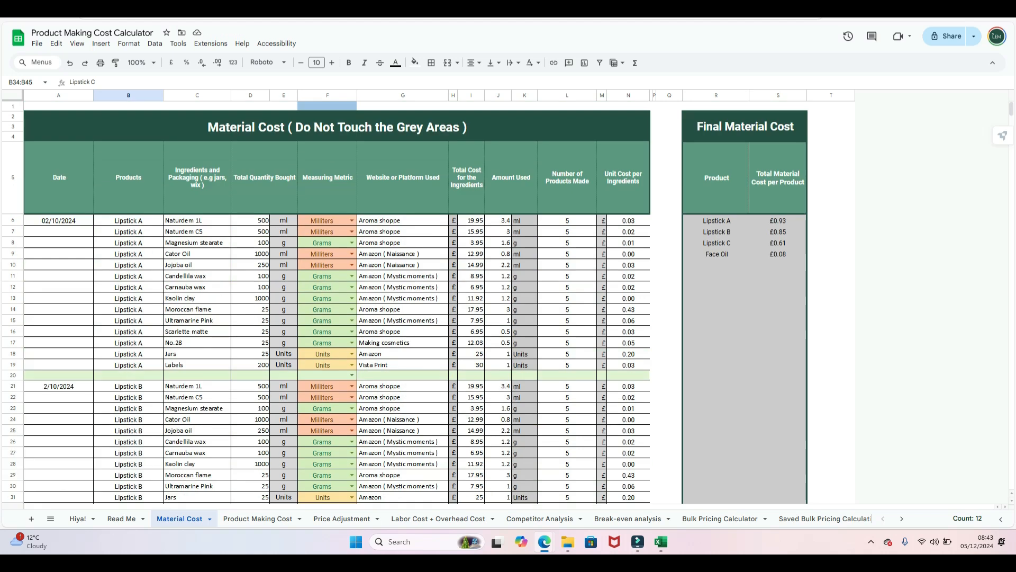
scroll(326, 301, down, 3)
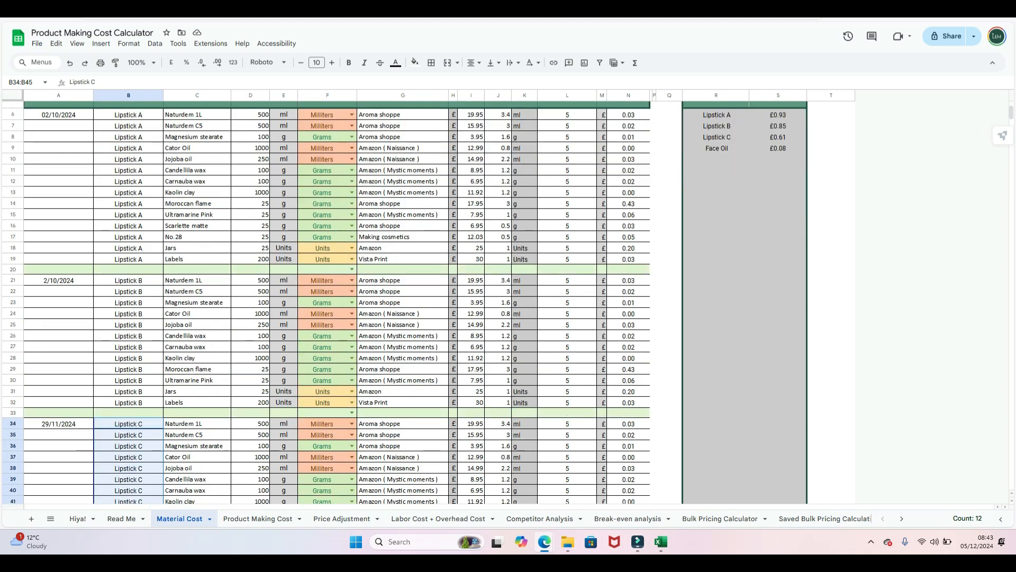
scroll(326, 302, down, 5)
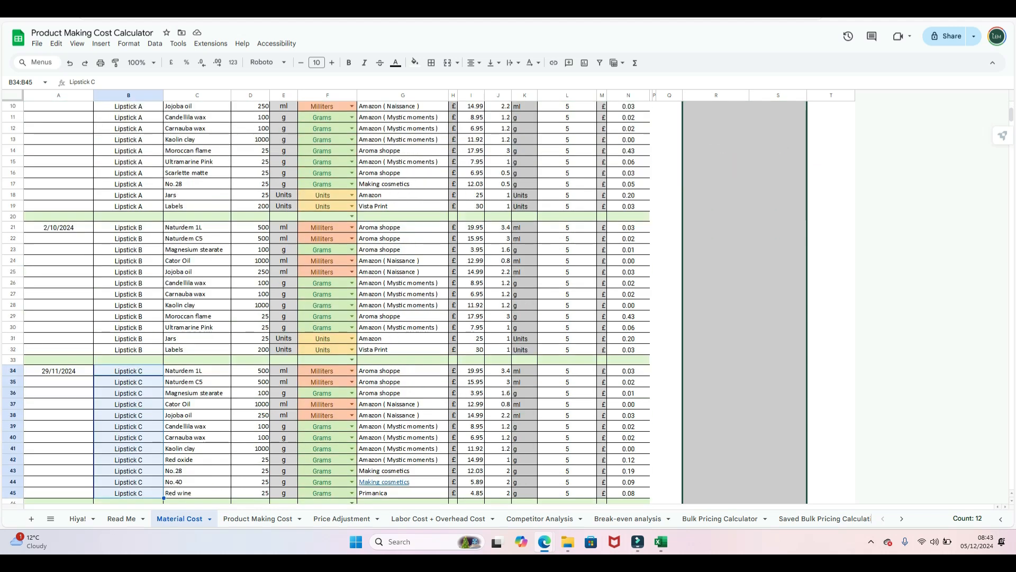
scroll(326, 302, up, 2)
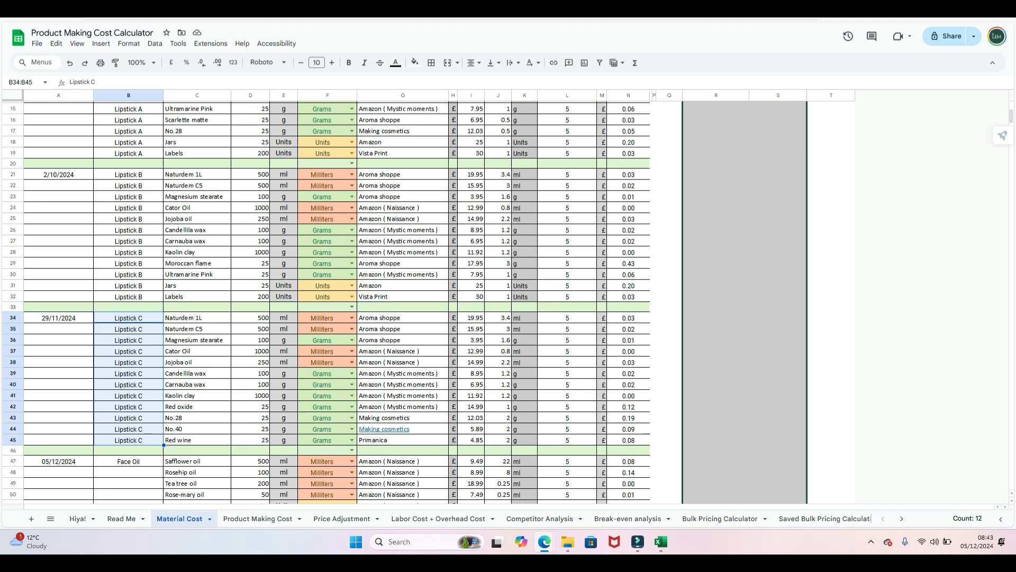
scroll(326, 302, up, 5)
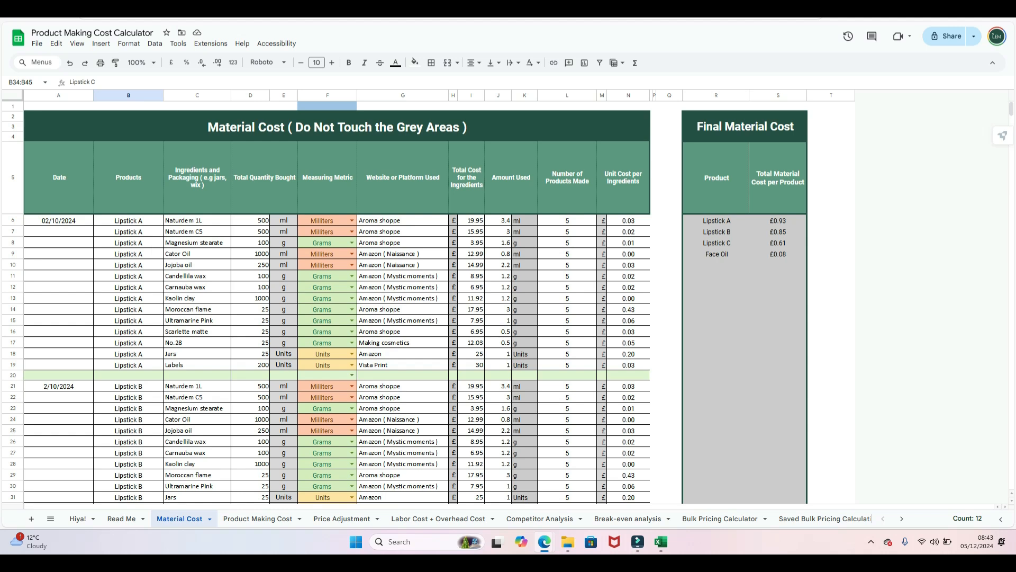
click(197, 354)
click(197, 364)
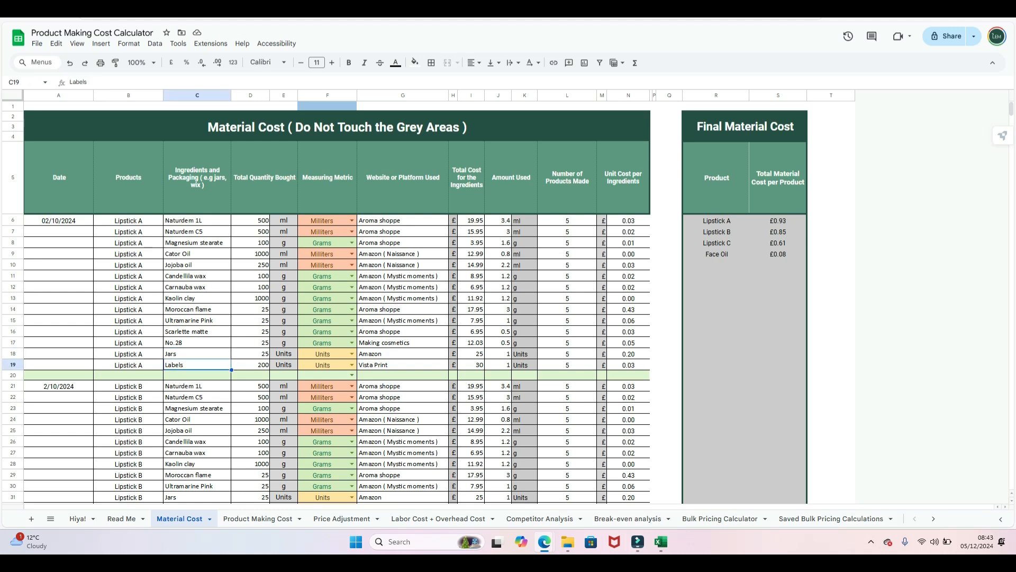
scroll(326, 301, down, 10)
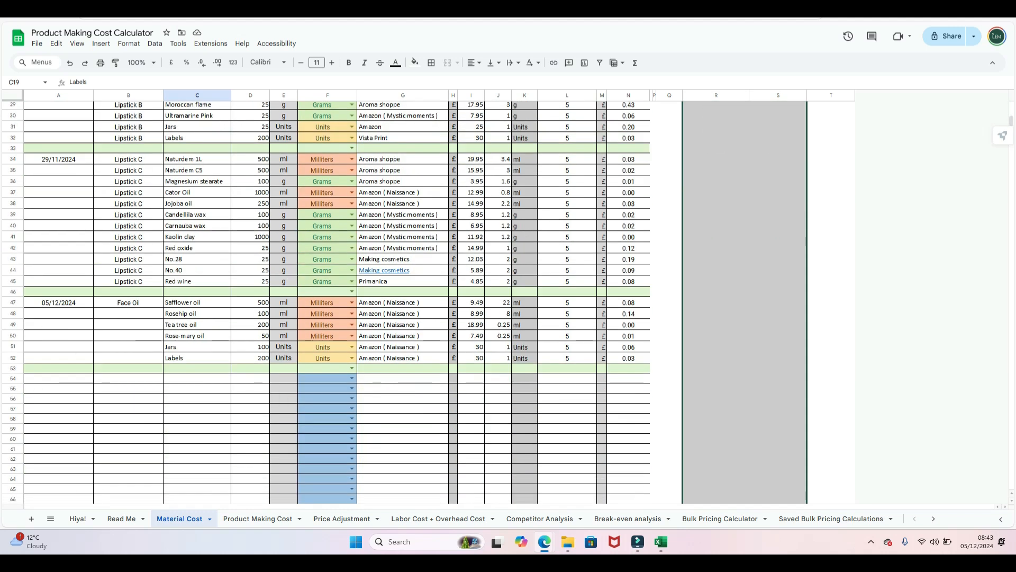
- Fill Face Oil down the product column through row 52, giving a £0.33 material cost
click(128, 302)
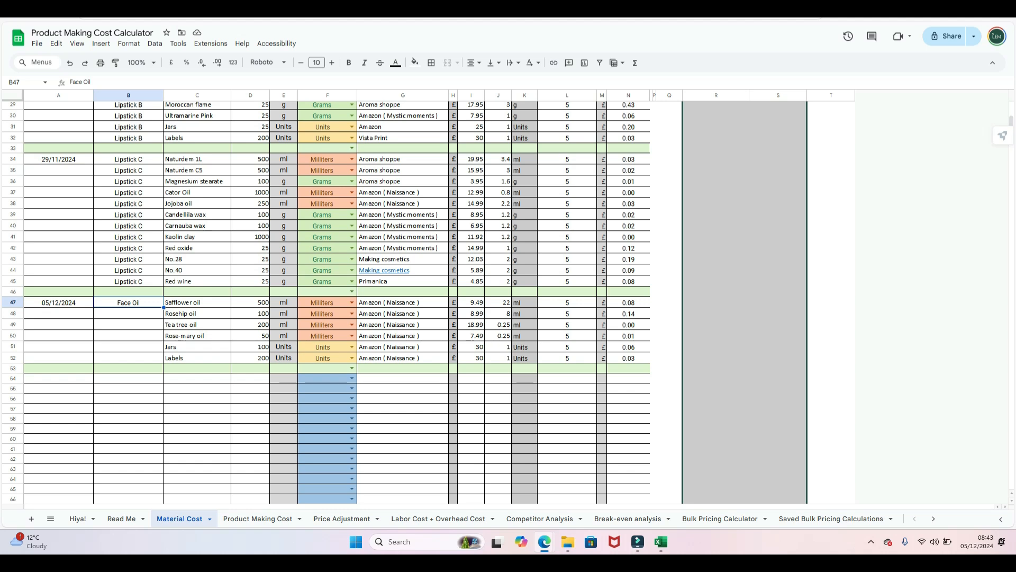
click(628, 302)
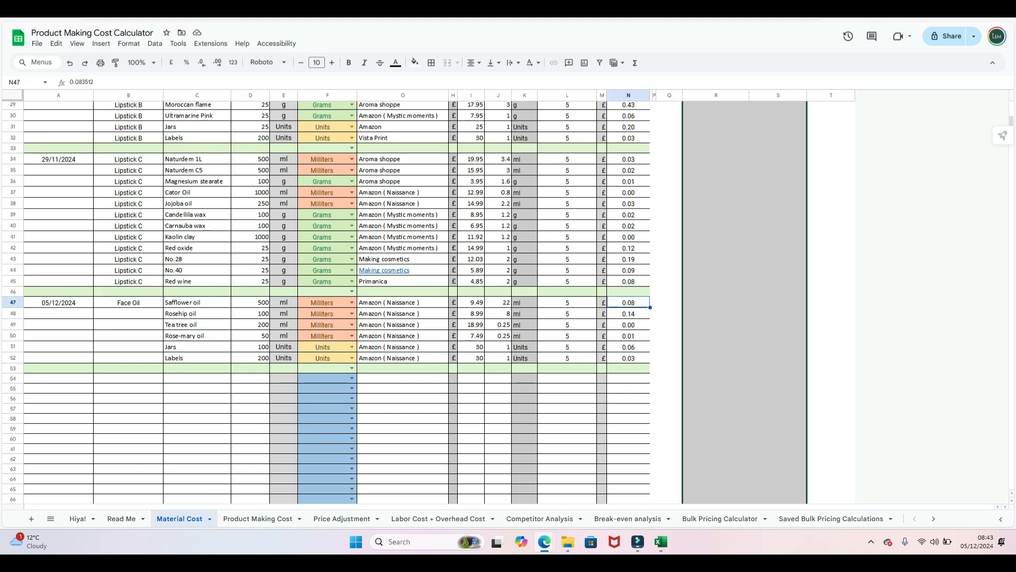
scroll(326, 301, up, 8)
click(778, 202)
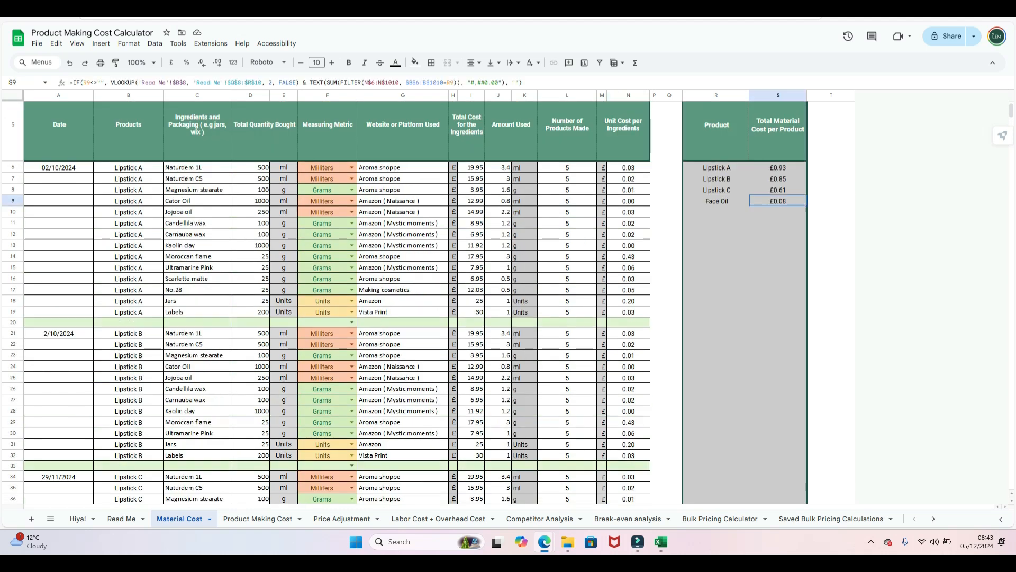
scroll(326, 302, down, 8)
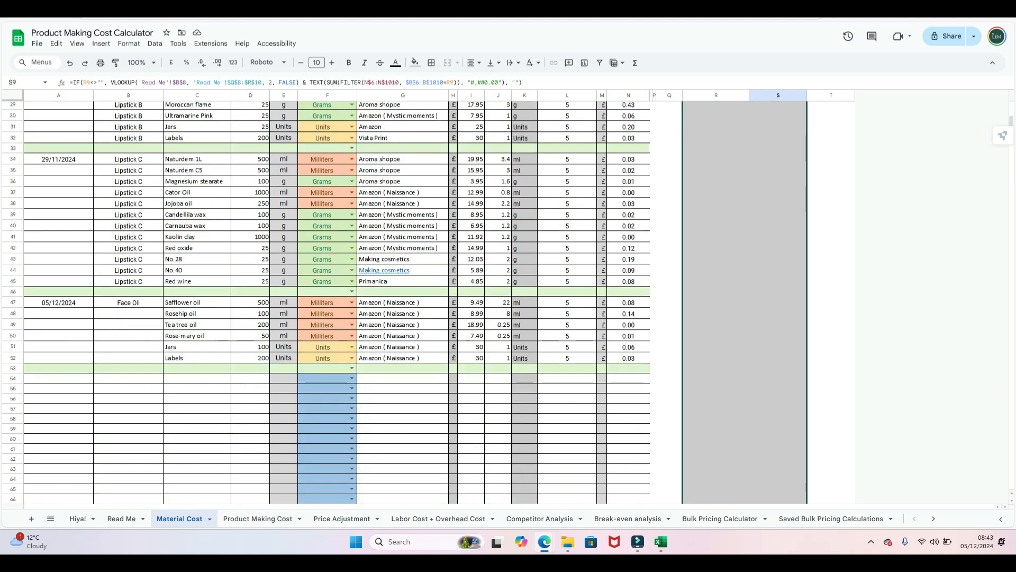
click(128, 303)
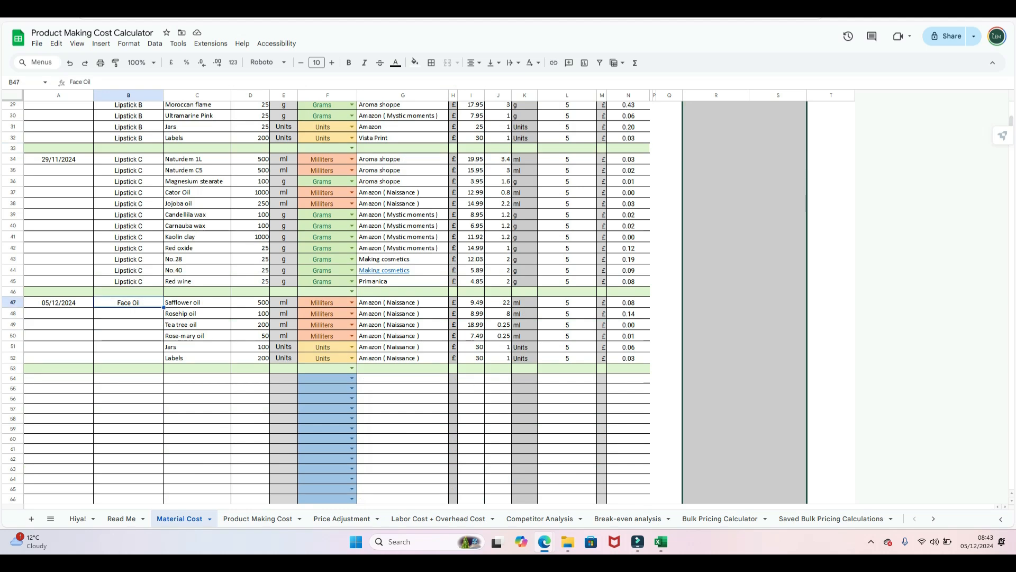
drag(164, 307, 160, 362)
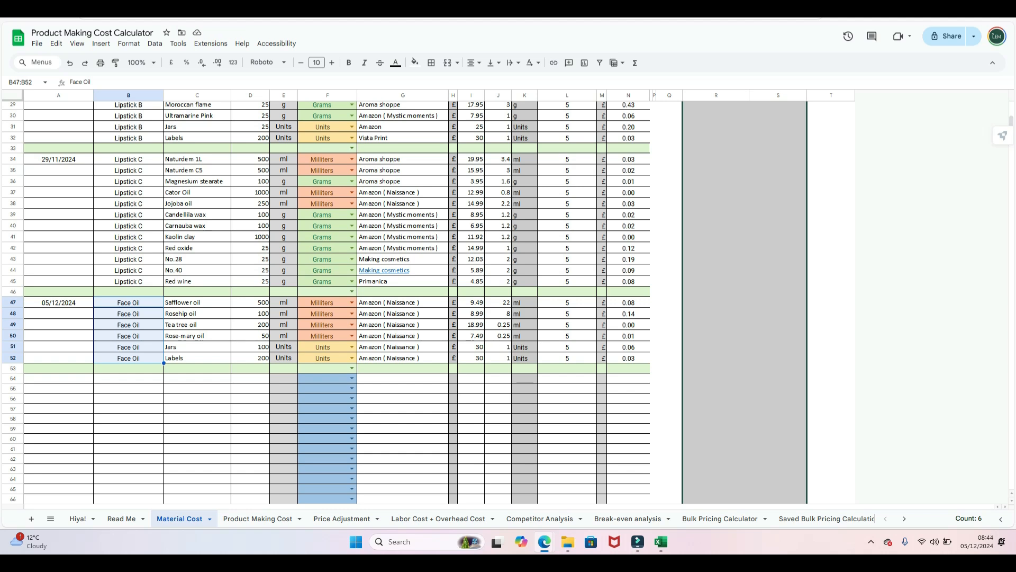
scroll(326, 302, up, 5)
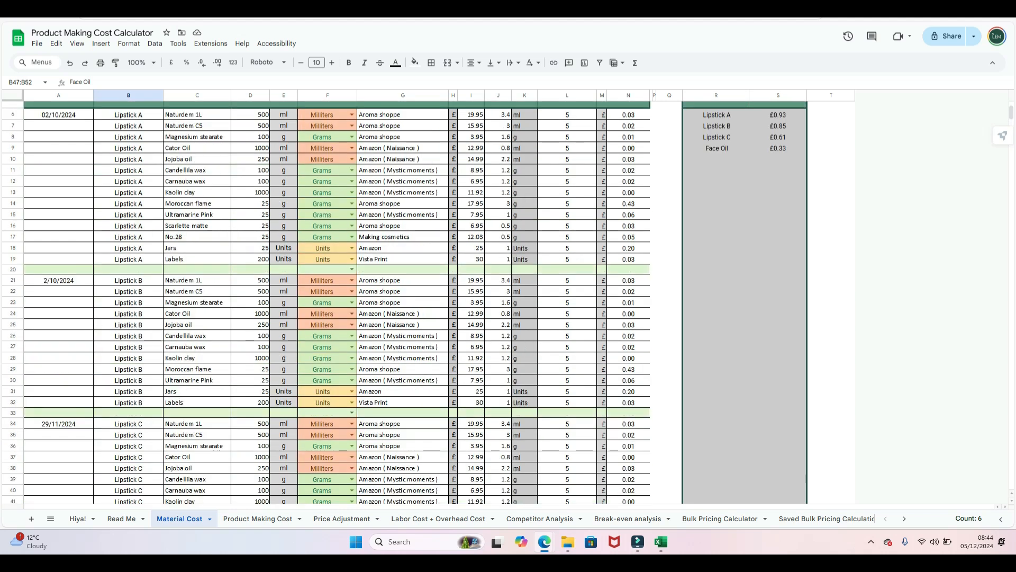
scroll(326, 302, down, 5)
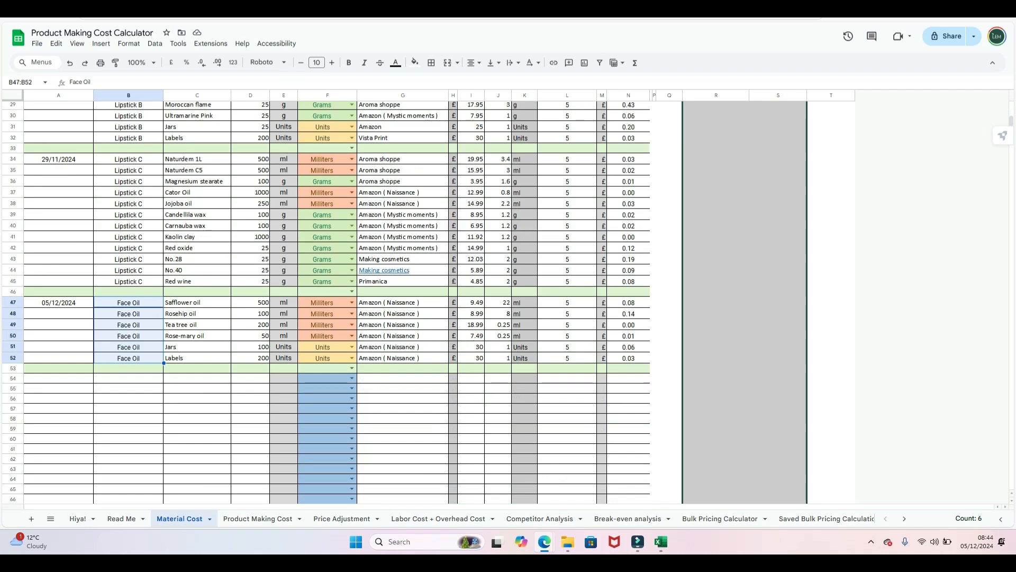
- Date A54 as 05/12/2024 for the Facial Cream block and select row 69 beneath it
click(59, 378)
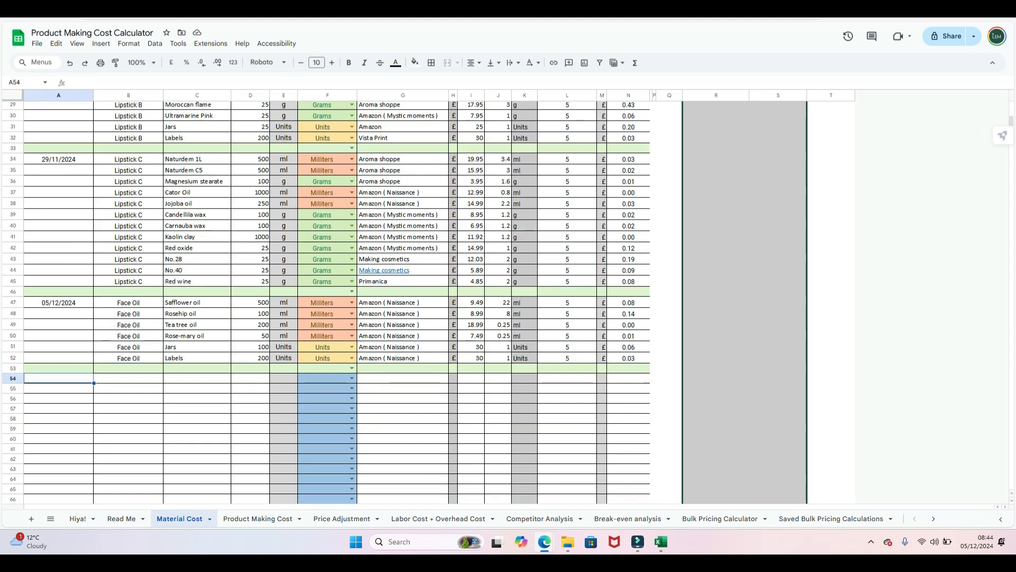
double_click(58, 378)
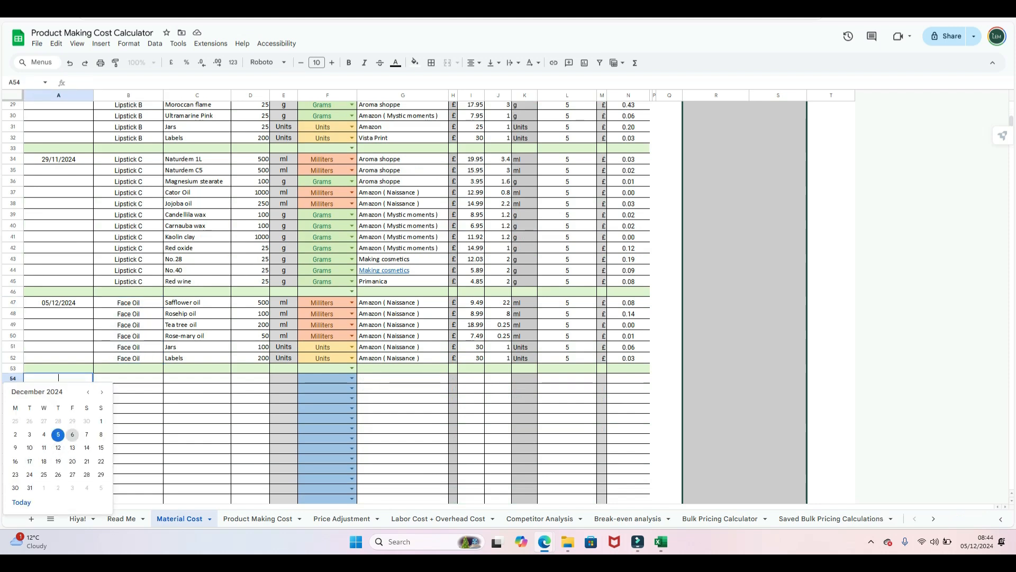
click(58, 434)
key(Tab)
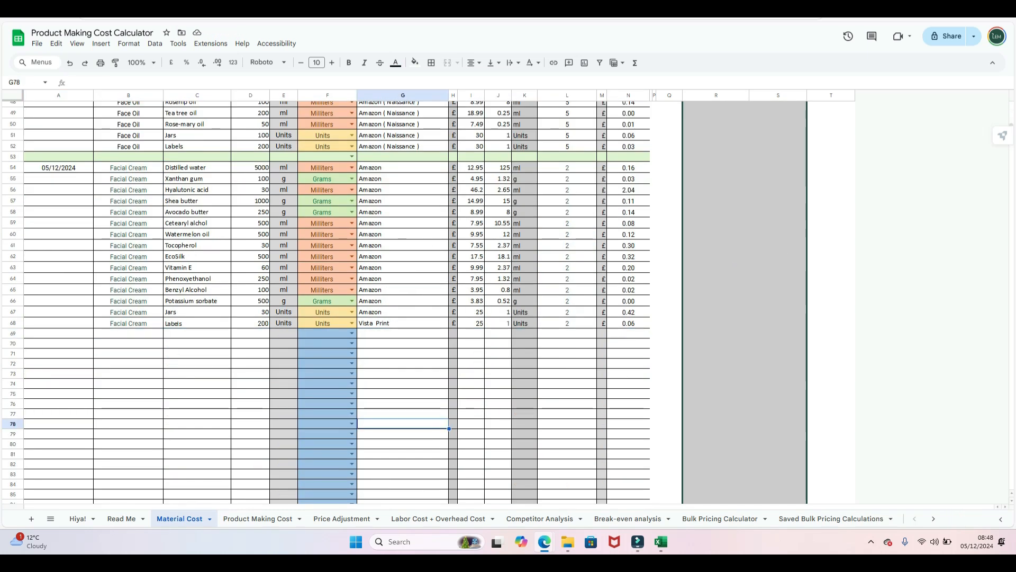
drag(59, 333, 629, 332)
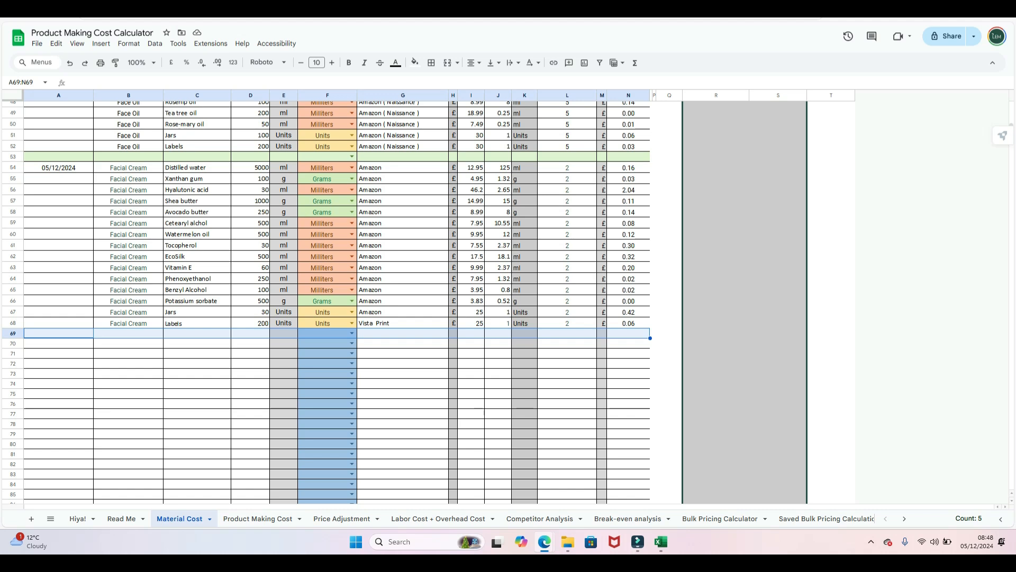
- Fill A69:N69 light green as a separator below the Facial Cream block
click(414, 63)
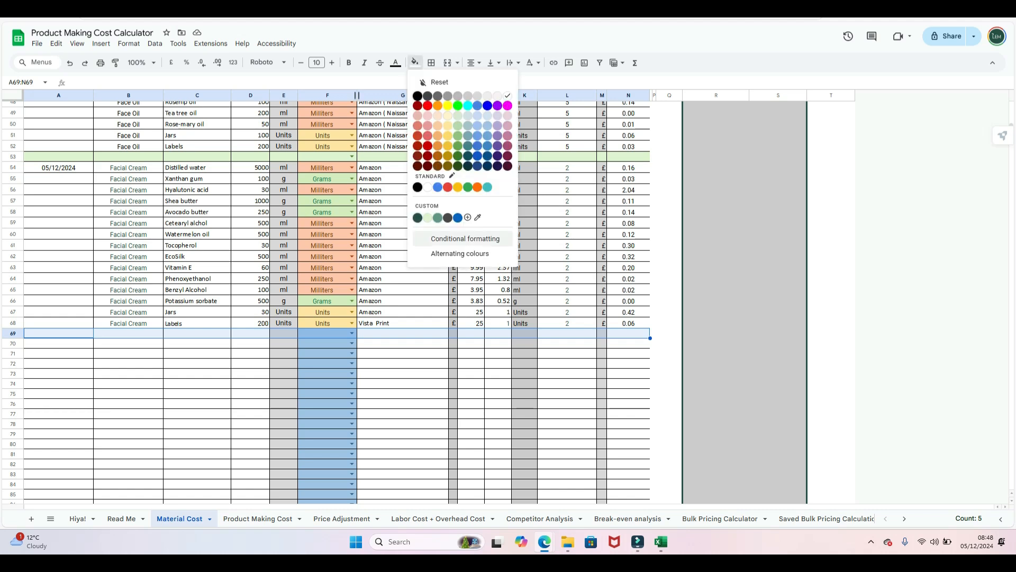
click(427, 218)
click(403, 414)
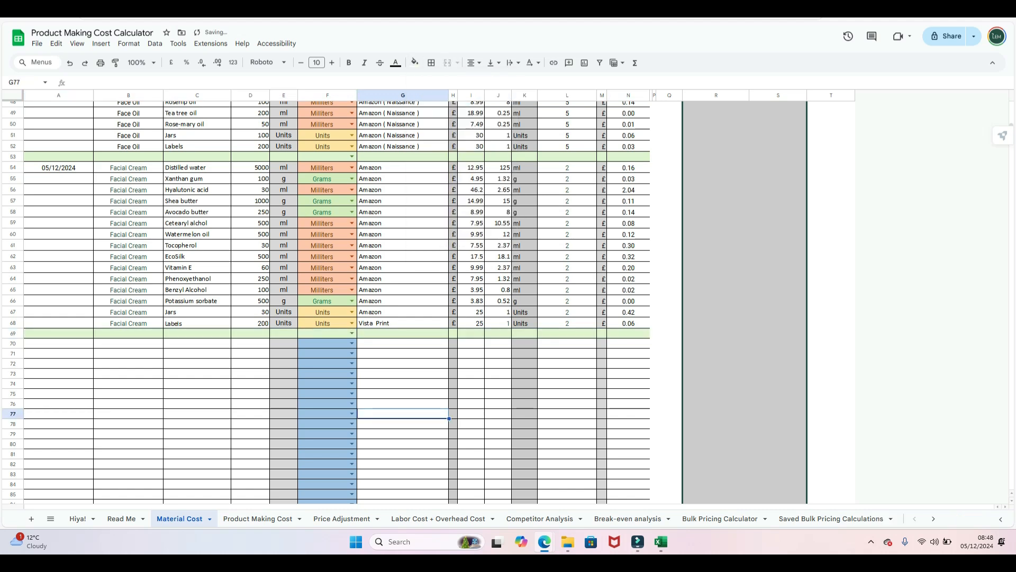
scroll(326, 301, up, 10)
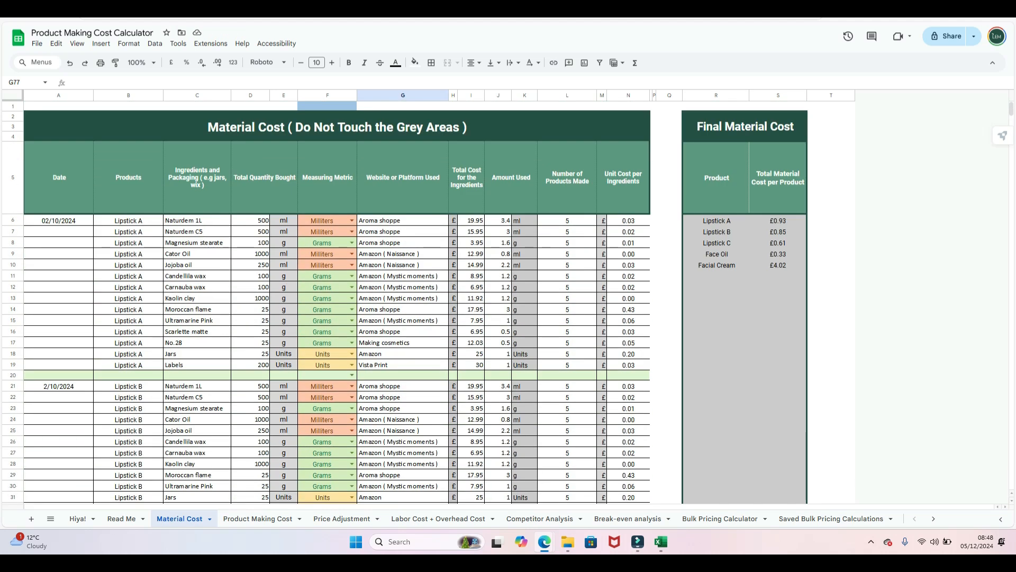
scroll(326, 302, down, 10)
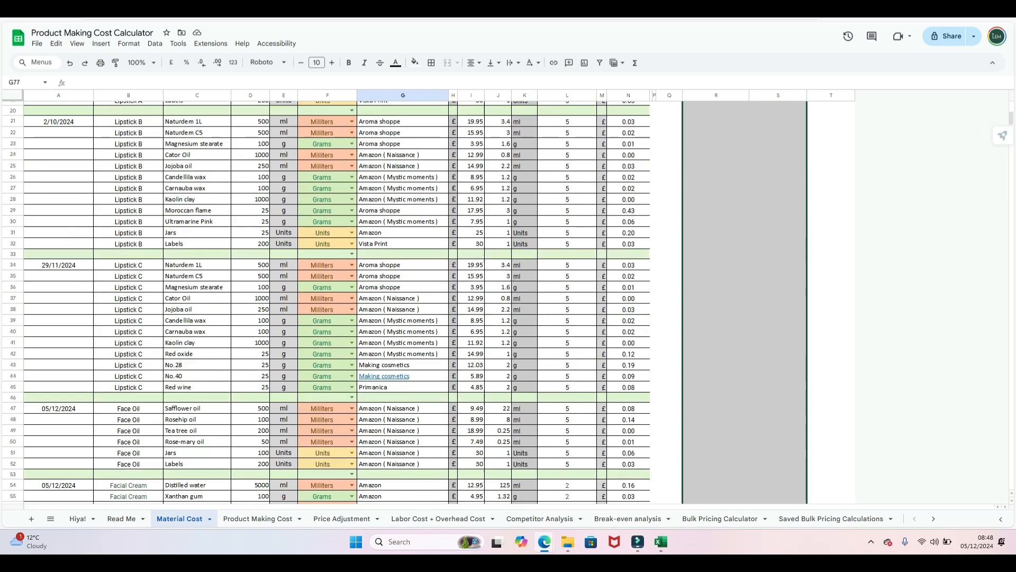
scroll(326, 302, up, 5)
scroll(326, 302, up, 5)
scroll(326, 302, down, 6)
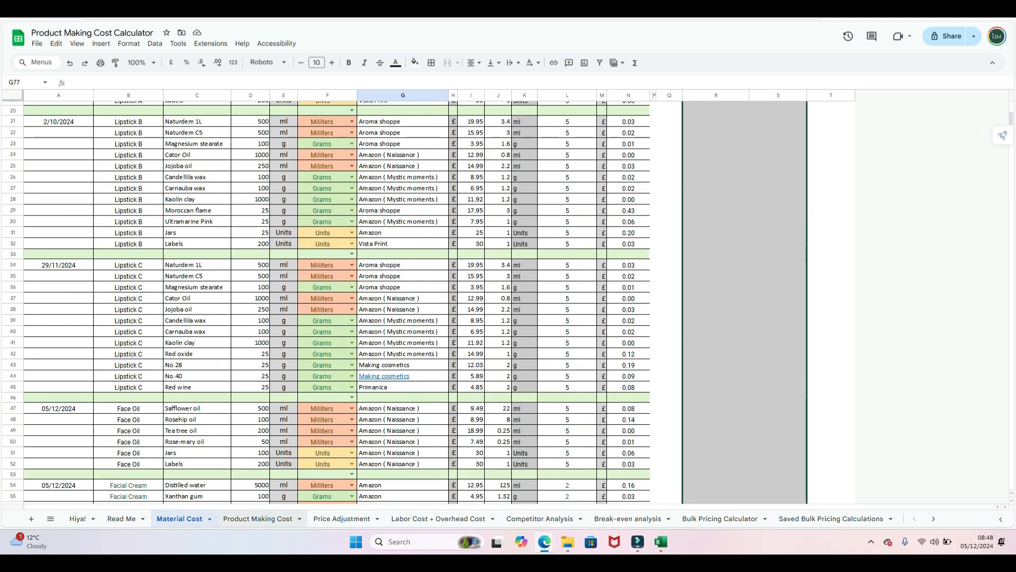
- On the Product Making Cost sheet, date the first log row 05/12/2024
click(257, 518)
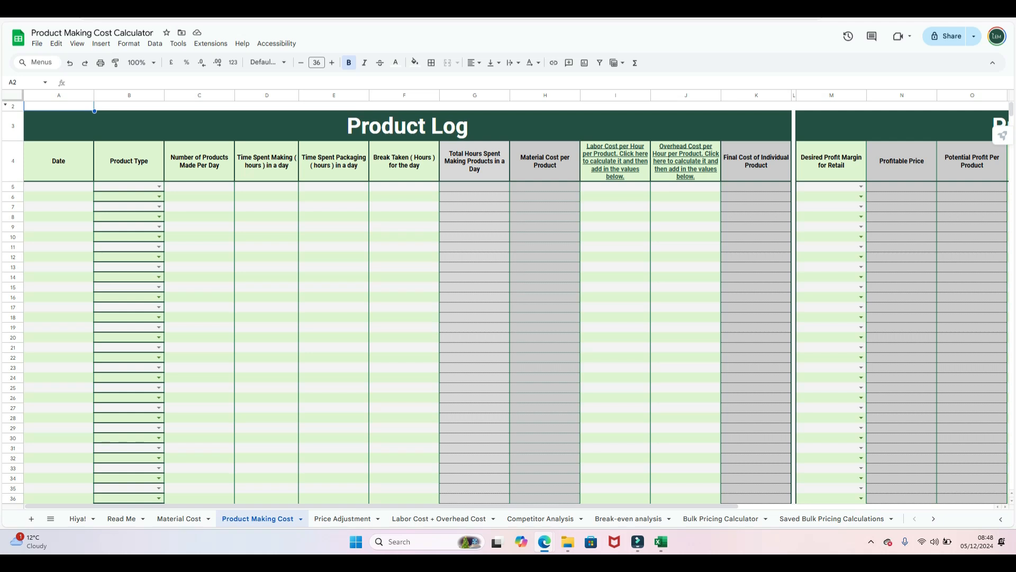
double_click(58, 186)
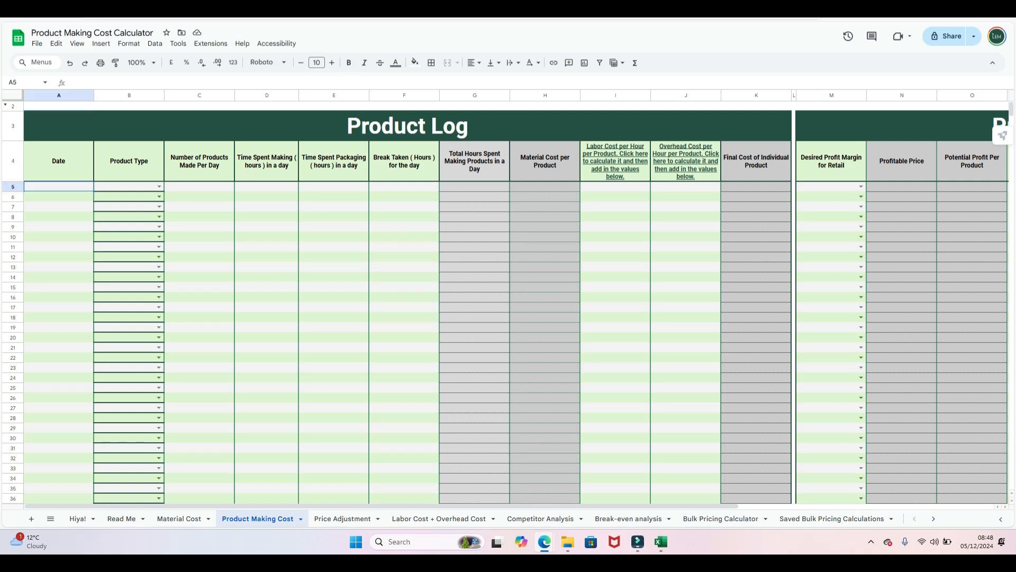
click(58, 244)
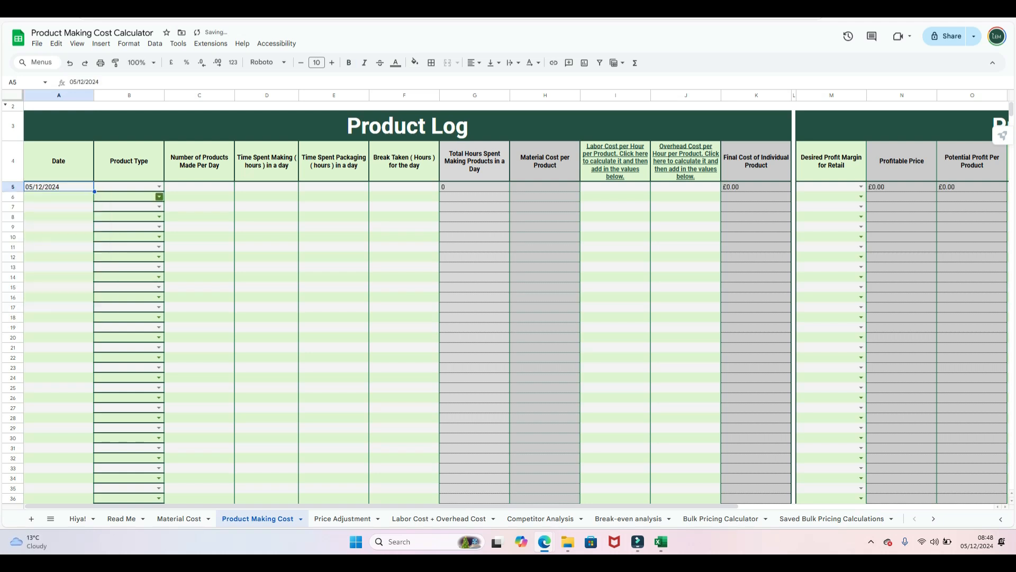
- Choose Lipstick A as the row's product type, pulling in a 0.93 material cost
click(159, 187)
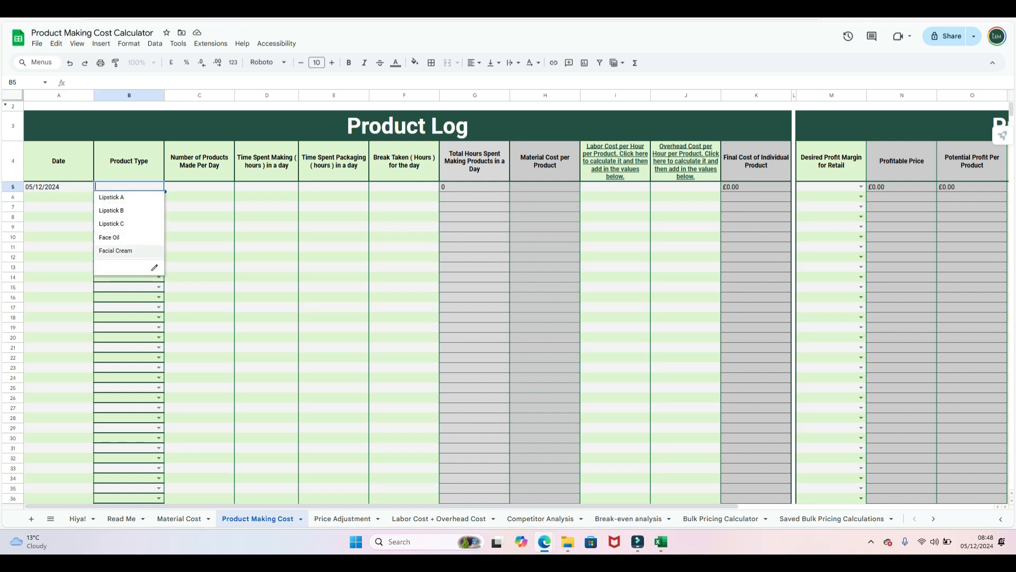
click(197, 247)
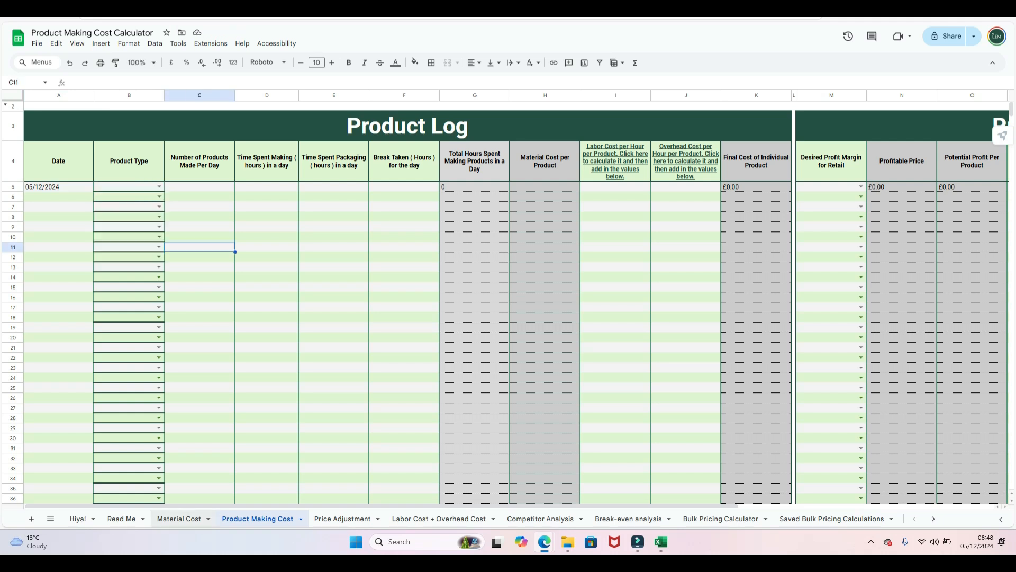
click(179, 519)
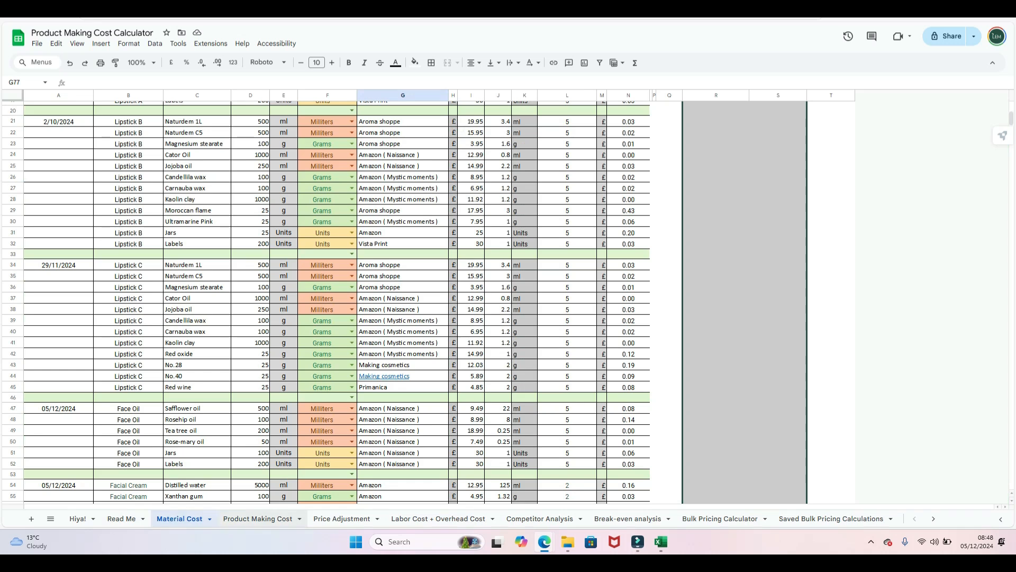
click(257, 518)
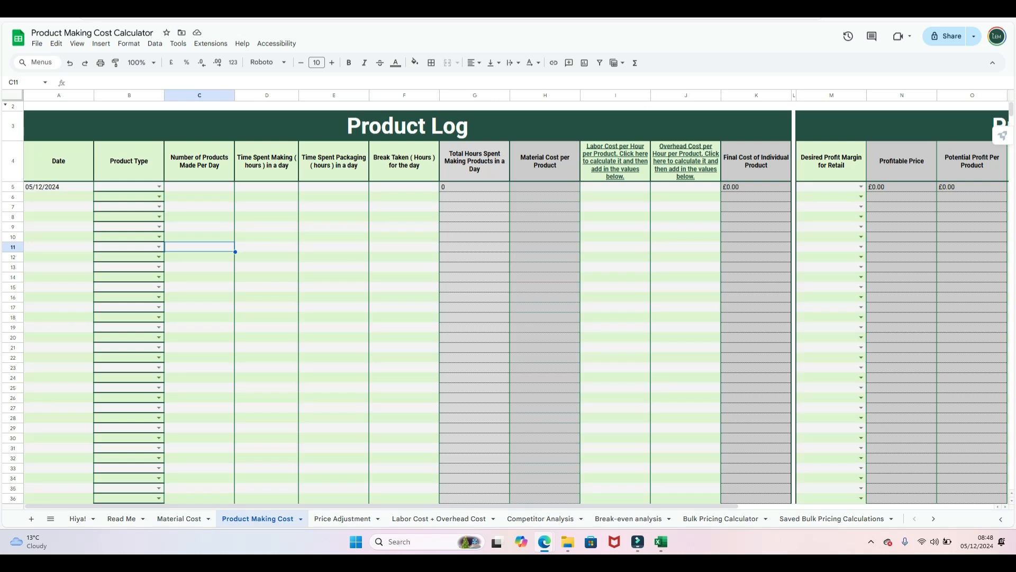
click(159, 186)
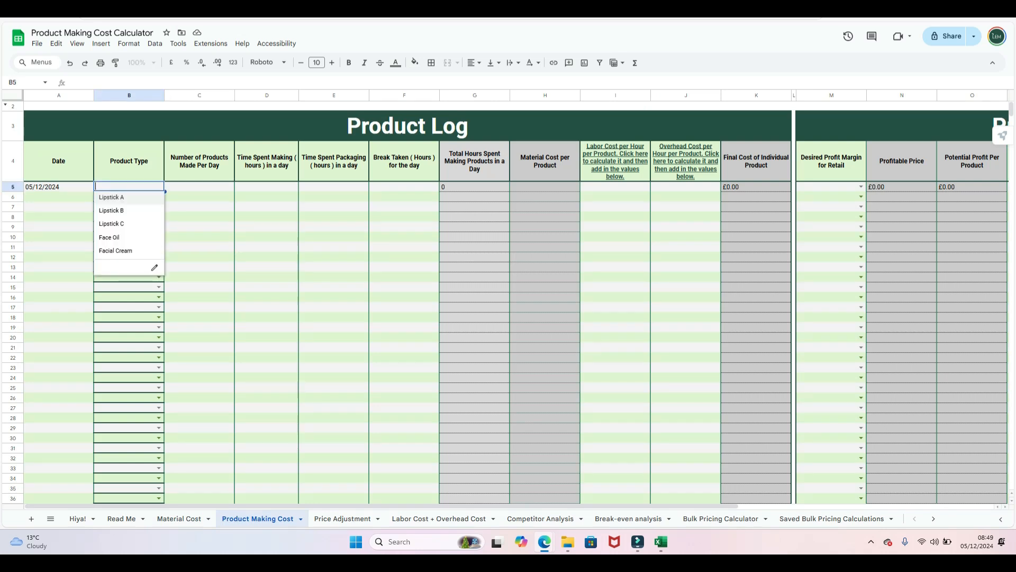
key(Return)
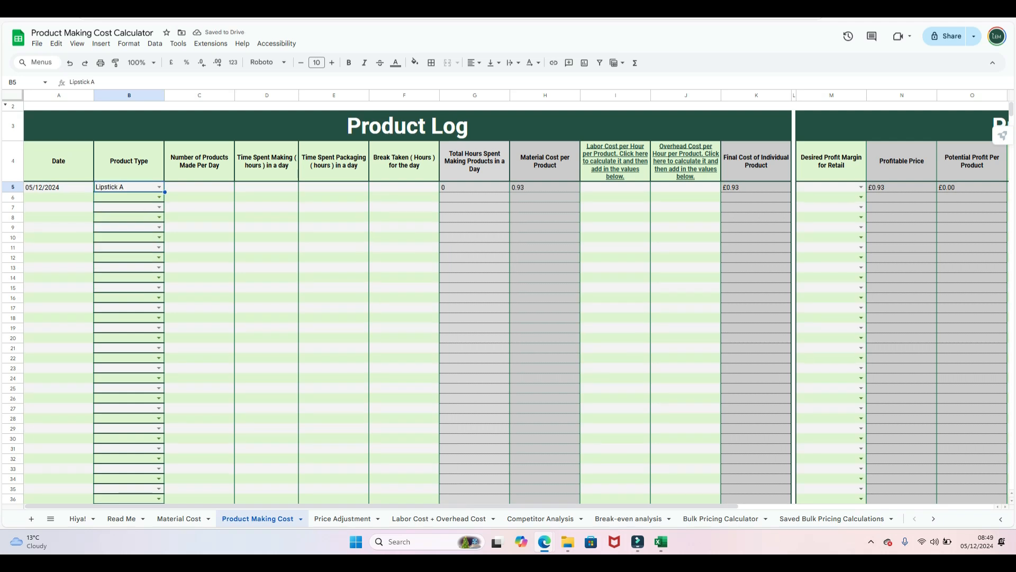
- Enter 200 products, 5 making hours, 1 packaging hour and a 1-hour break for Lipstick A
click(199, 187)
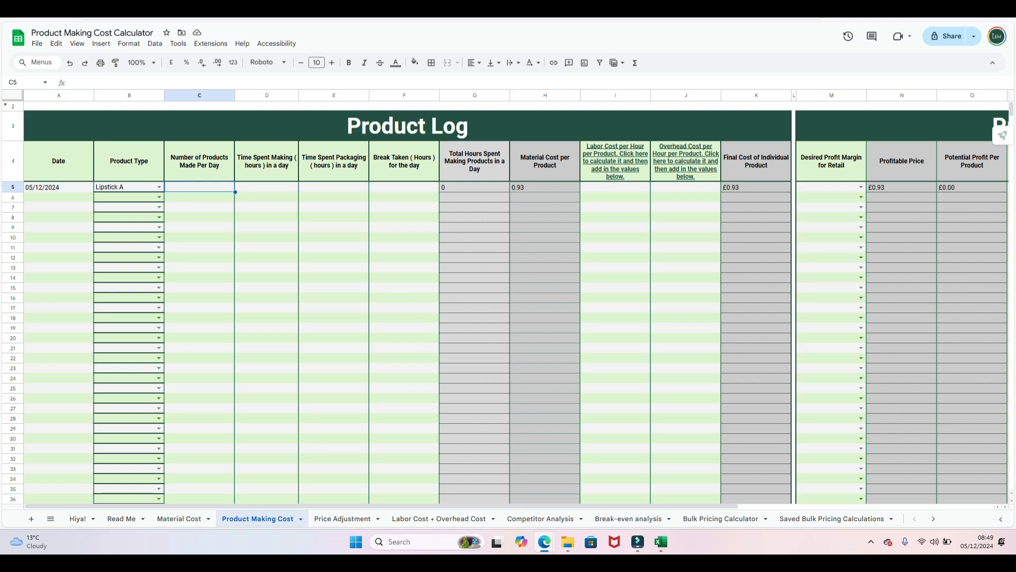
text(200)
key(Tab)
text(5)
key(Tab)
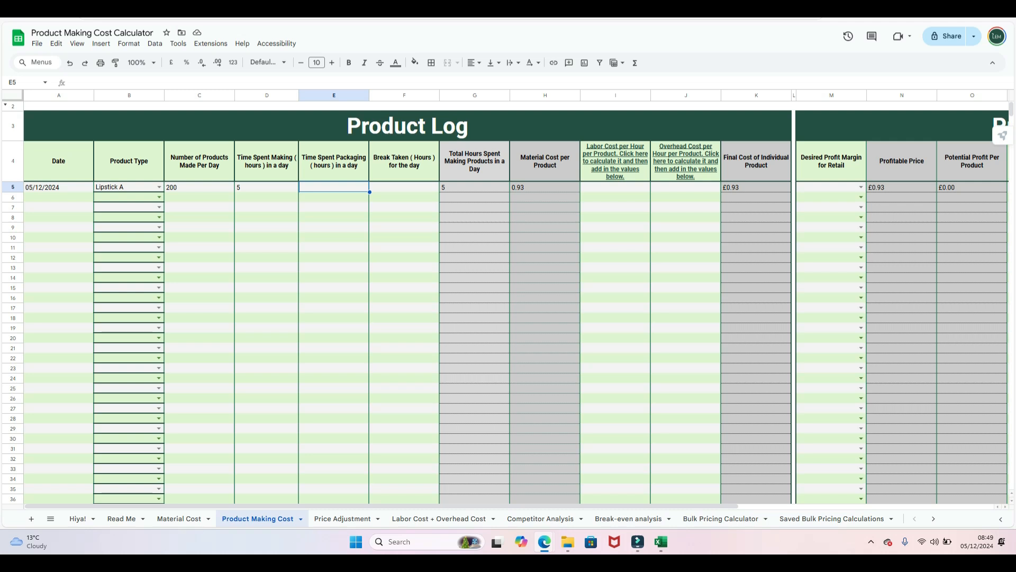
text(11)
key(BackSpace)
click(334, 237)
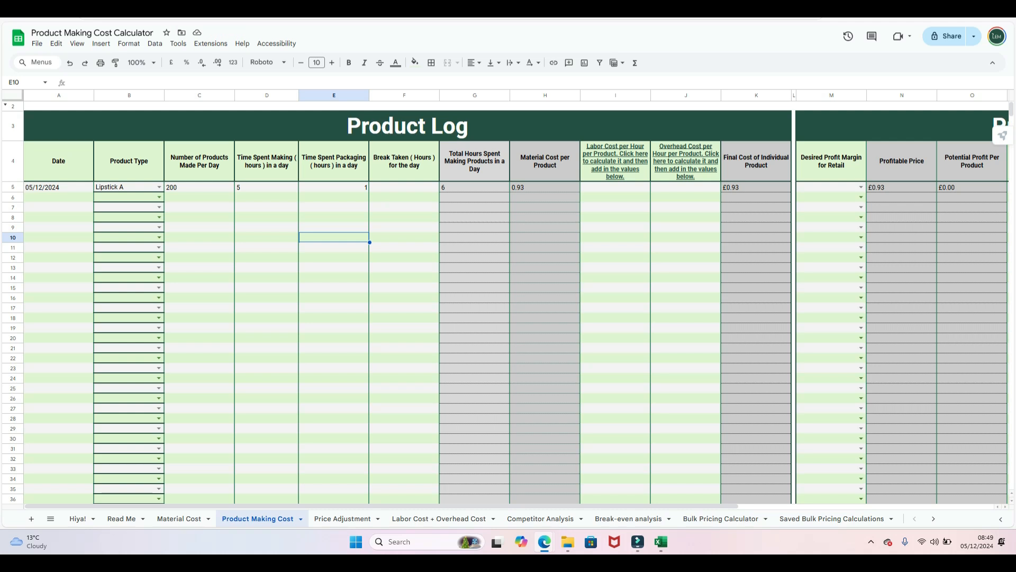
click(404, 187)
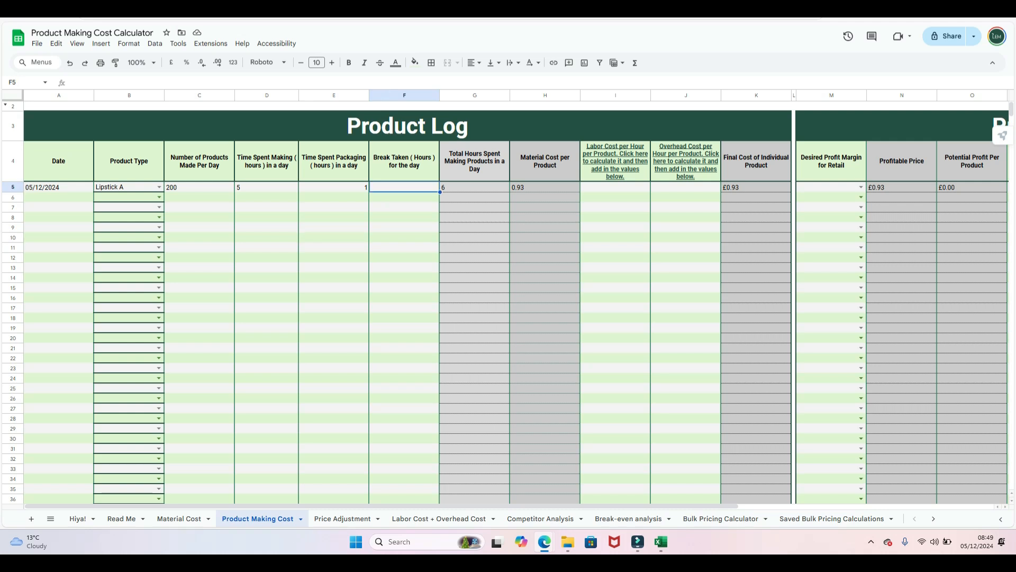
text(1)
click(404, 247)
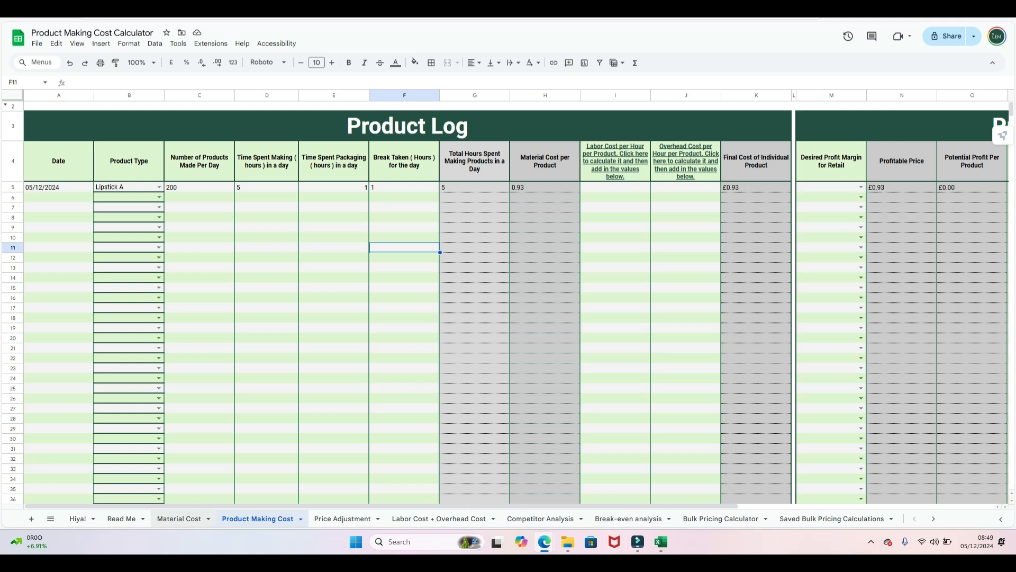
- Compare the Material Cost sheet against the Product Making Cost log
click(179, 519)
scroll(339, 297, up, 5)
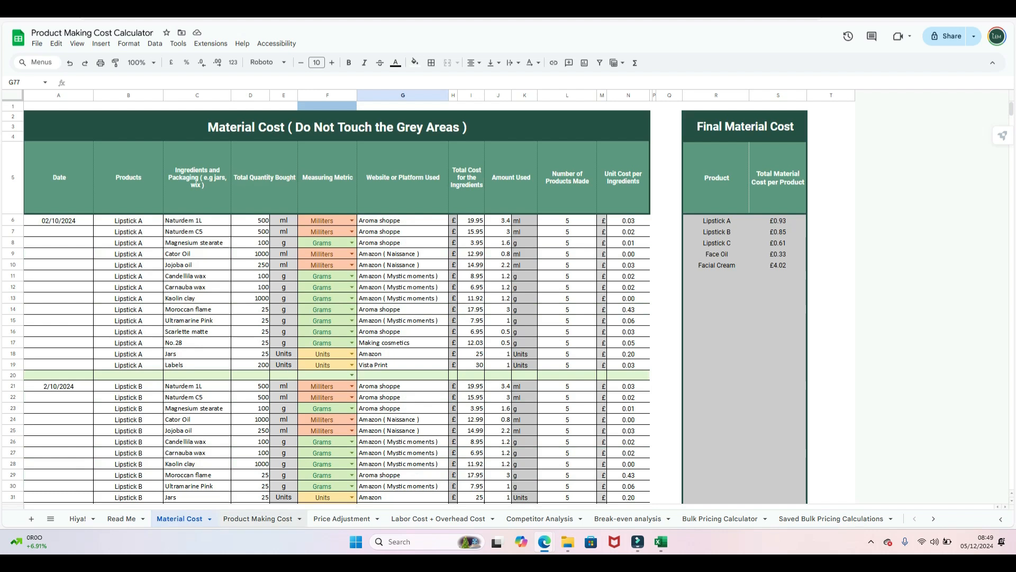
click(258, 518)
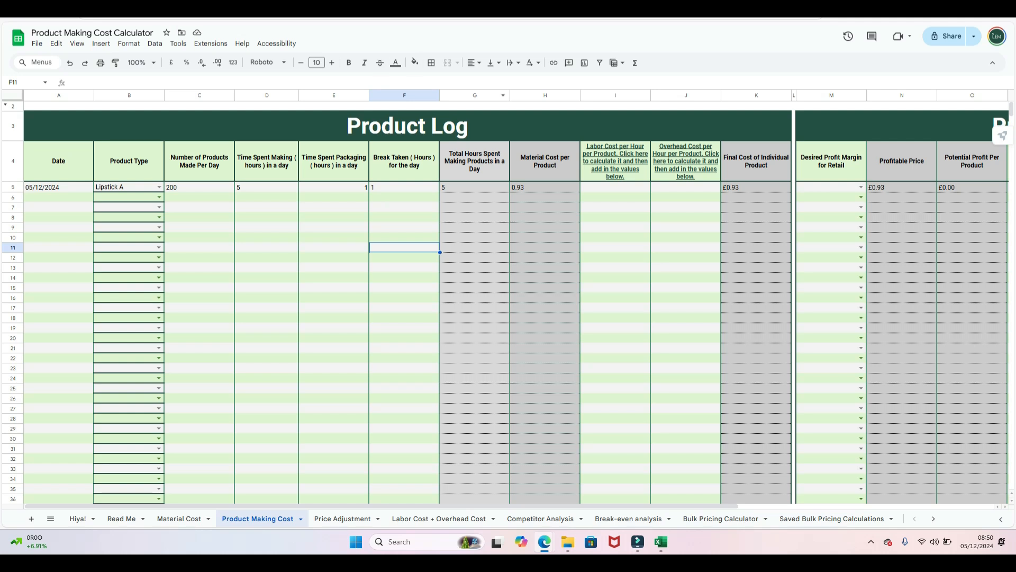
click(180, 518)
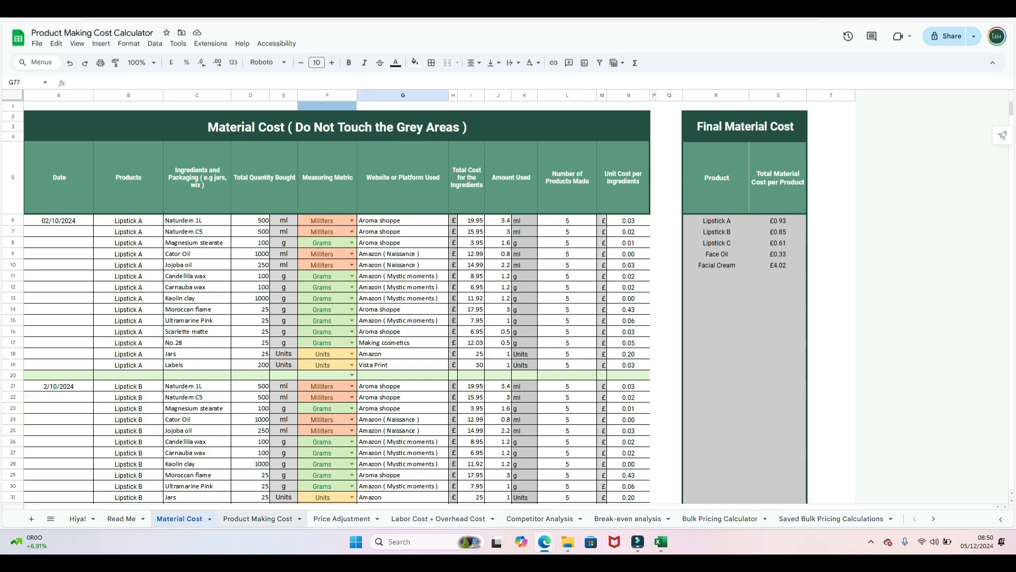
click(258, 518)
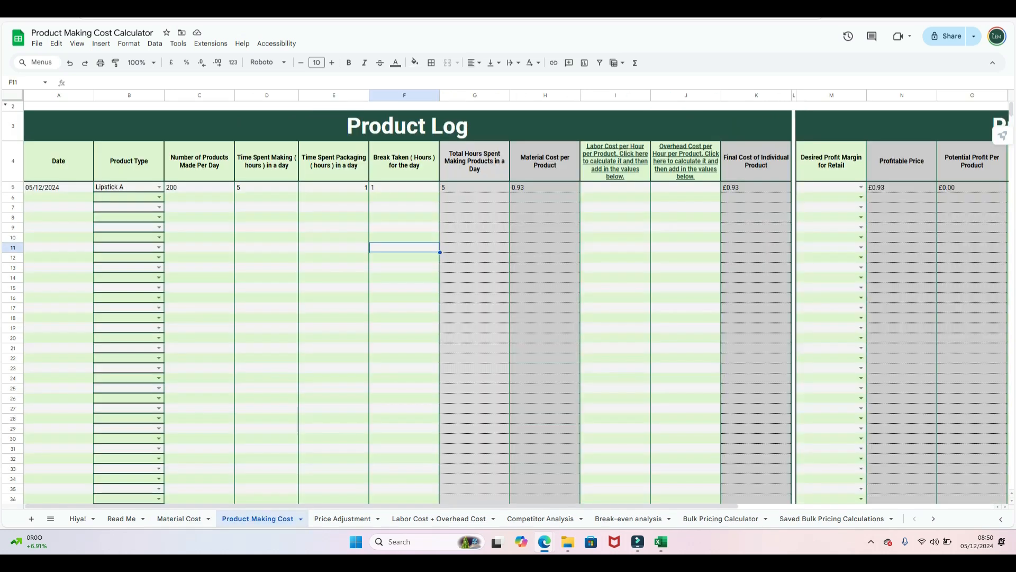
- Follow the Labor Cost per Hour header link in I4 to reach the Labor Cost + Overhead Cost sheet
click(615, 188)
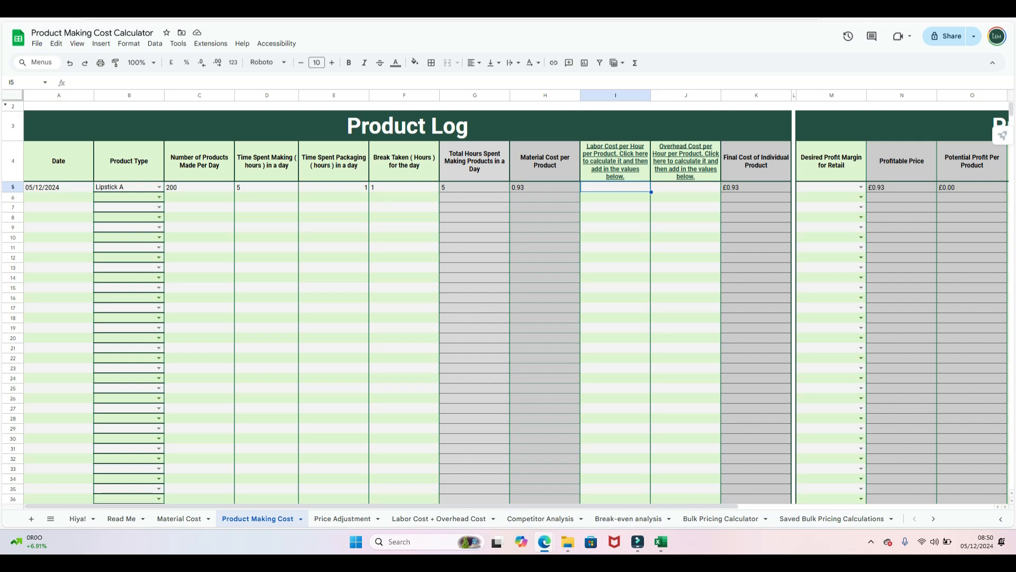
click(615, 161)
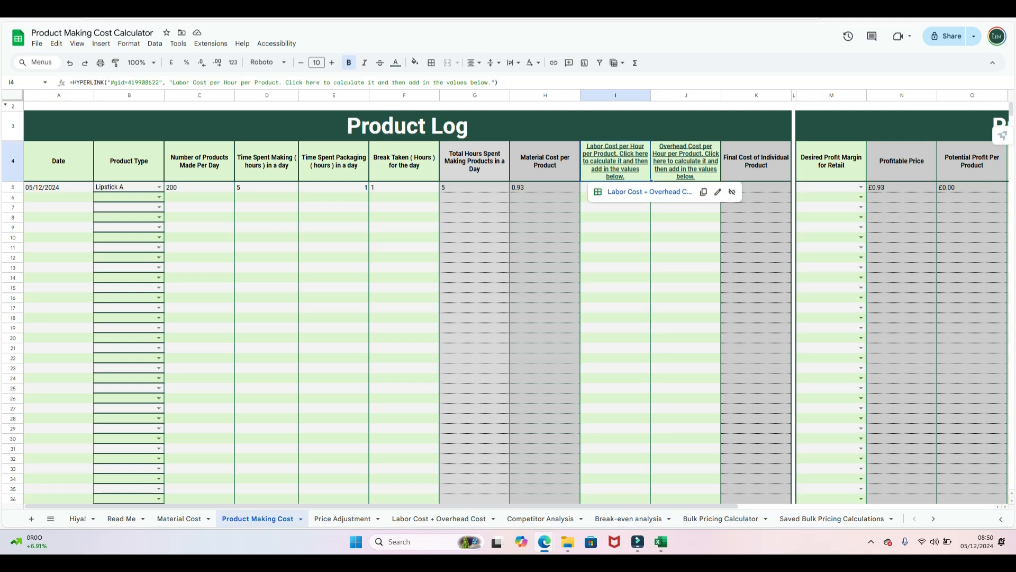
click(649, 192)
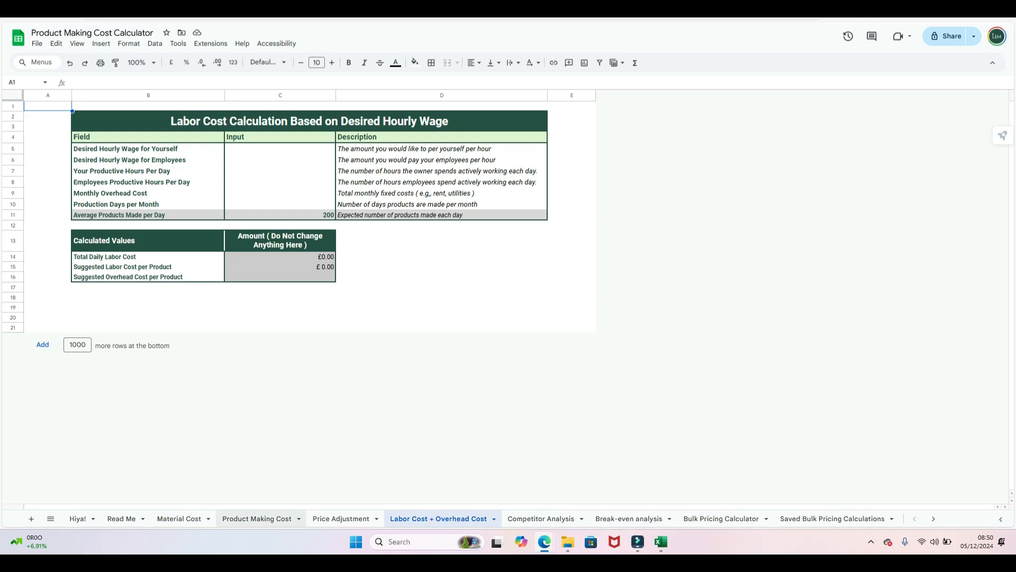
click(257, 518)
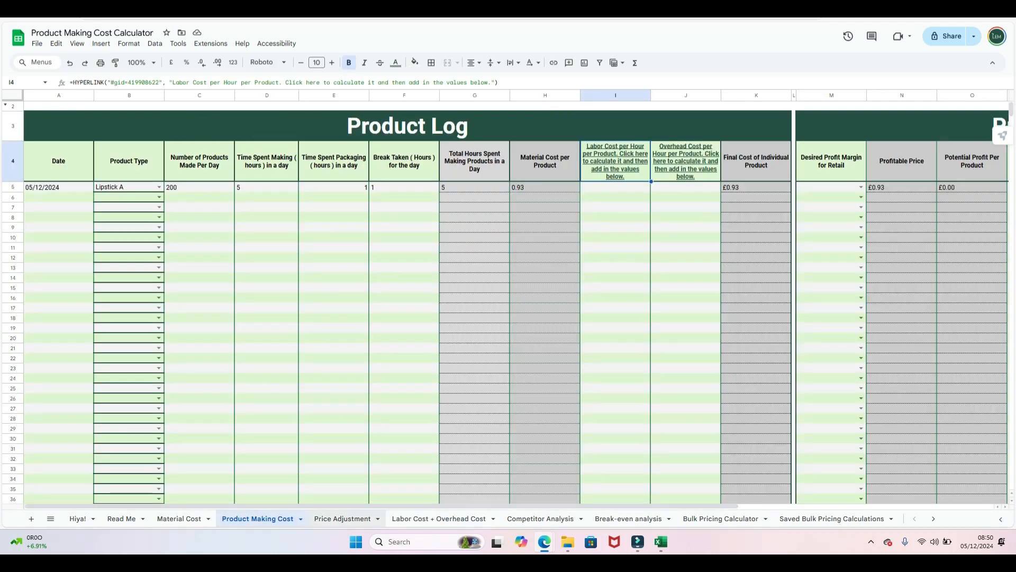
click(342, 519)
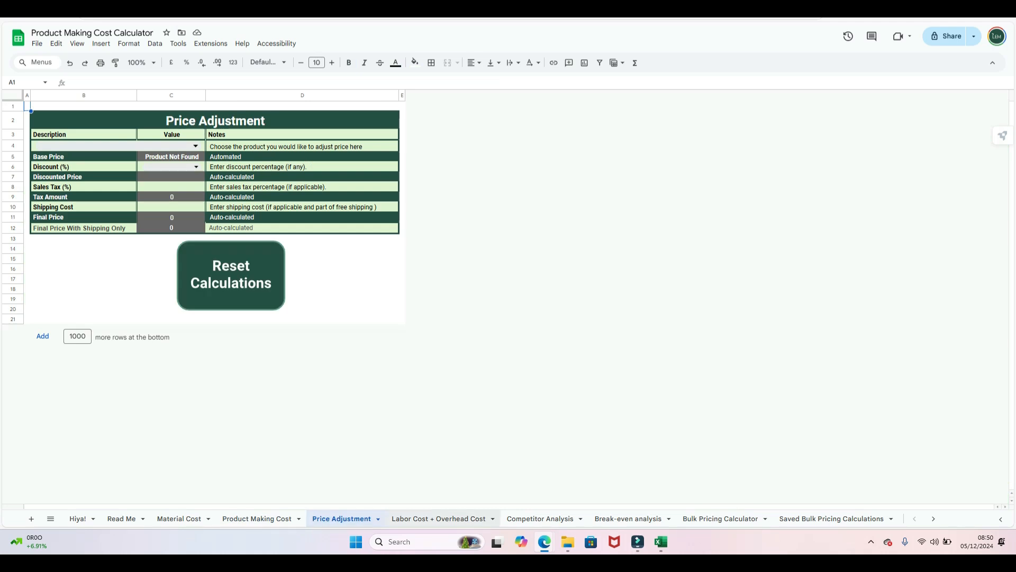
click(439, 519)
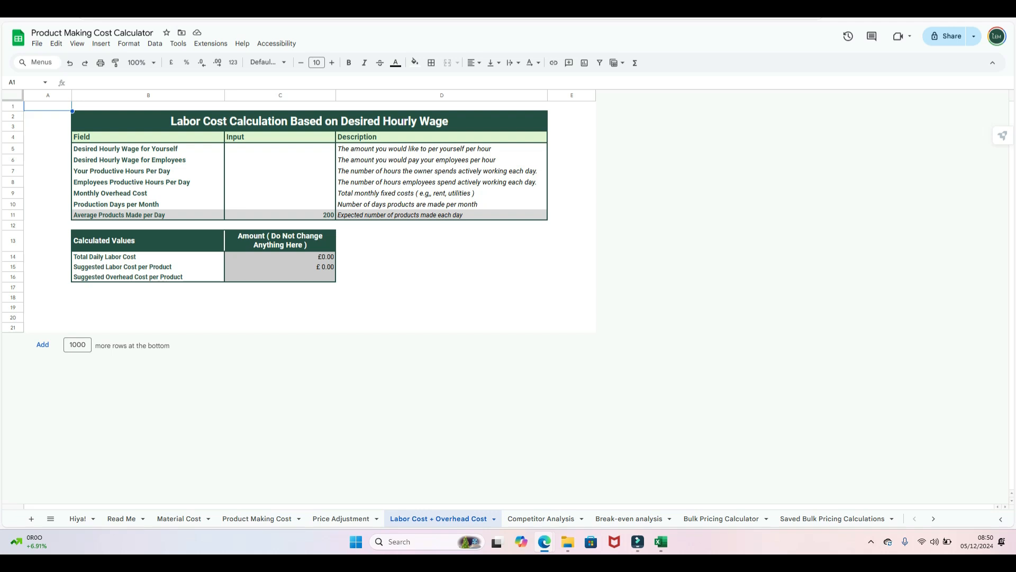
- Set your hourly wage to 20, employee wage 0, 7 productive hours and 0 employee hours
click(280, 148)
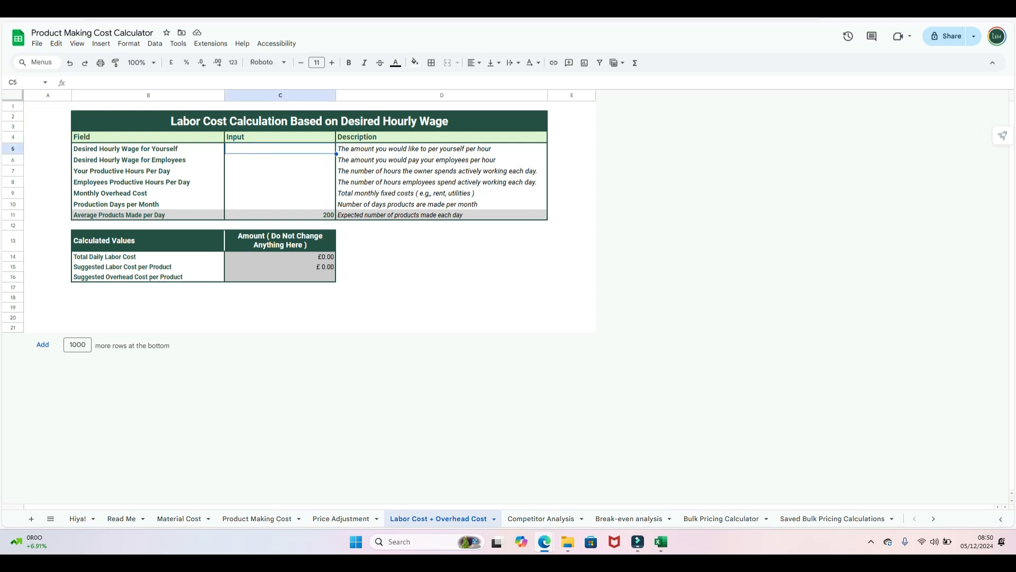
text(20)
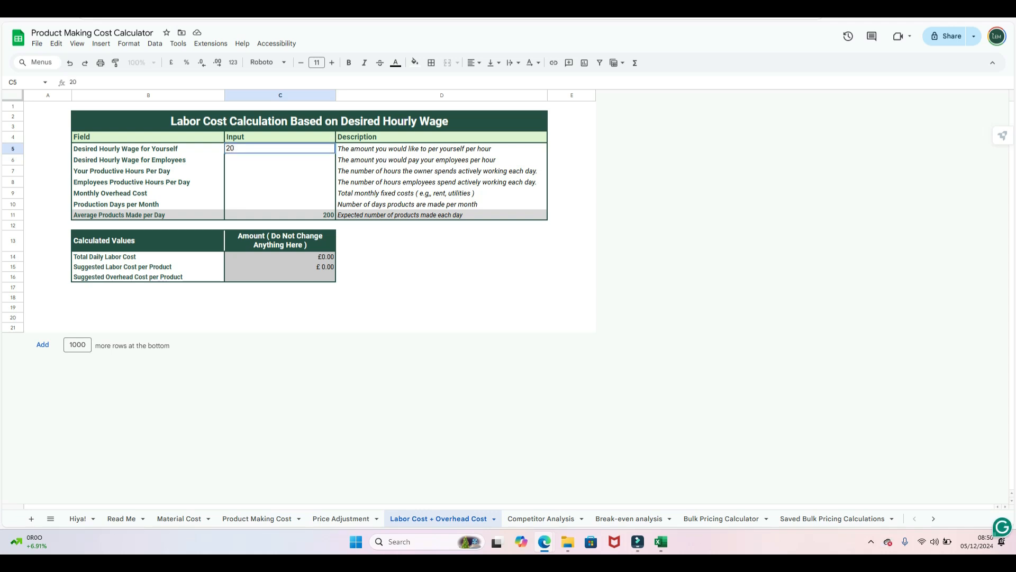
click(280, 182)
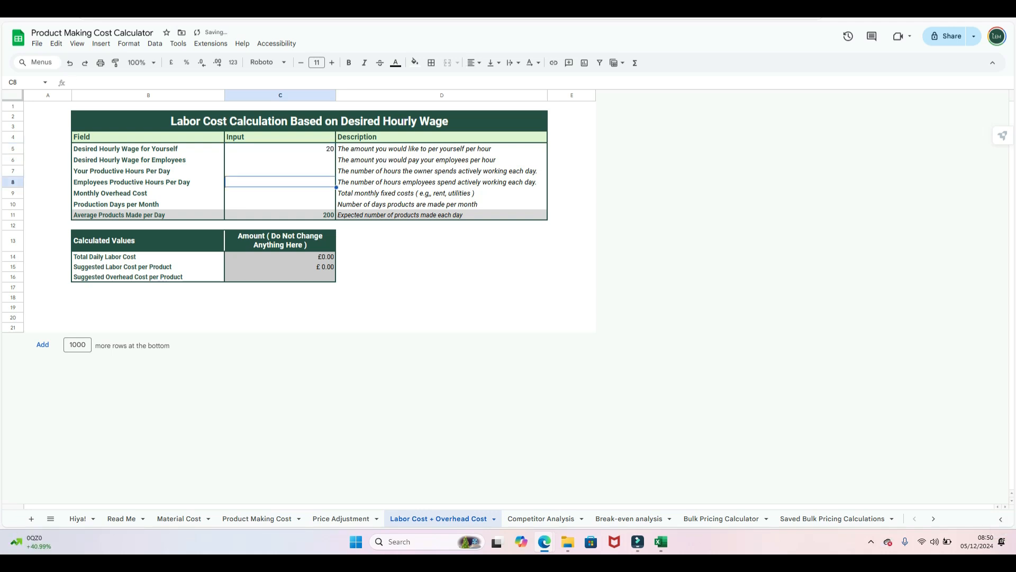
click(280, 149)
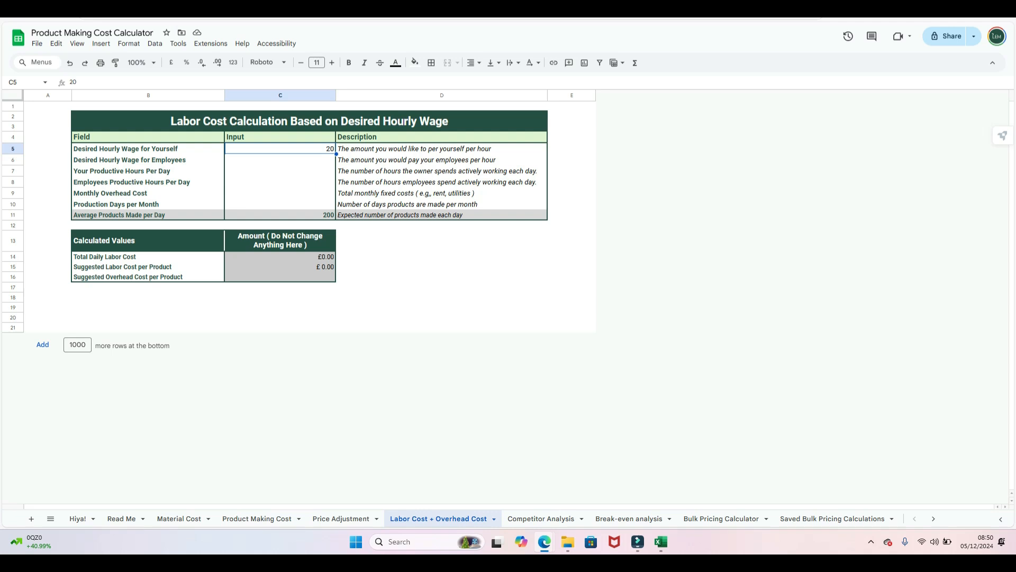
click(280, 159)
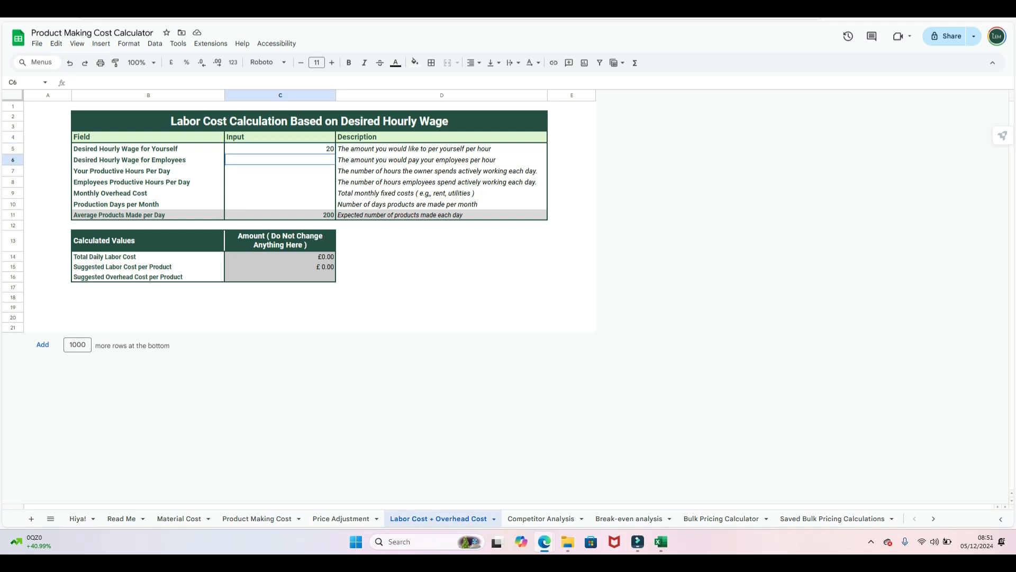
text(0)
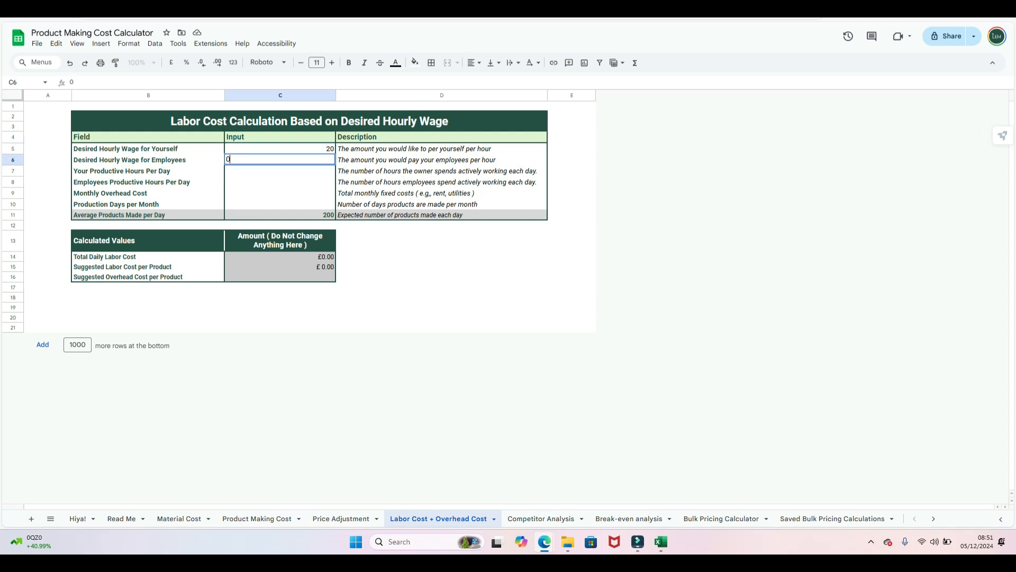
key(Return)
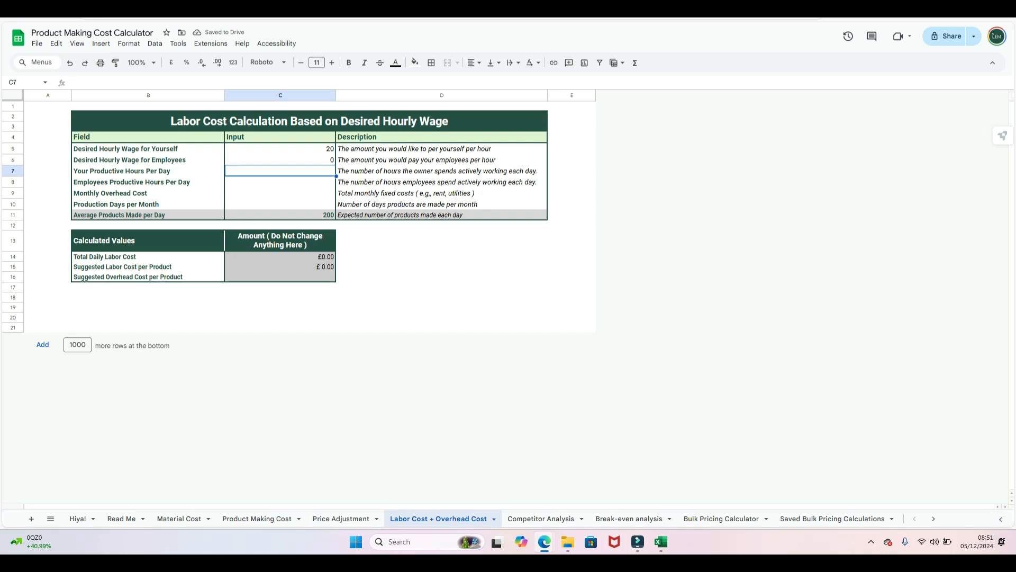
text(7)
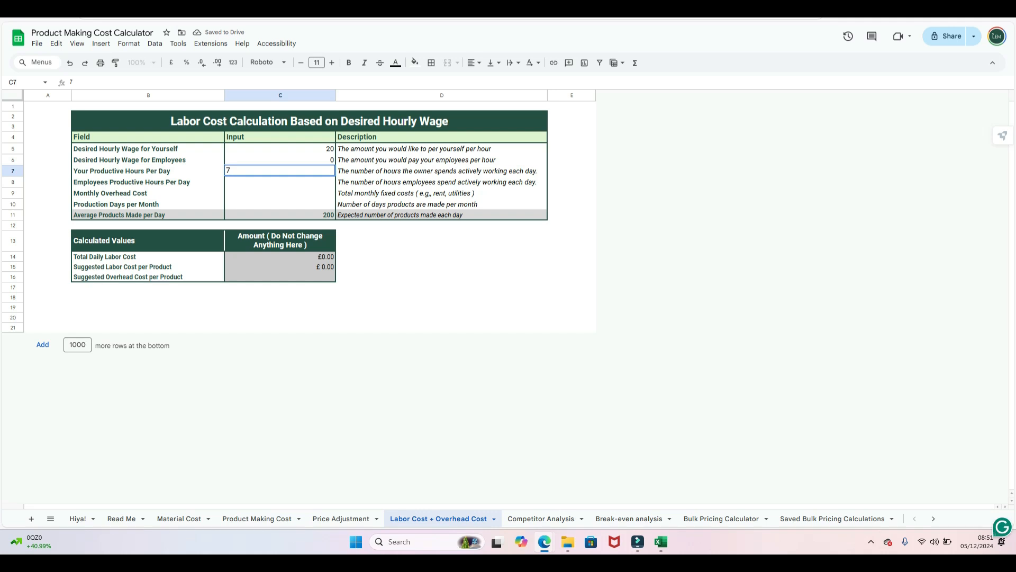
key(Return)
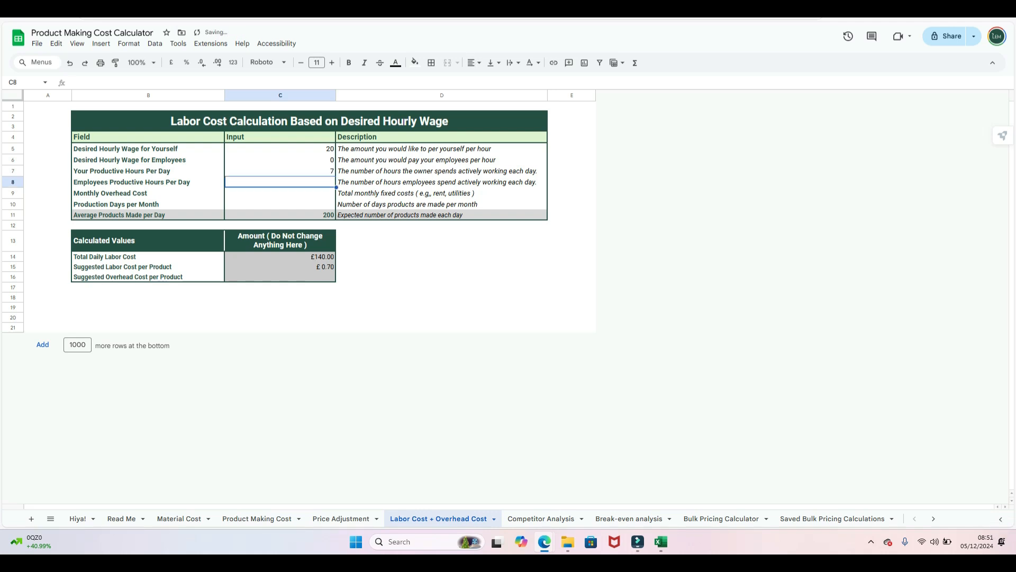
text(0)
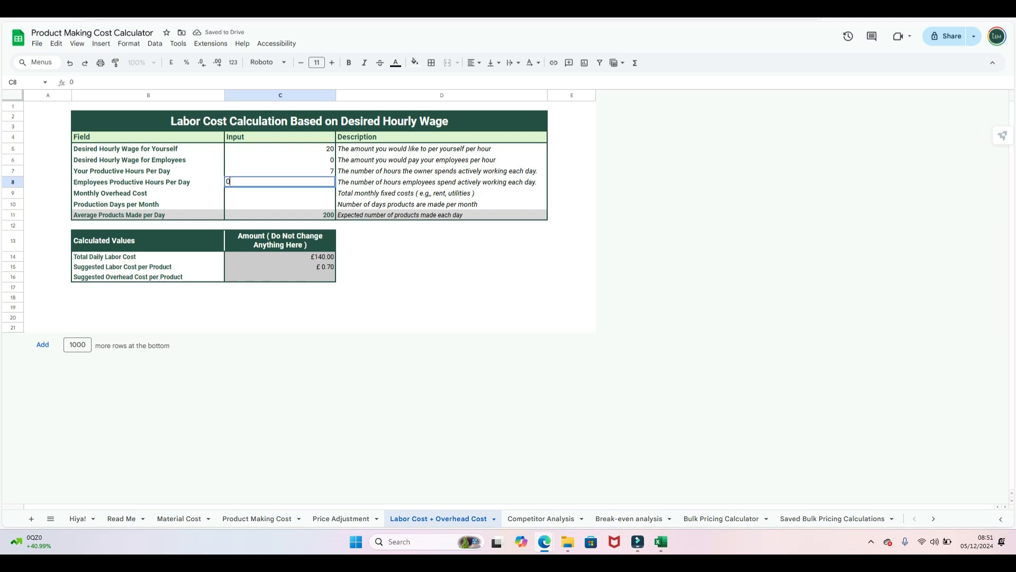
key(Return)
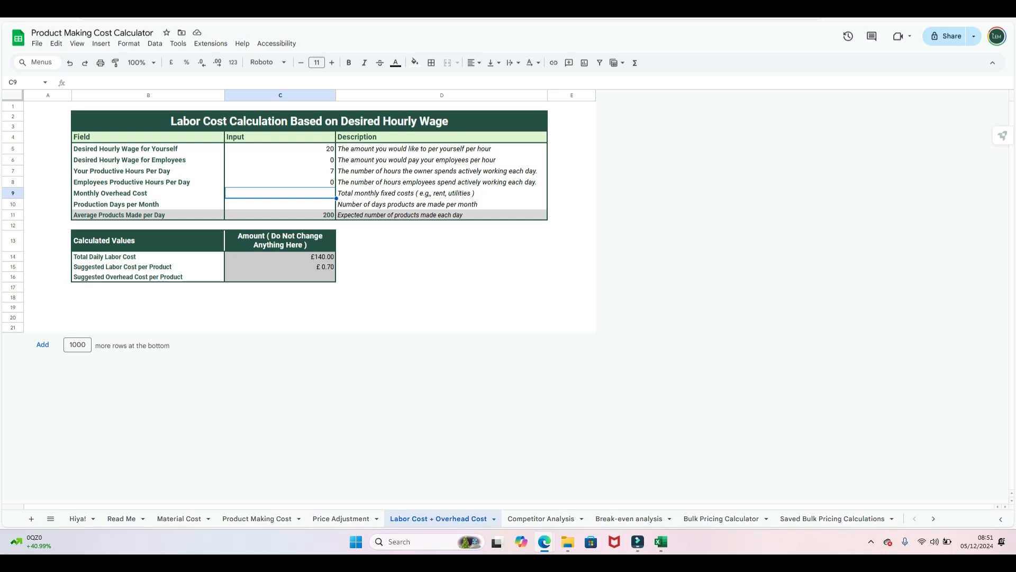
- Enter 550 monthly overhead cost and 22 production days per month
text(550)
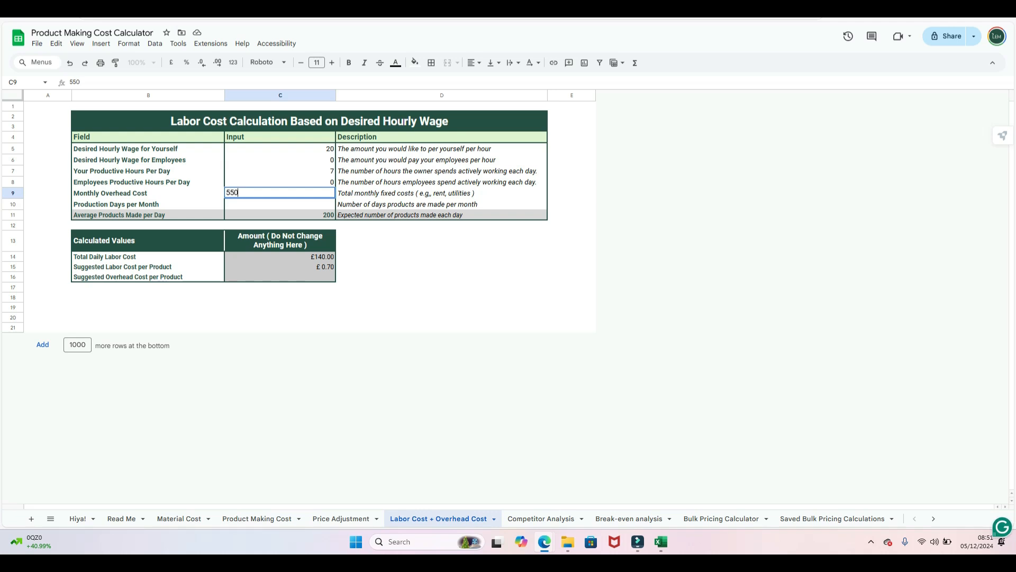
key(Return)
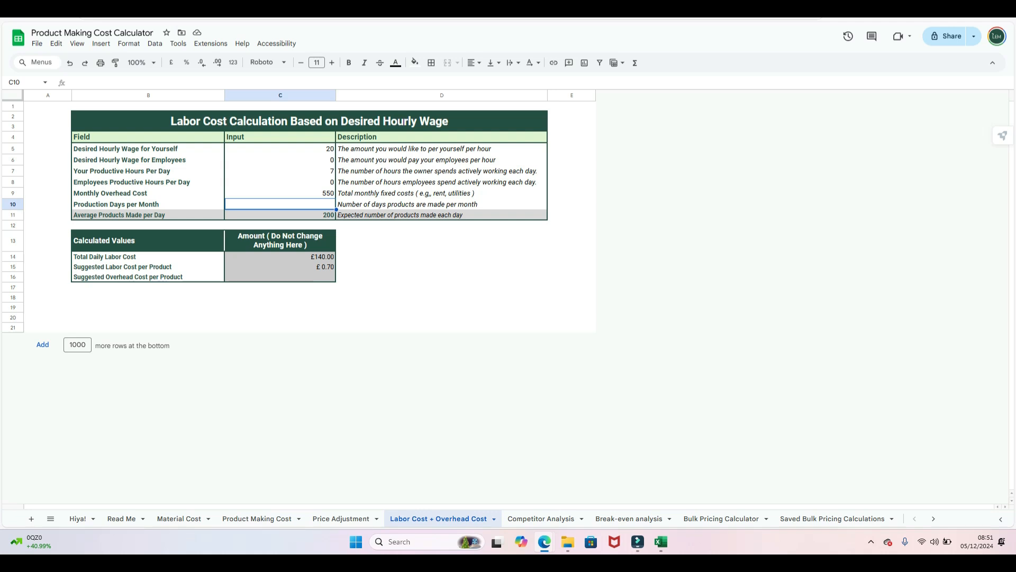
text(22)
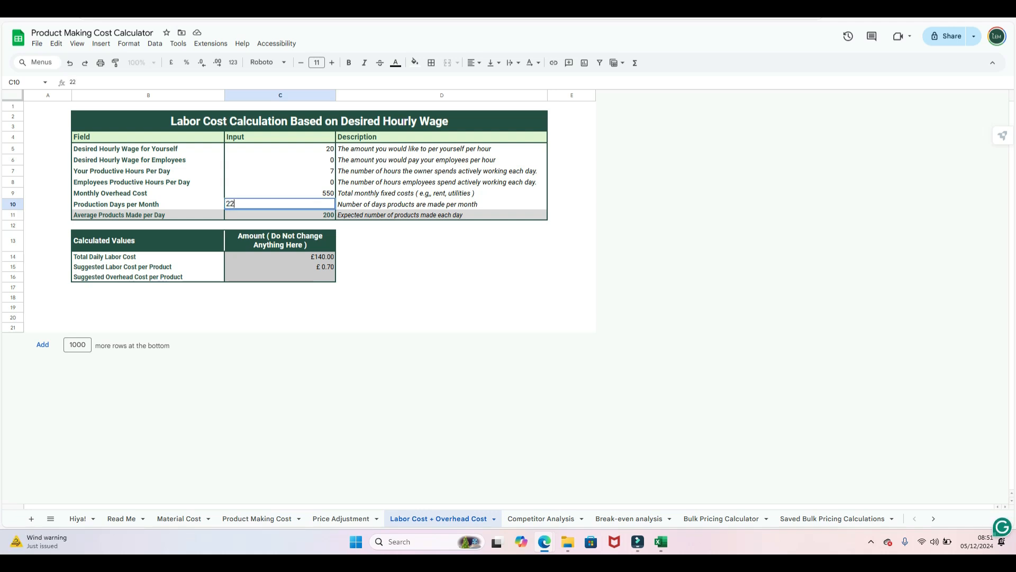
click(442, 277)
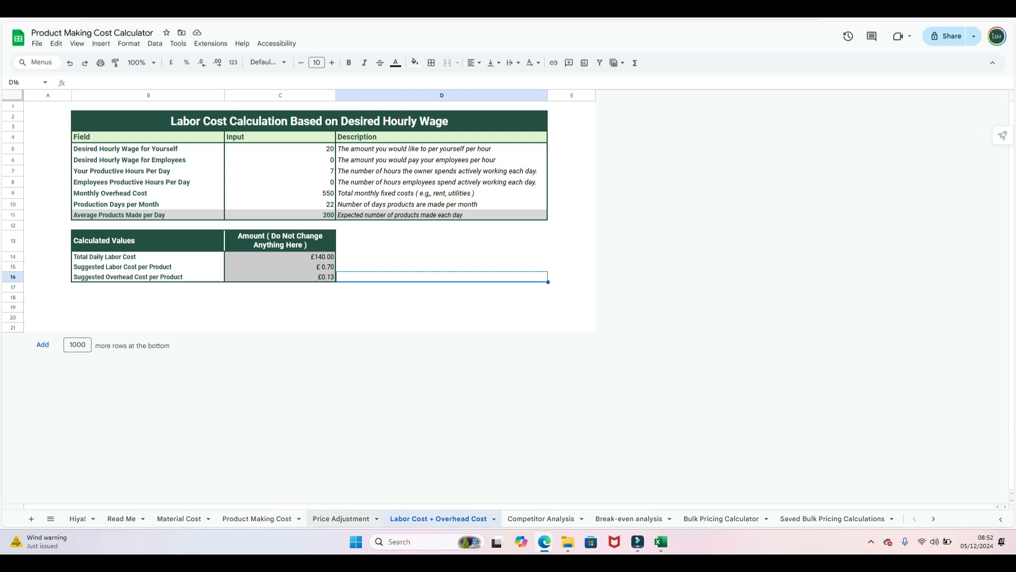
- Enter 0.7 labour and 0.13 overhead cost per product in Lipstick A's I5 and J5
click(257, 519)
click(615, 187)
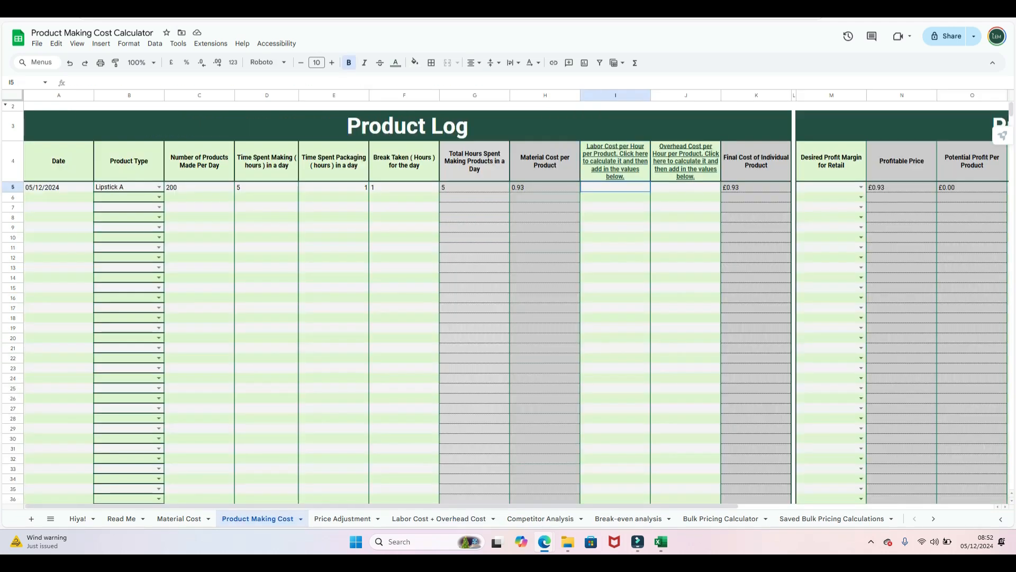
text(0.7)
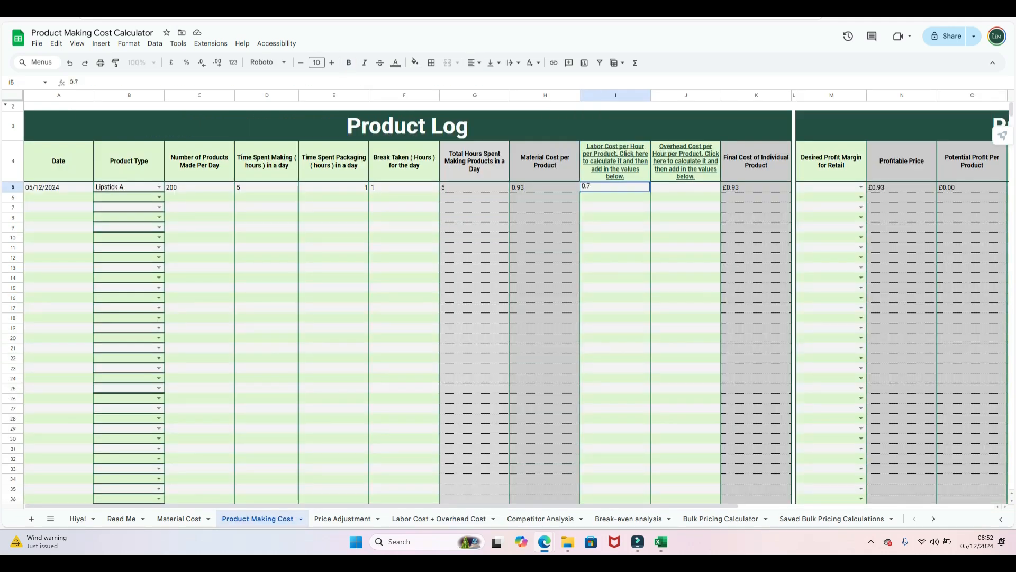
key(Tab)
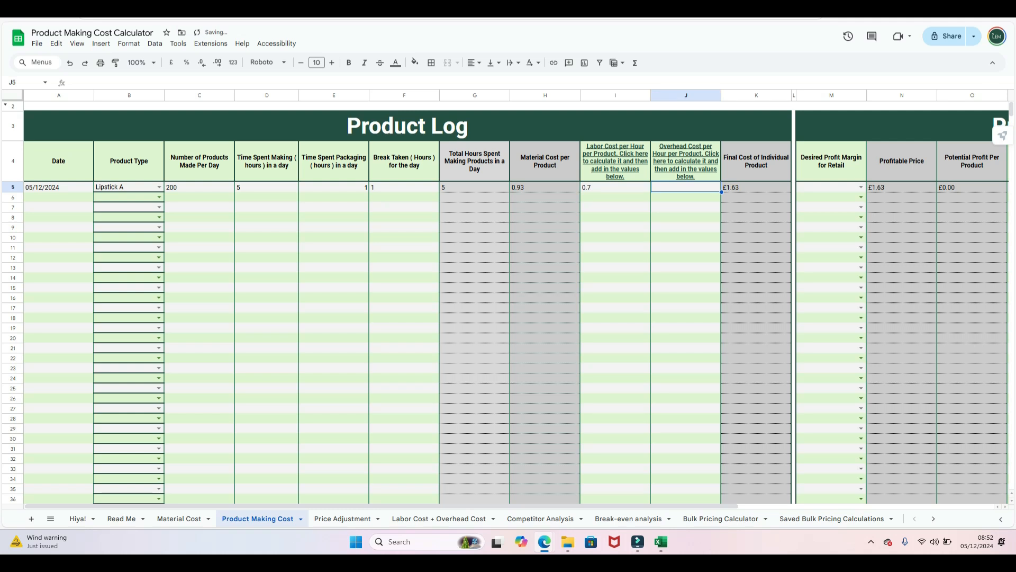
click(439, 518)
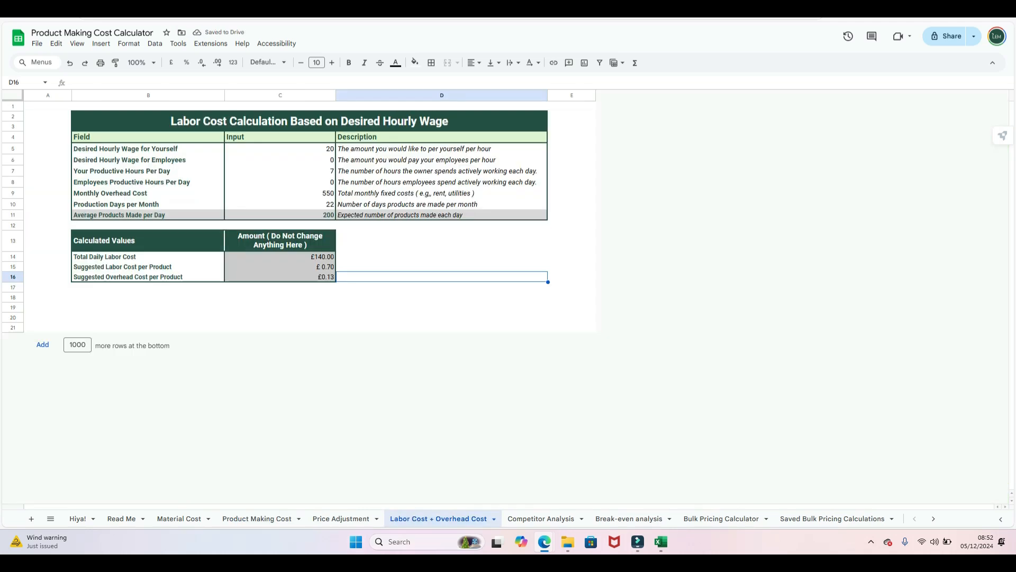
click(257, 519)
text(0.13)
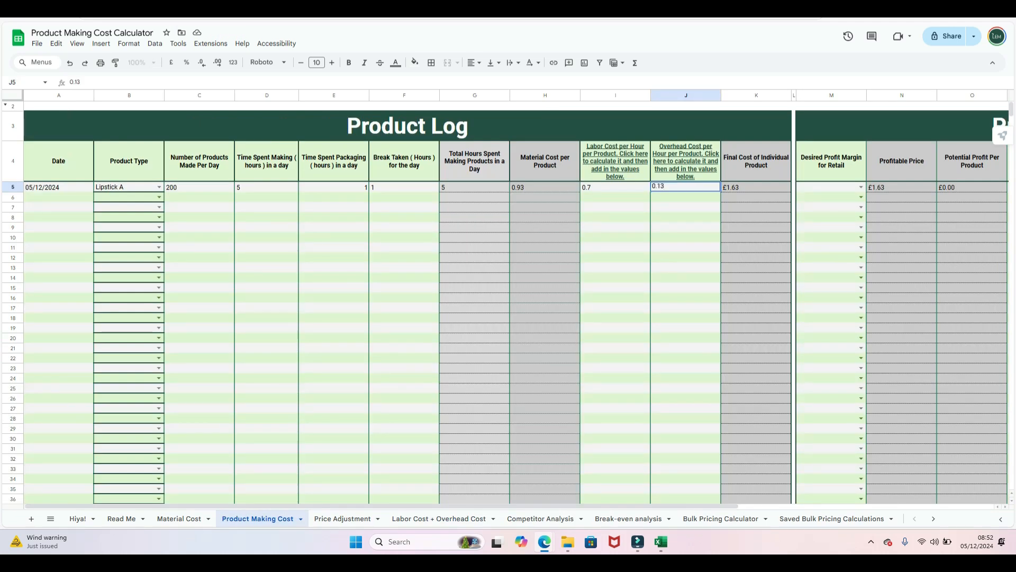
click(686, 317)
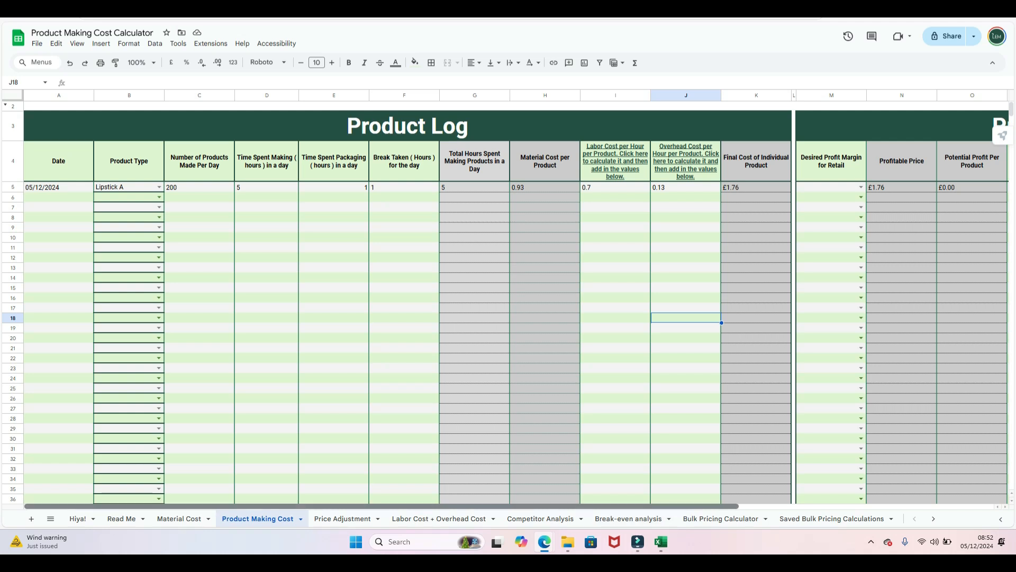
- Choose a 50 retail profit margin in M5 for Lipstick A, then select its Your Price cell P5
scroll(508, 317, right, 5)
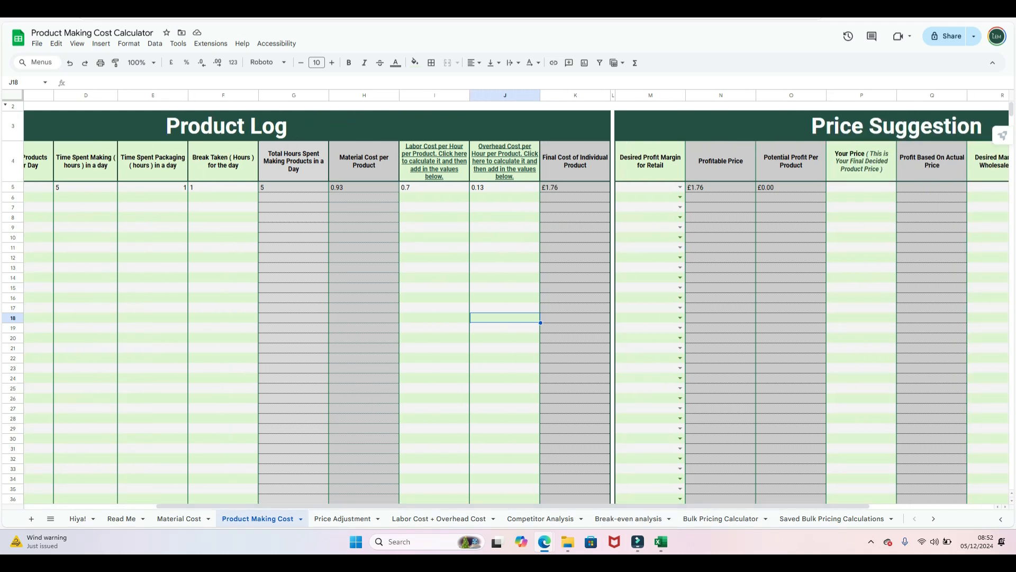
click(680, 187)
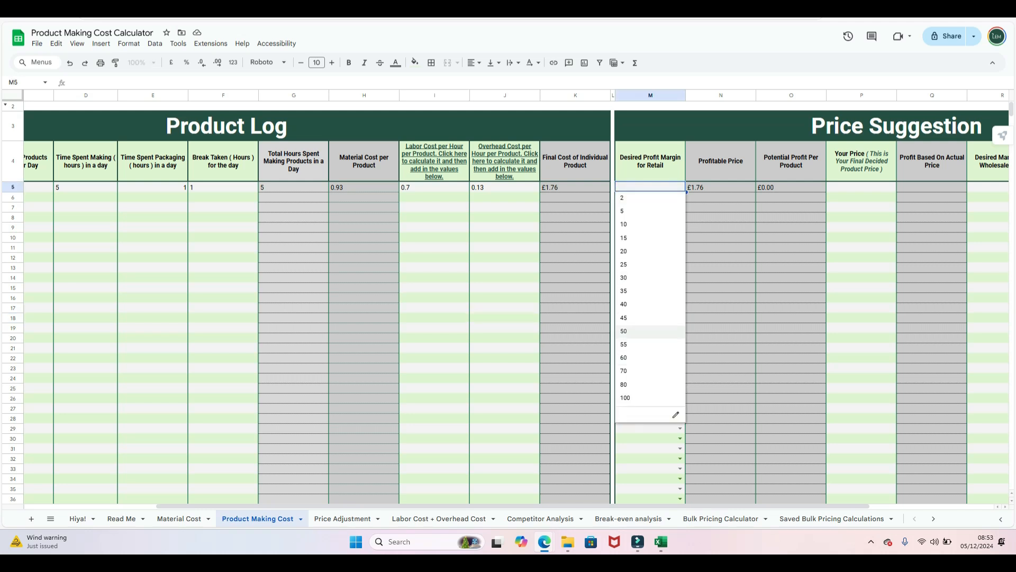
click(624, 331)
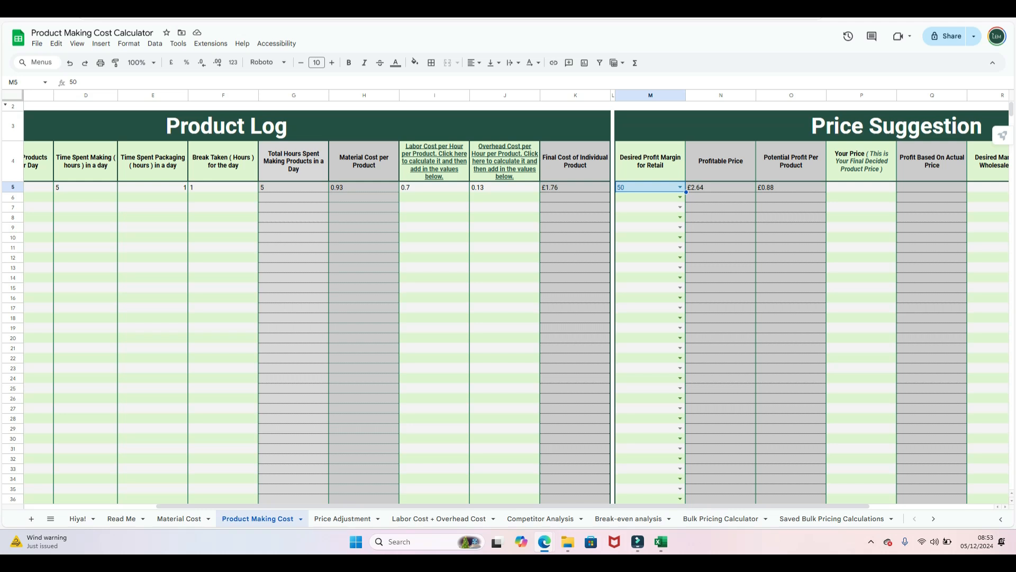
click(862, 188)
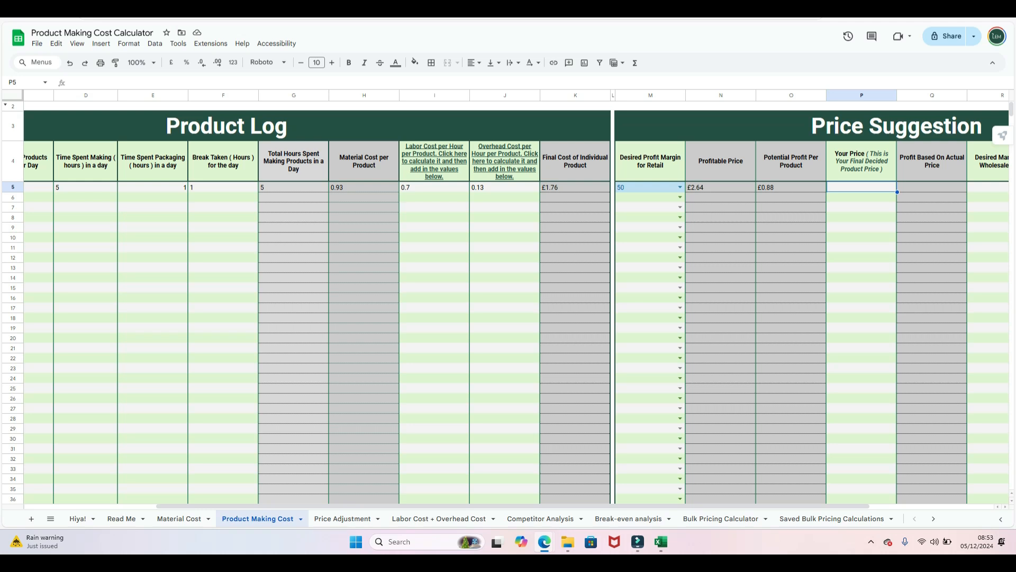
- Price Lipstick A at 18 (£16.24 profit) with a 10 wholesale markup, suggesting £1.94 wholesale
text(18)
click(862, 237)
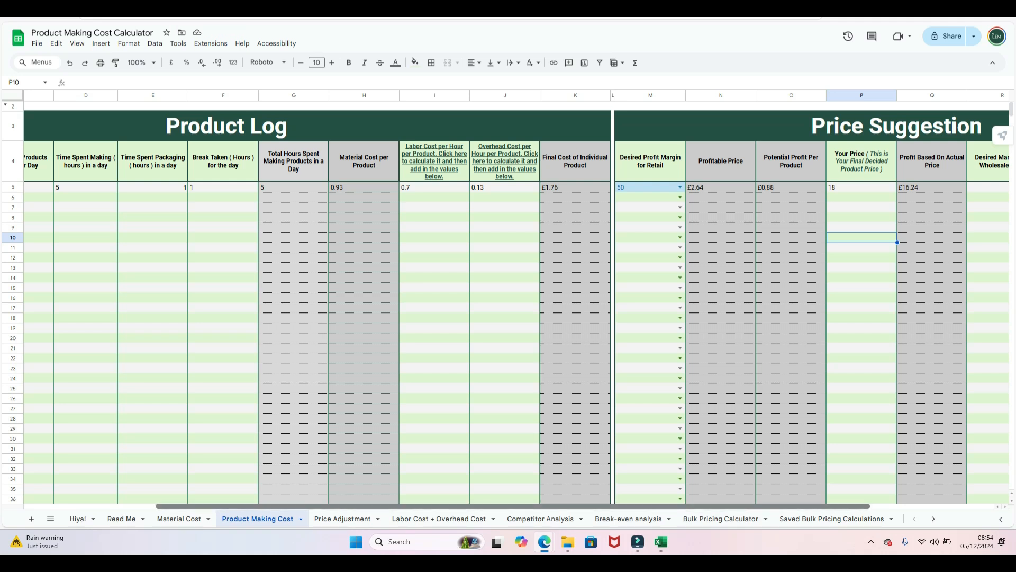
drag(722, 506, 846, 506)
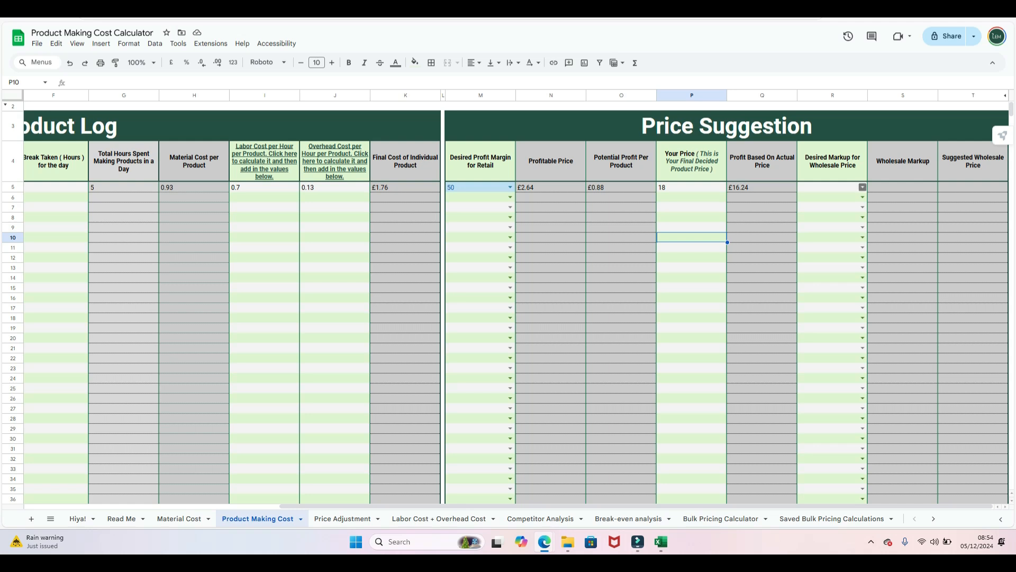
click(862, 187)
click(818, 225)
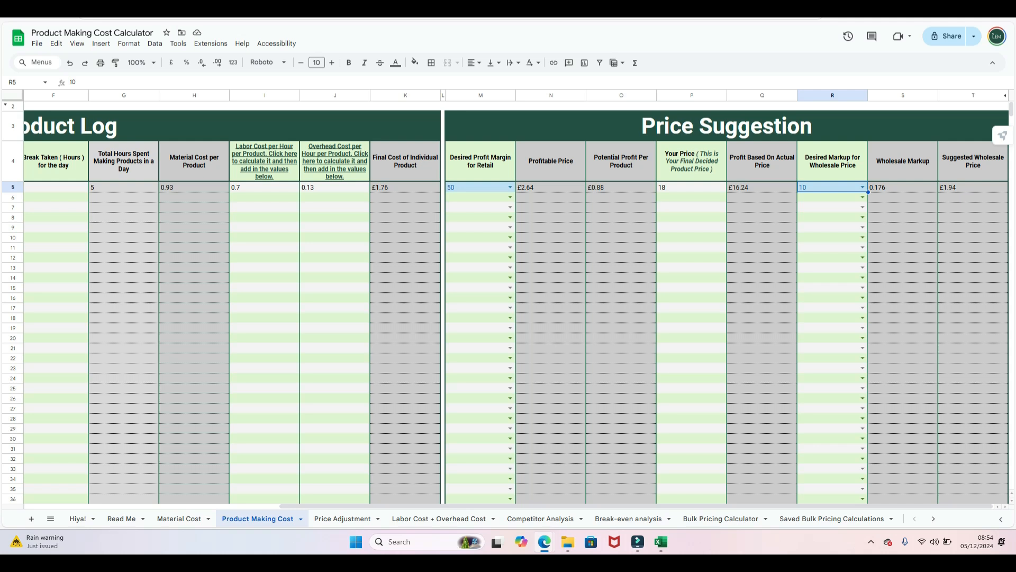
click(972, 188)
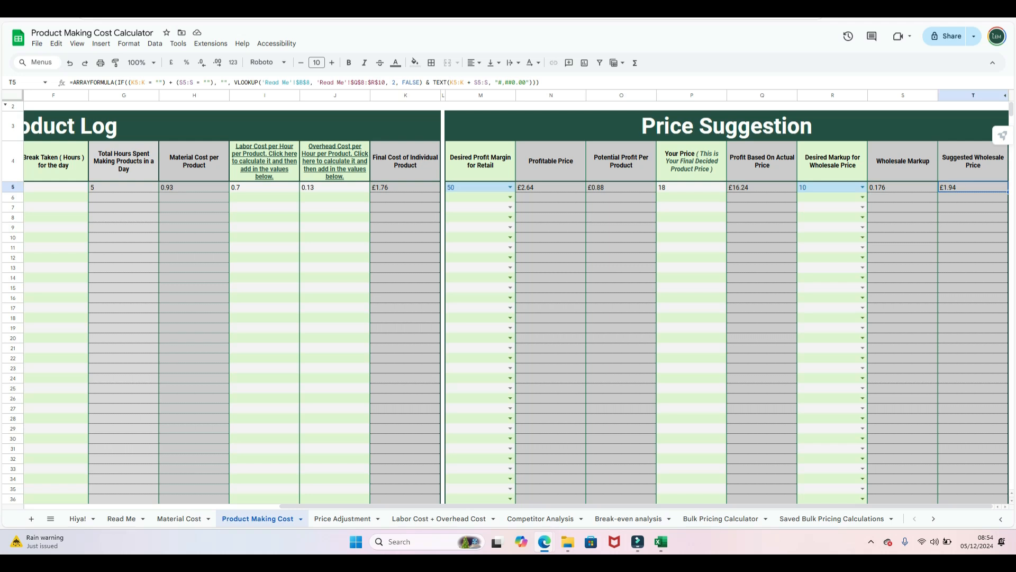
click(335, 348)
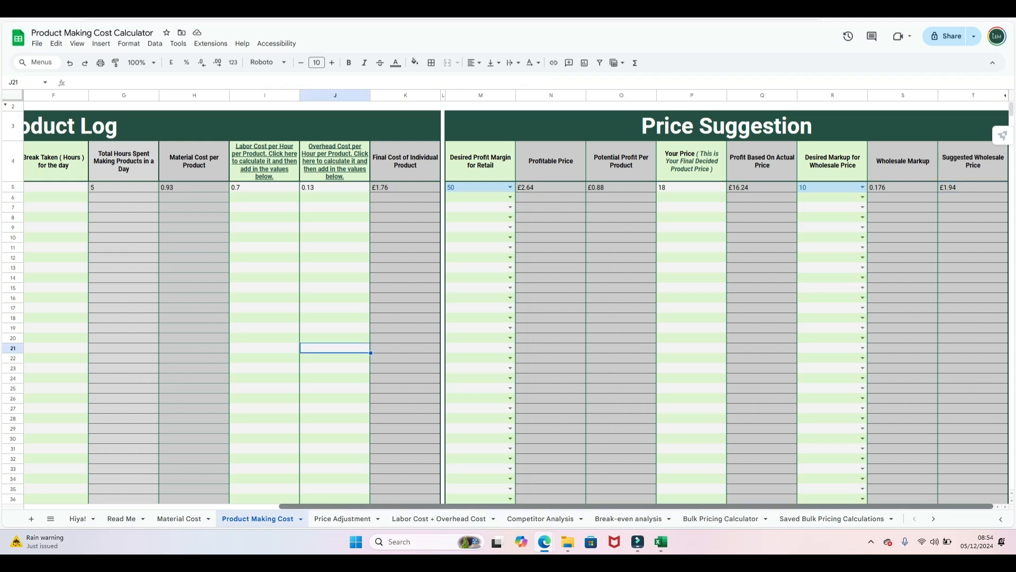
- Start a new Product Log row dated 05/12/2024 and review the recalculated labour and overhead costs
drag(442, 506, 185, 507)
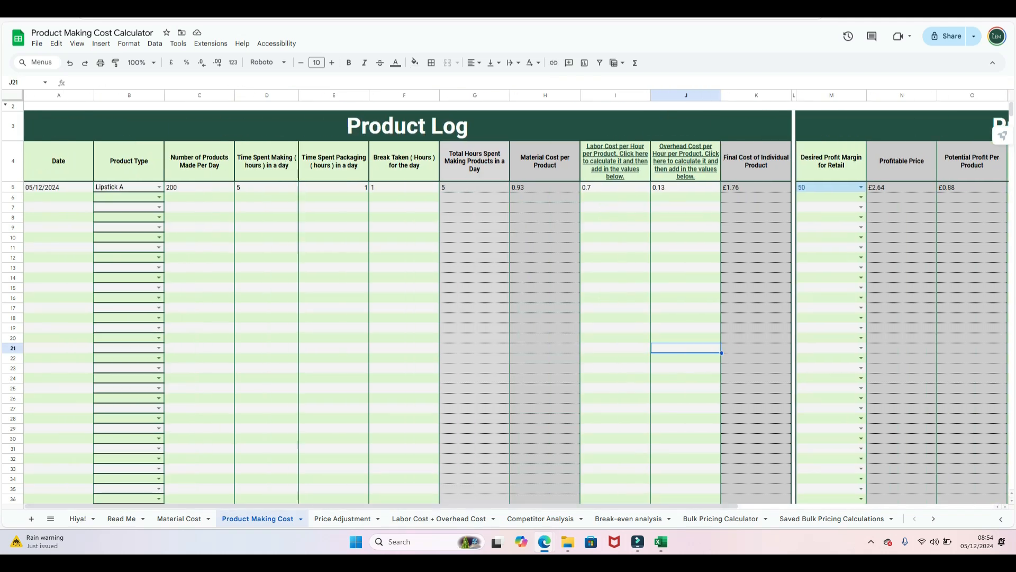
click(58, 197)
double_click(59, 197)
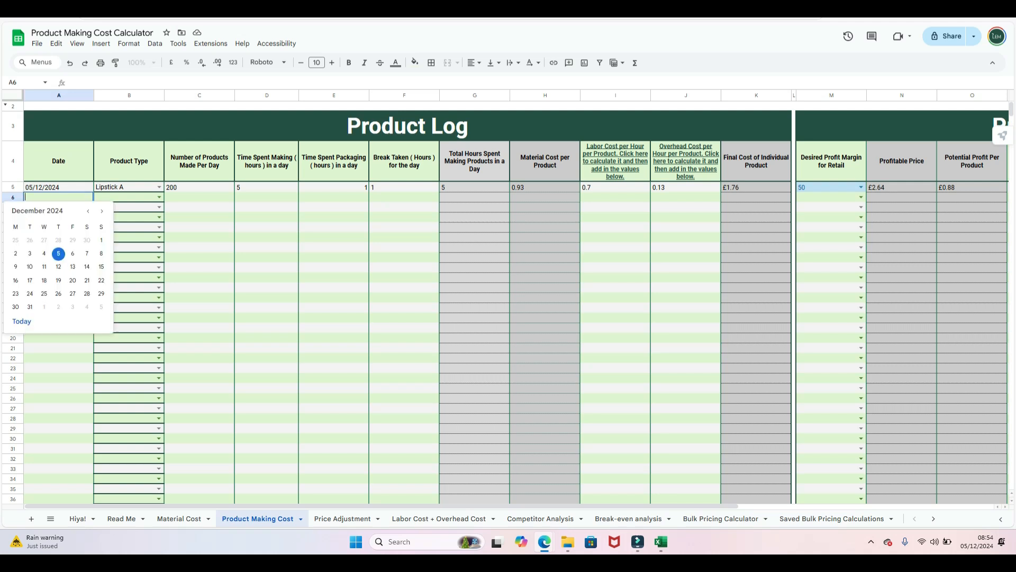
click(59, 254)
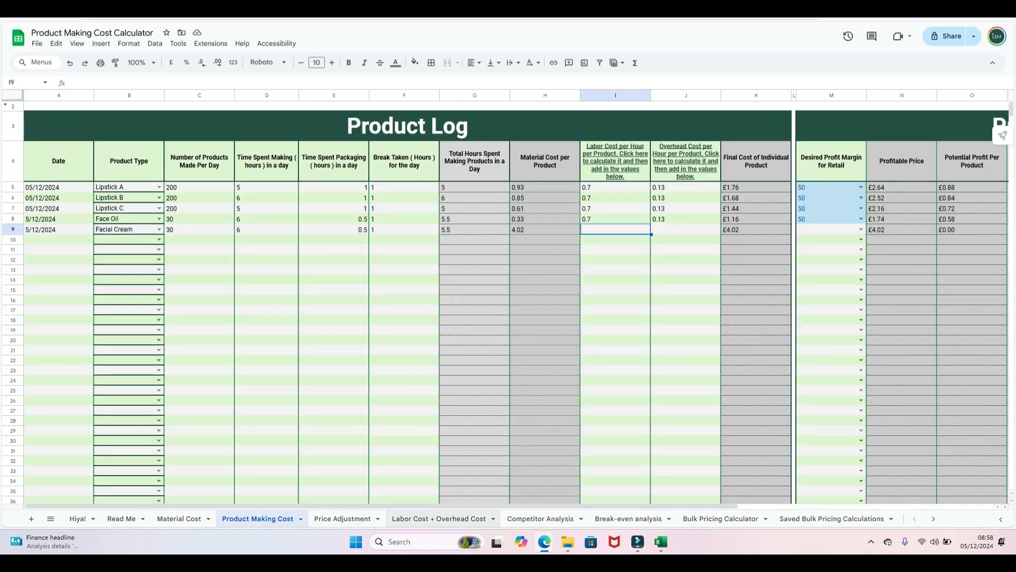
click(439, 518)
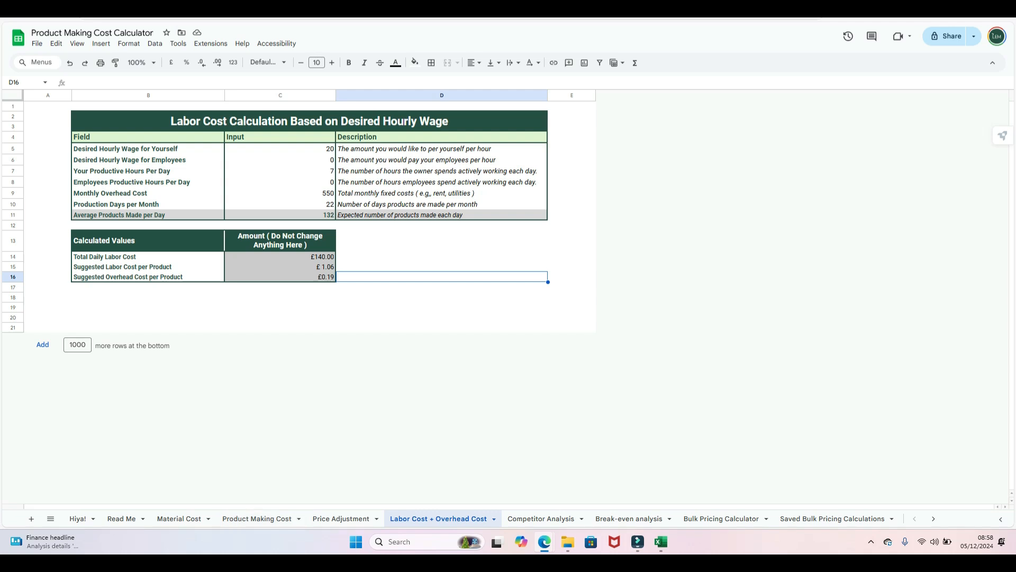
- Replace Lipstick A's 0.7 labour cost per product with 1.06
click(258, 518)
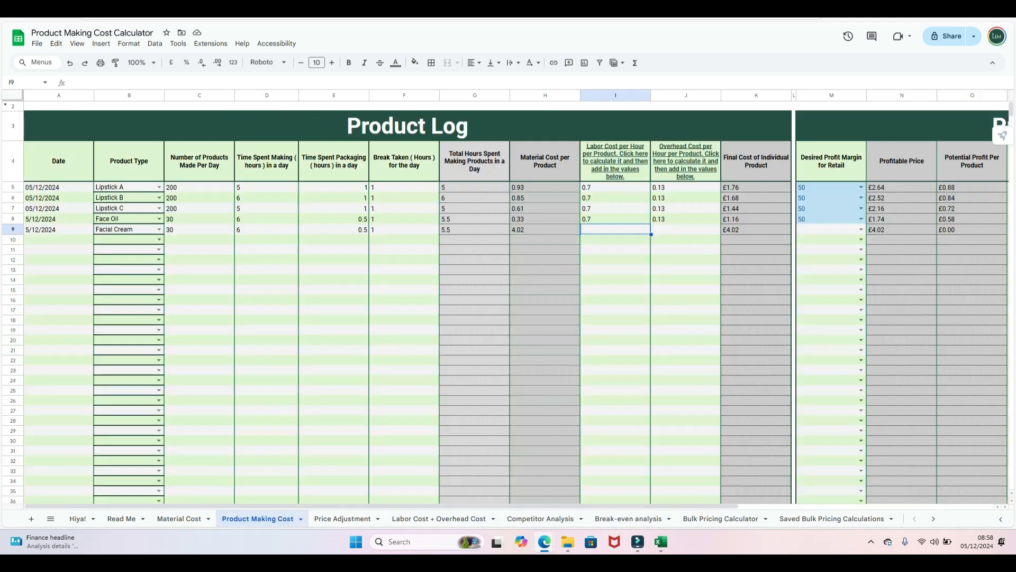
click(615, 188)
key(Delete)
text(1.0)
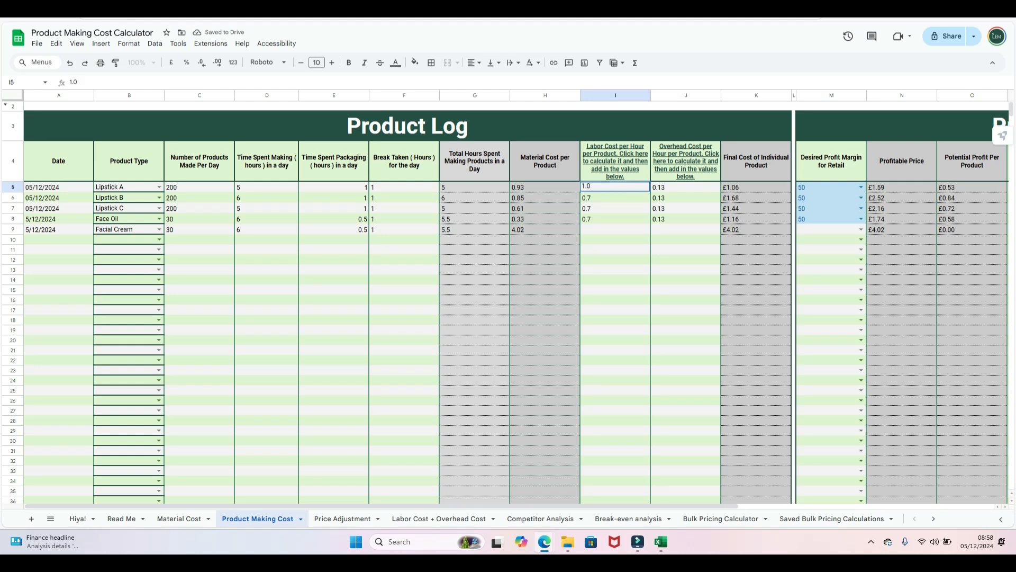
text(6)
key(Return)
- Set the overhead cost per product to 0.19, checking it against the Labor Cost + Overhead sheet
click(444, 518)
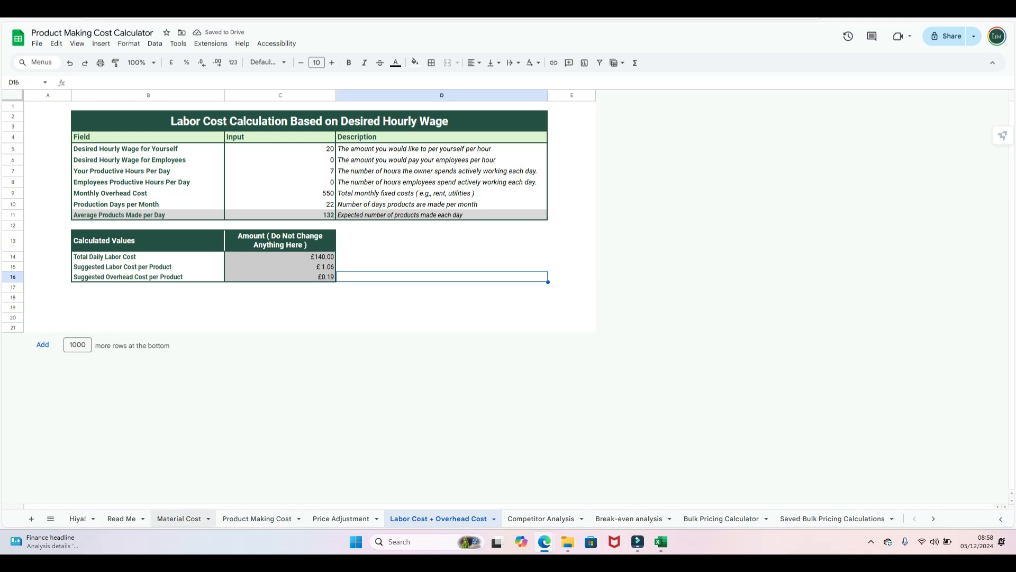
click(257, 519)
click(686, 187)
text(0.19)
key(Return)
text(0.)
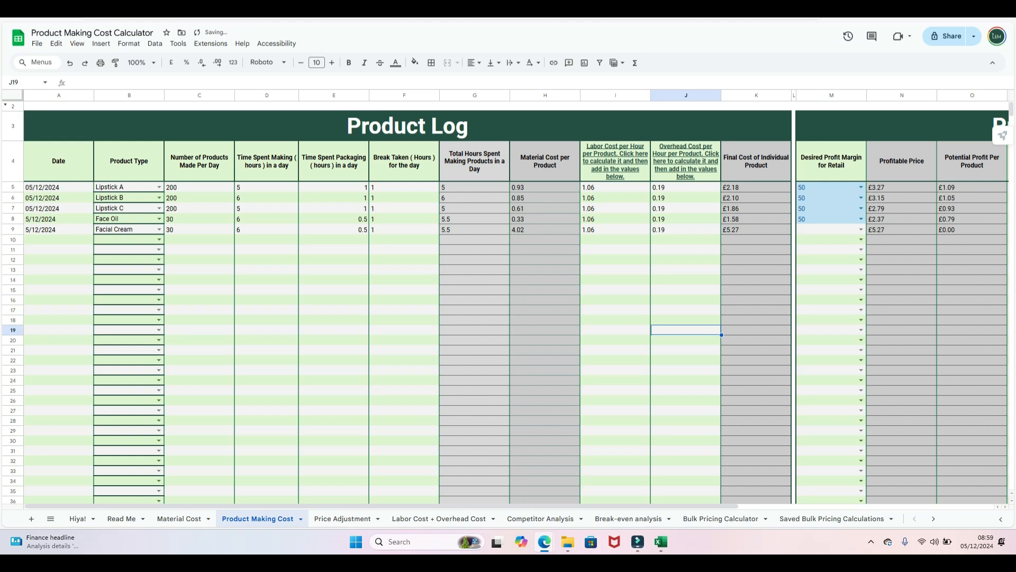
click(443, 519)
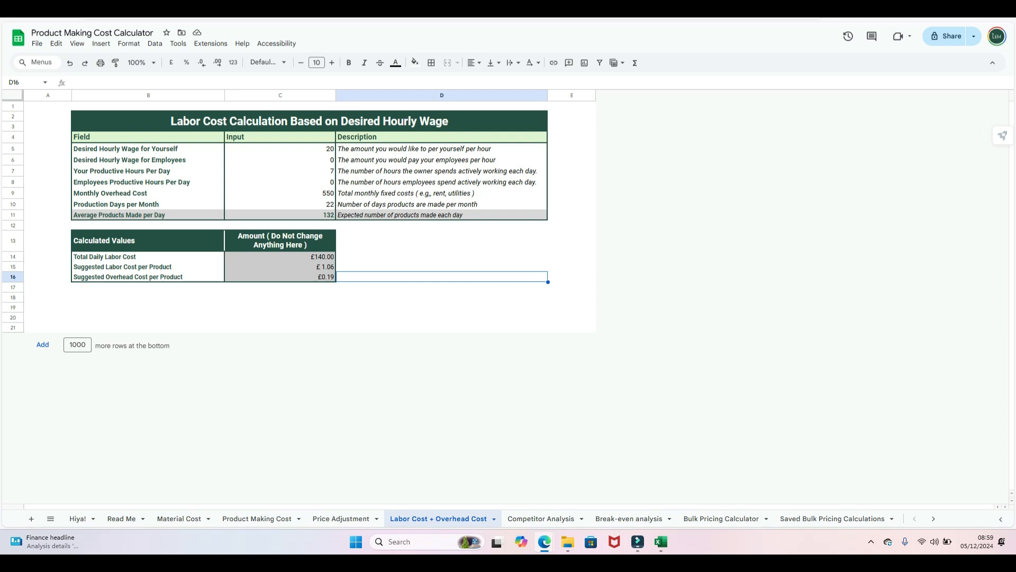
click(257, 519)
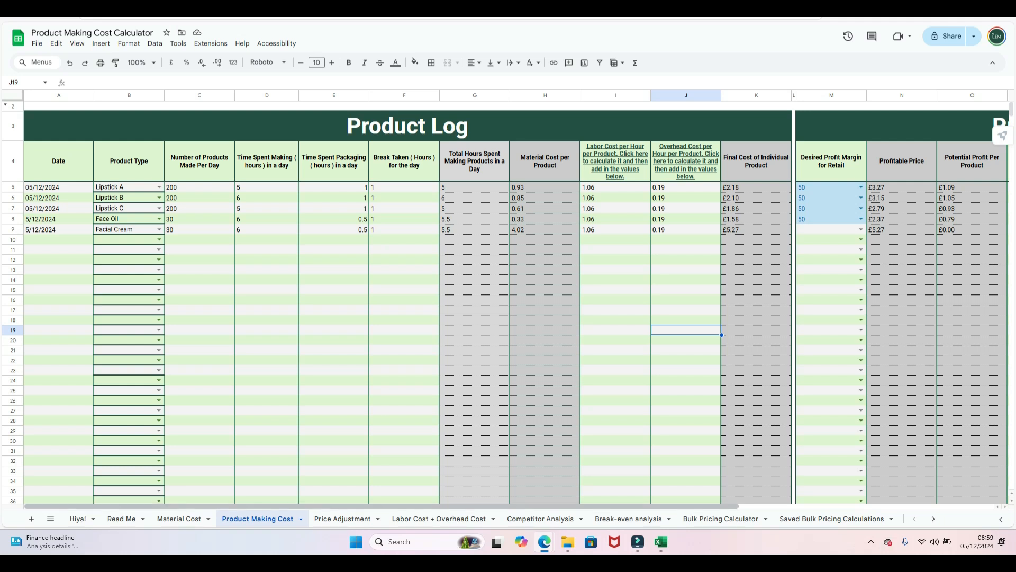
scroll(516, 307, right, 5)
- Give Facial Cream a £15 price and a 10 wholesale markup, suggesting £5.80 wholesale
click(691, 229)
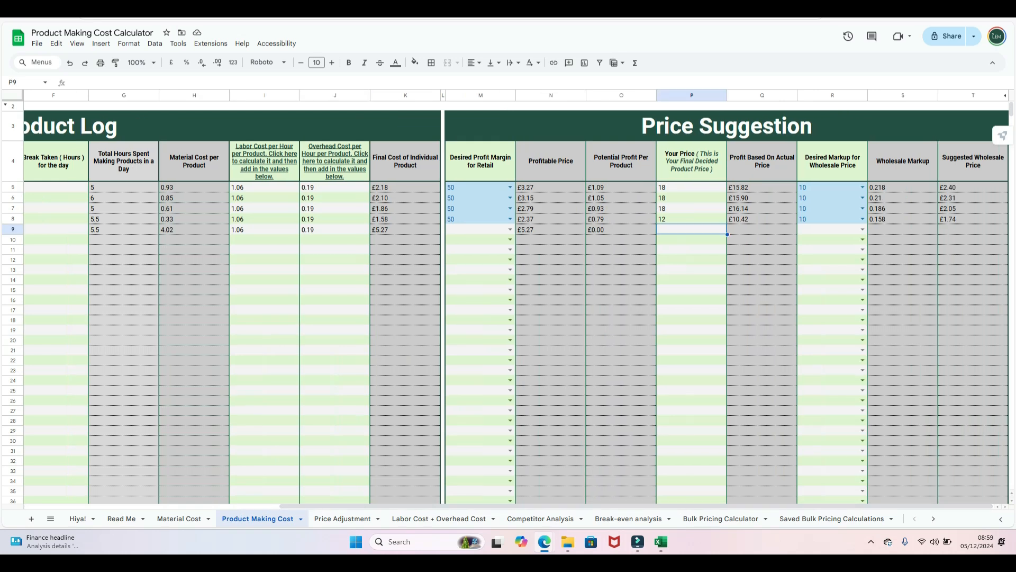
text(15)
click(691, 299)
click(862, 229)
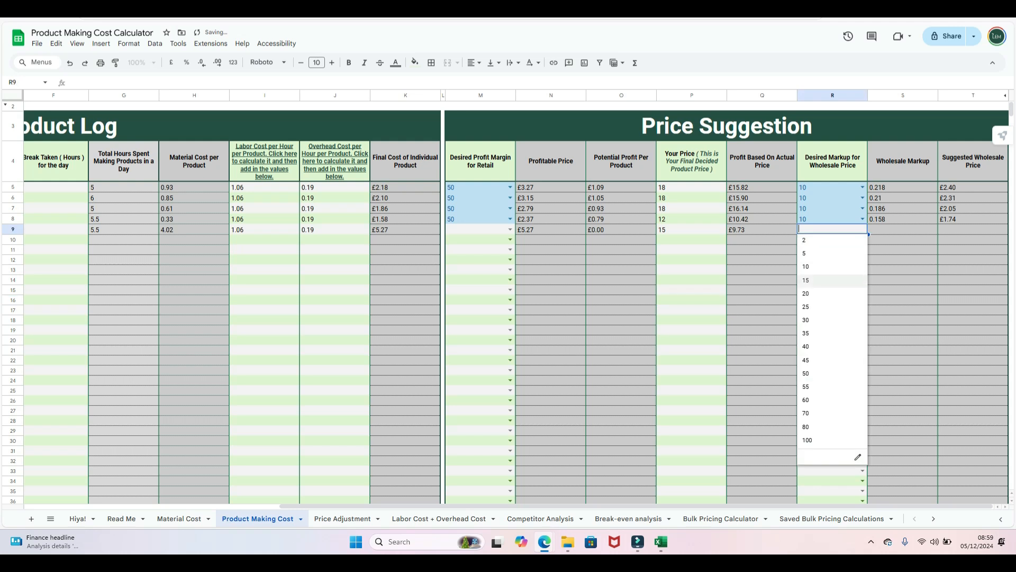
click(825, 269)
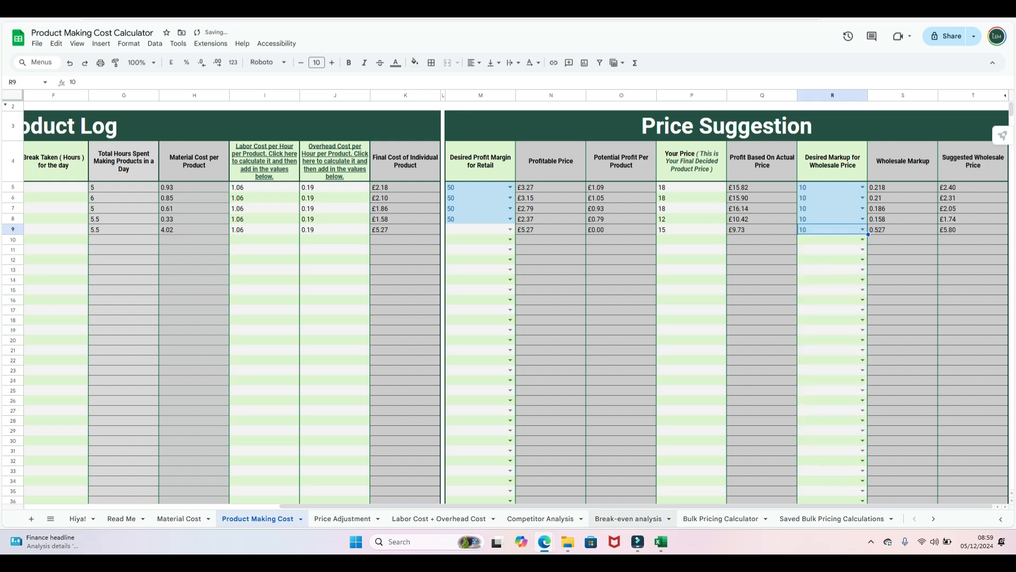
scroll(516, 307, left, 5)
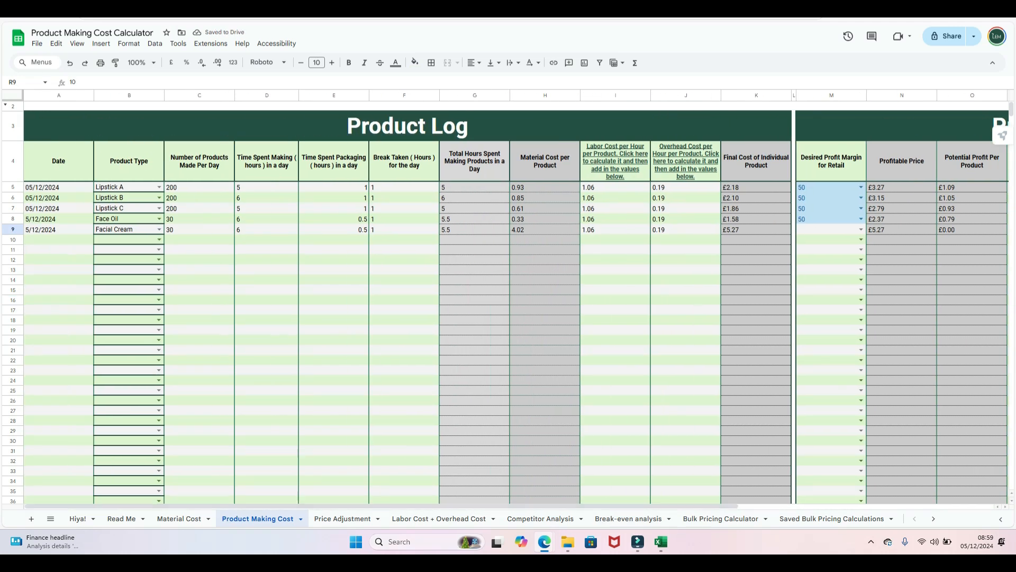
click(439, 518)
- Set the employee hourly wage and productive hours to 20 each, making daily labour £540.00
click(280, 160)
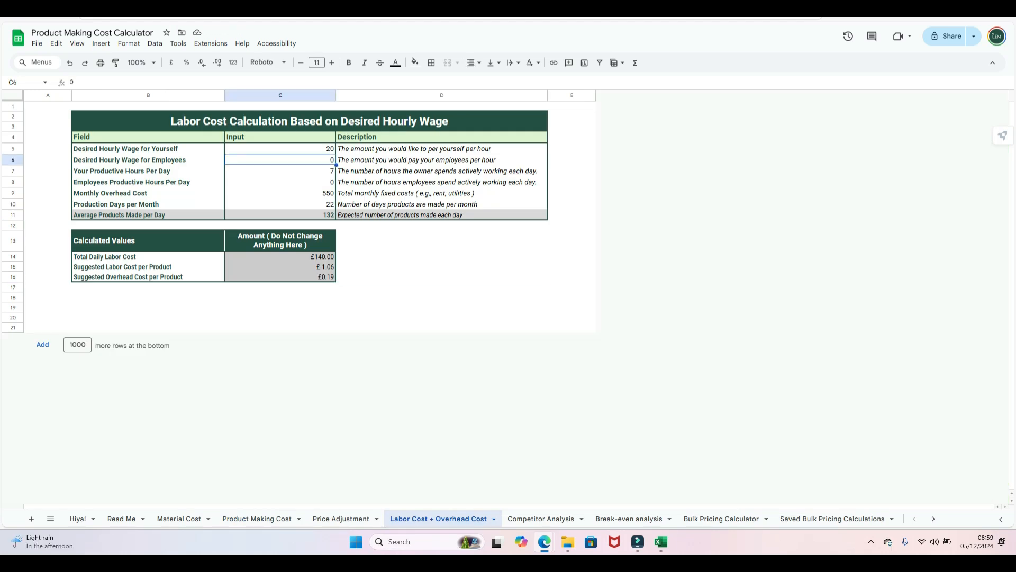
key(Delete)
text(20)
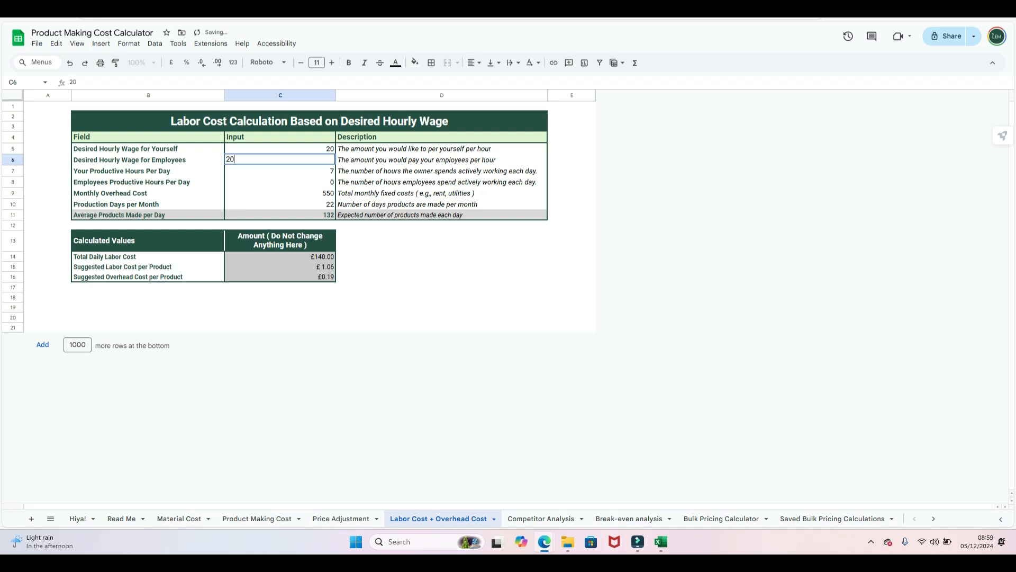
key(Return)
key(Down)
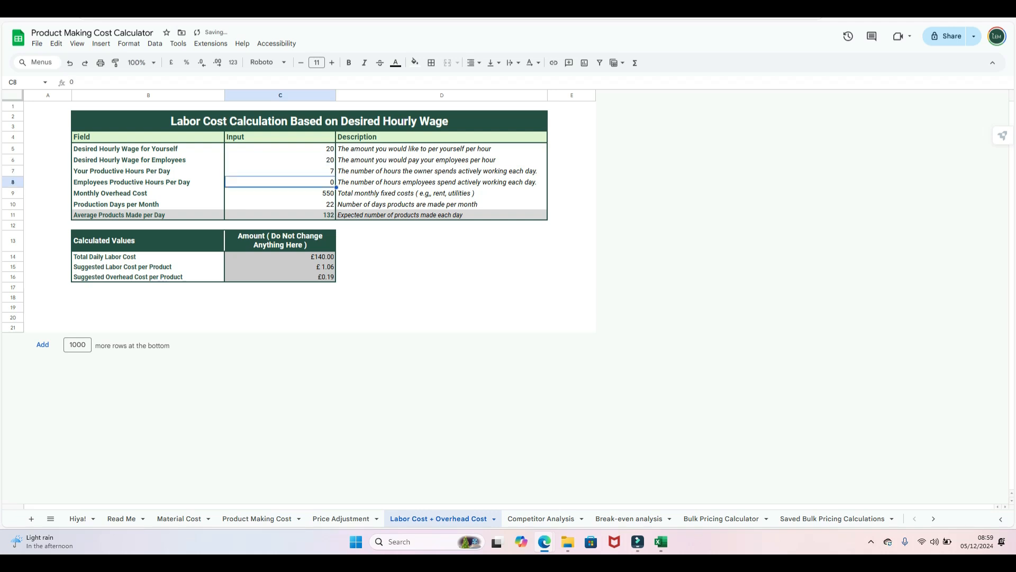
key(Delete)
text(20)
key(Return)
key(Down)
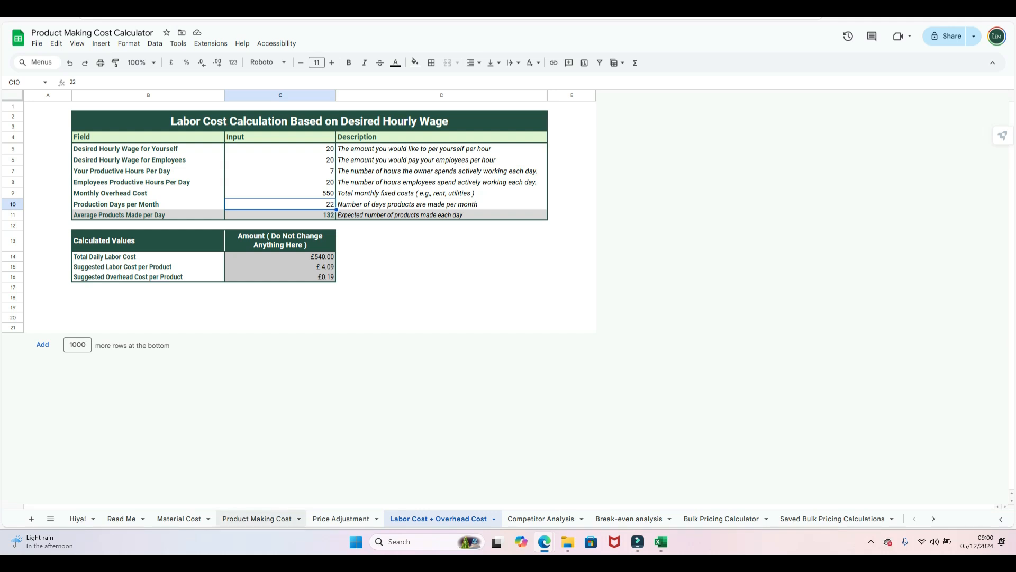
click(257, 518)
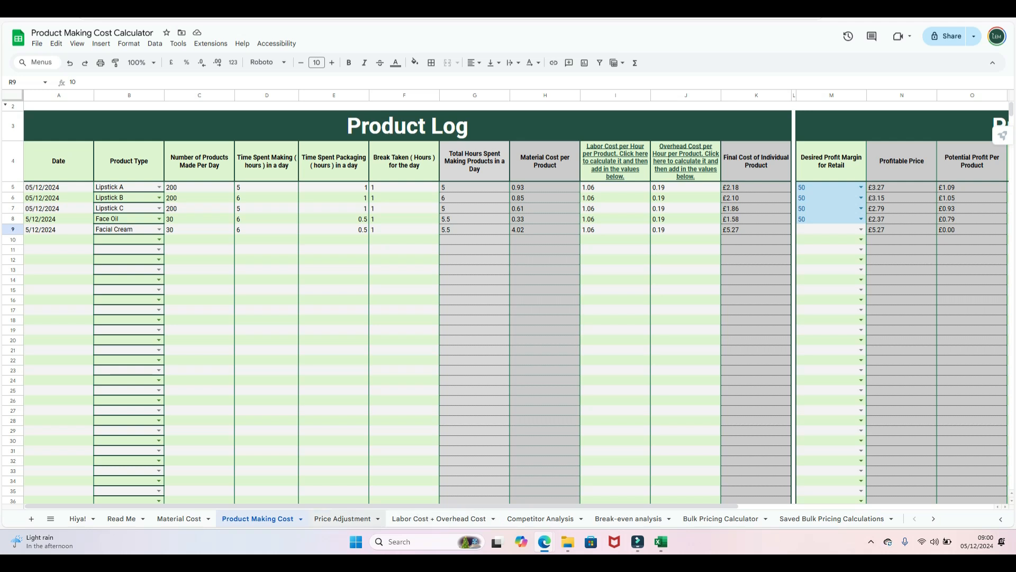
- Move to the Price Adjustment sheet with Ctrl+Page Down
key(ctrl+Page_Down)
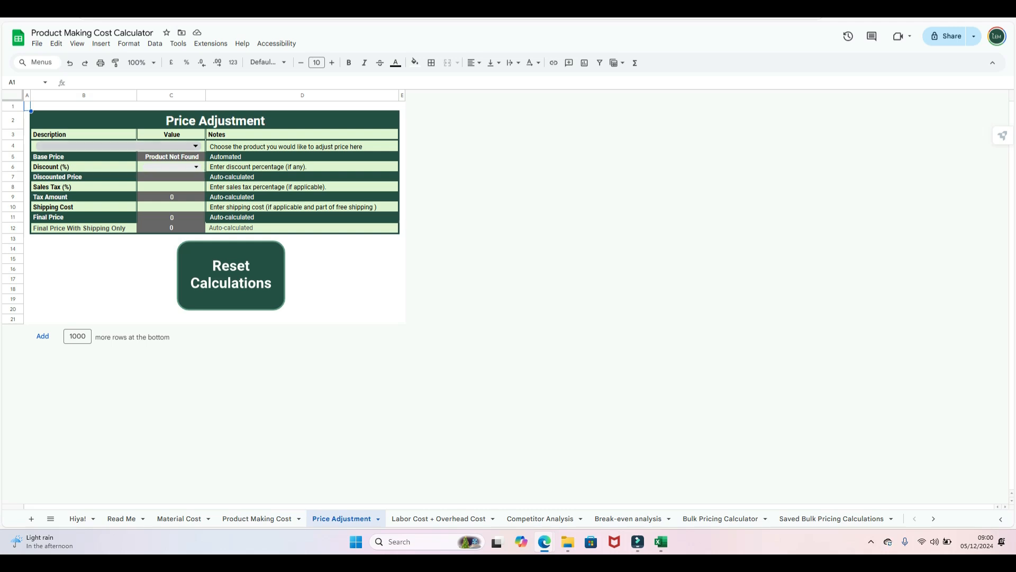
- Select Lipstick A as the product, cross-checking its 18 price on Product Making Cost
click(195, 146)
click(50, 160)
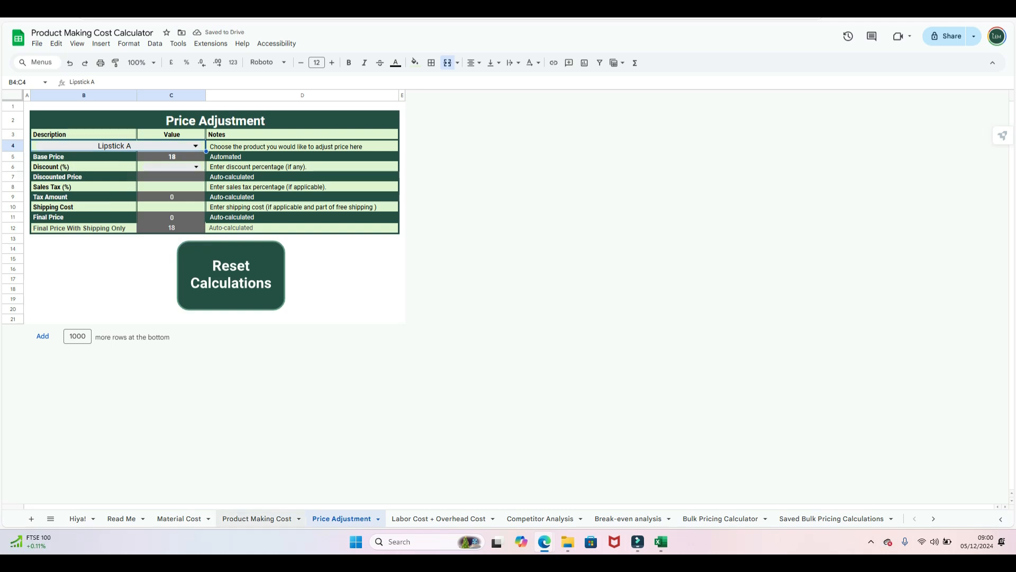
click(258, 518)
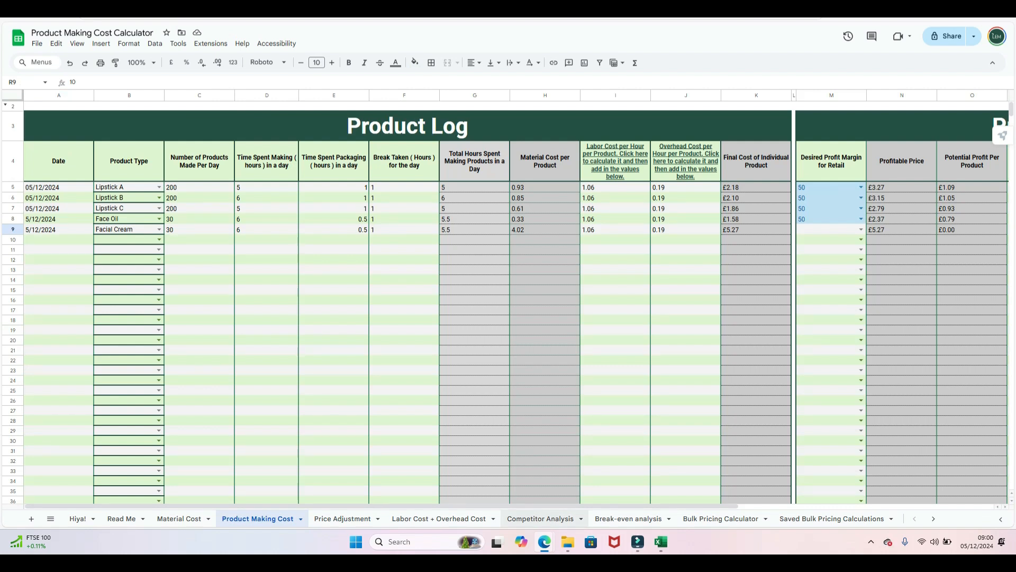
scroll(517, 307, right, 5)
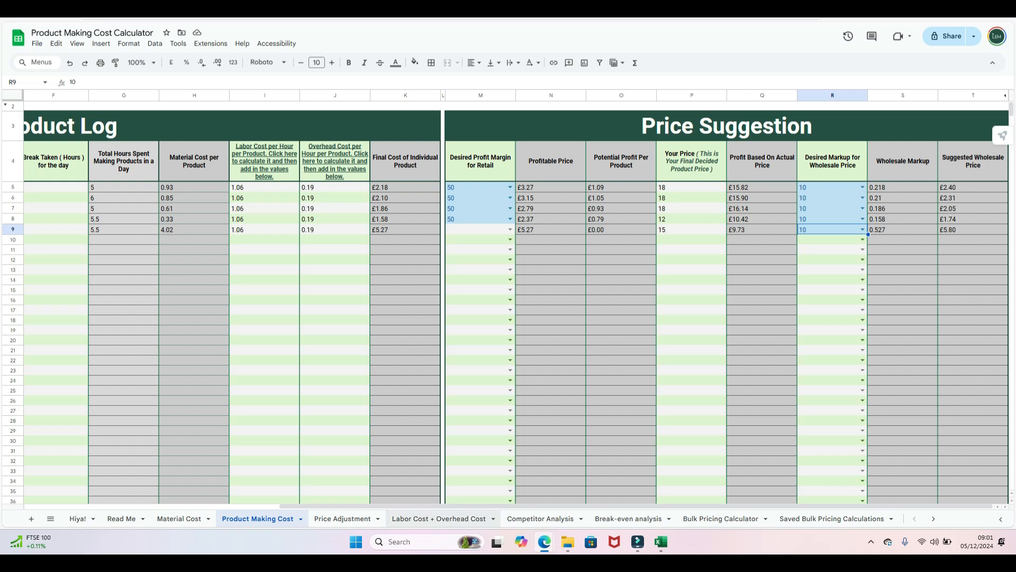
click(343, 518)
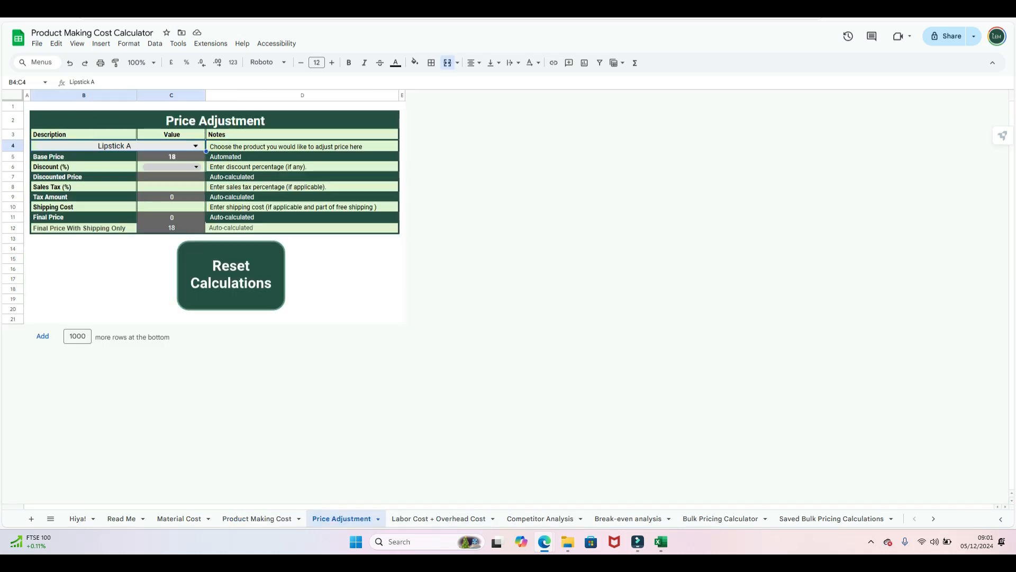
- Set Lipstick A's discount to 50 percent
click(196, 167)
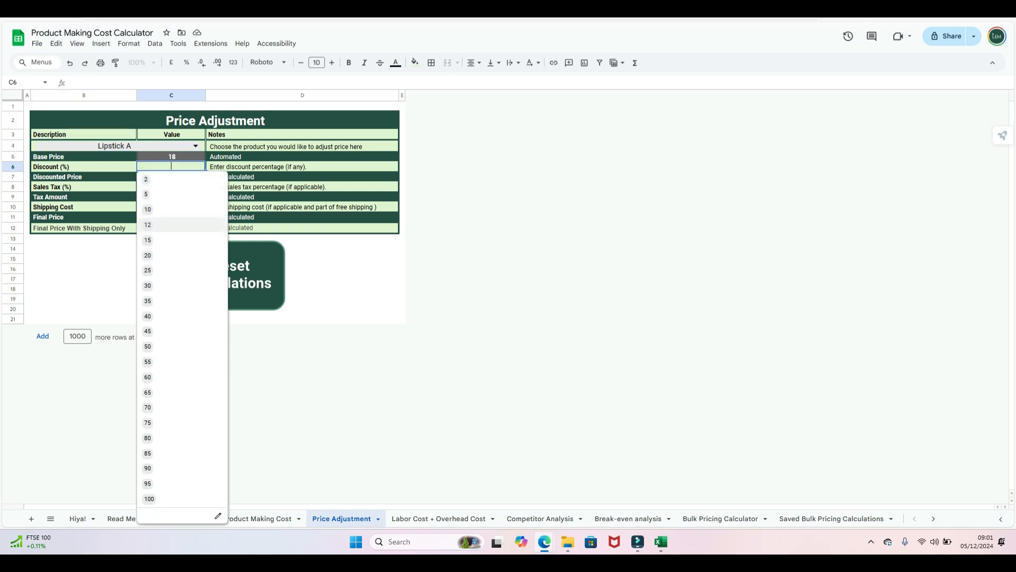
click(170, 225)
click(196, 166)
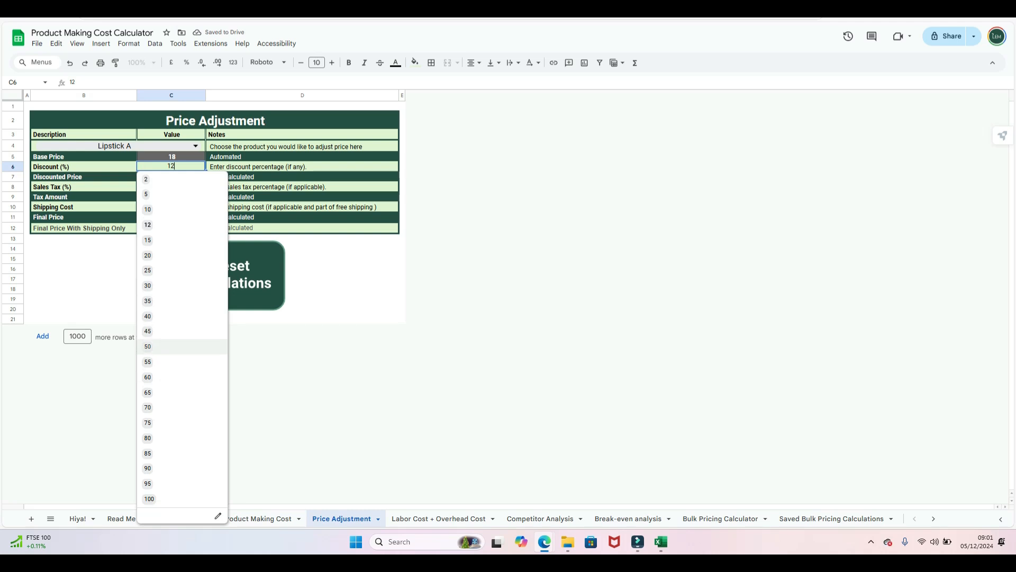
click(153, 346)
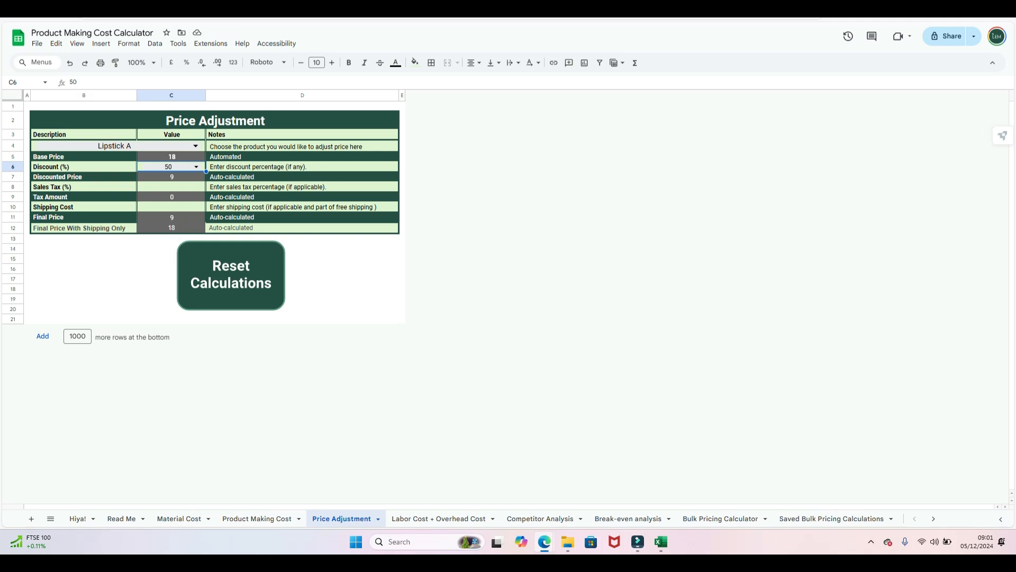
- Enter a 7.5 sales tax and a 4.50 shipping cost
click(171, 187)
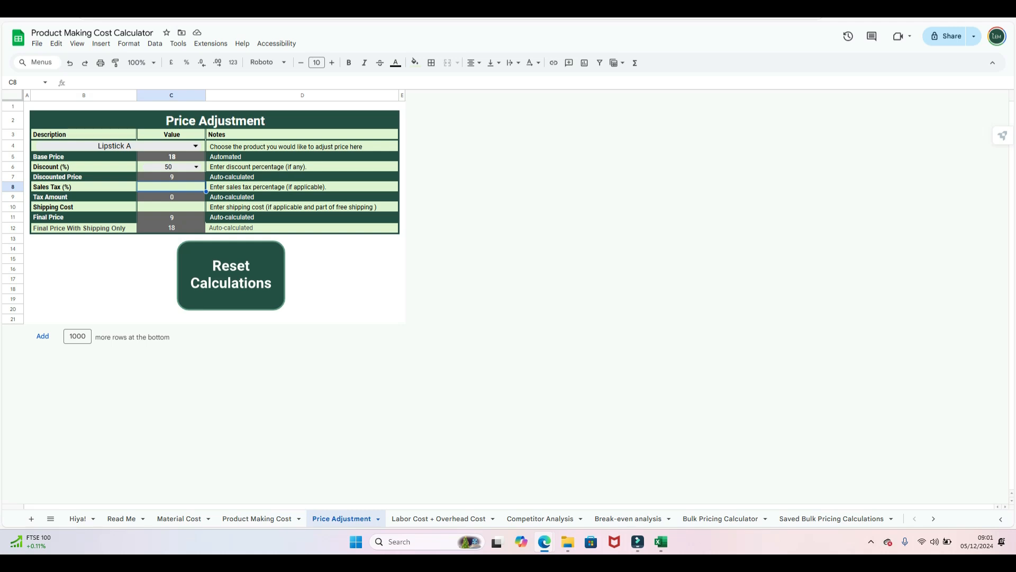
text(7.5)
key(Return)
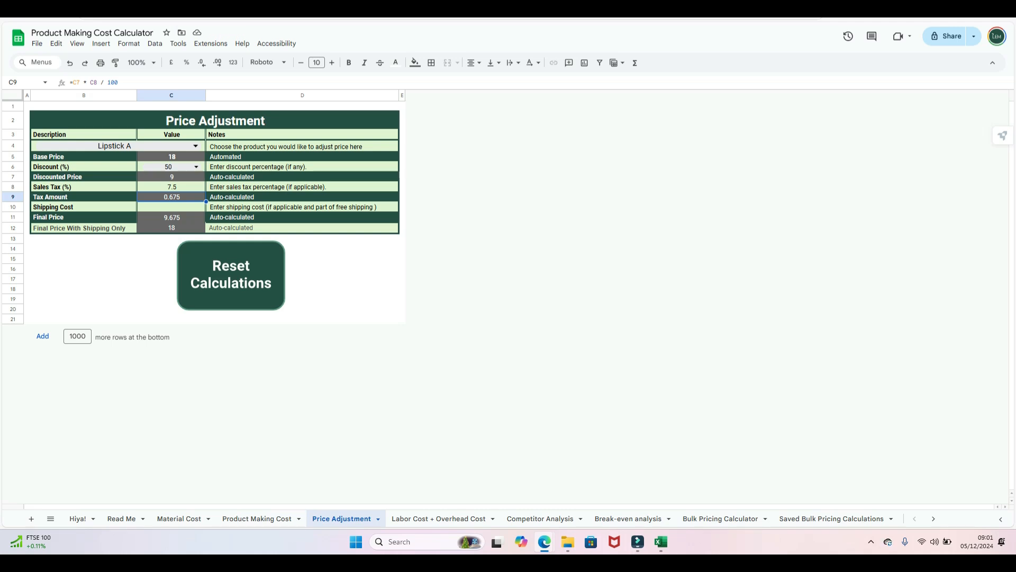
click(84, 248)
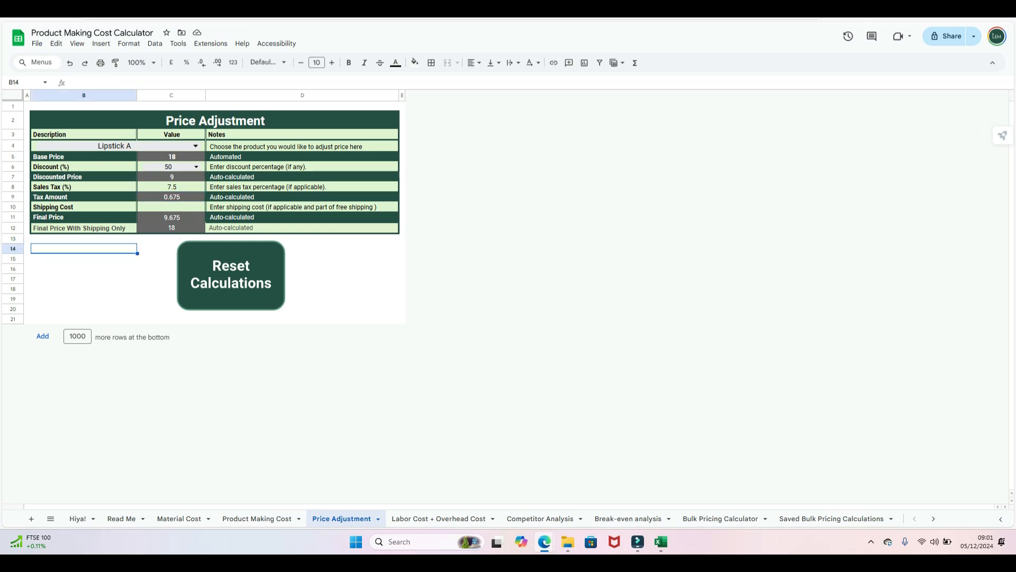
click(171, 207)
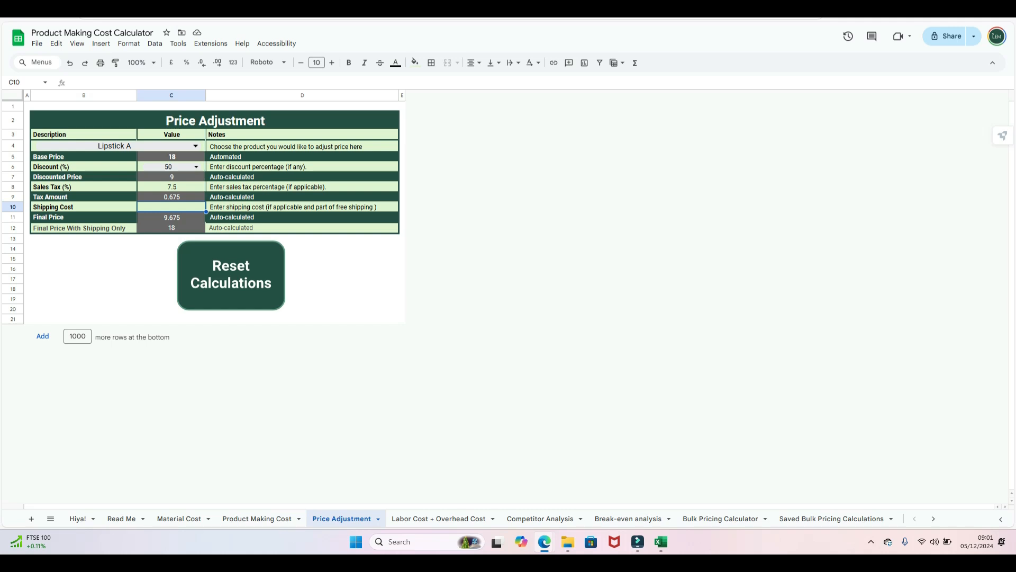
text(4.50)
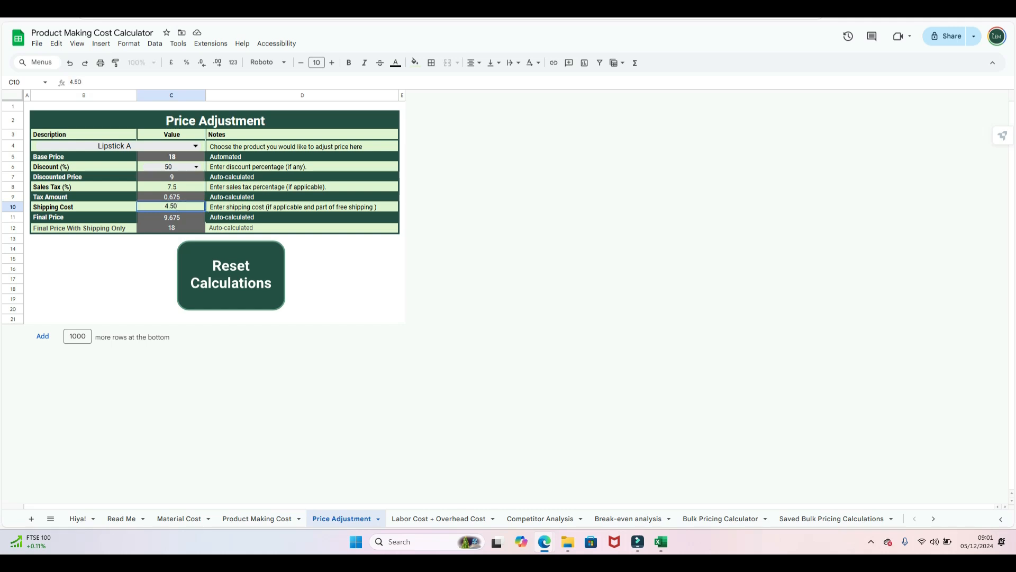
click(84, 269)
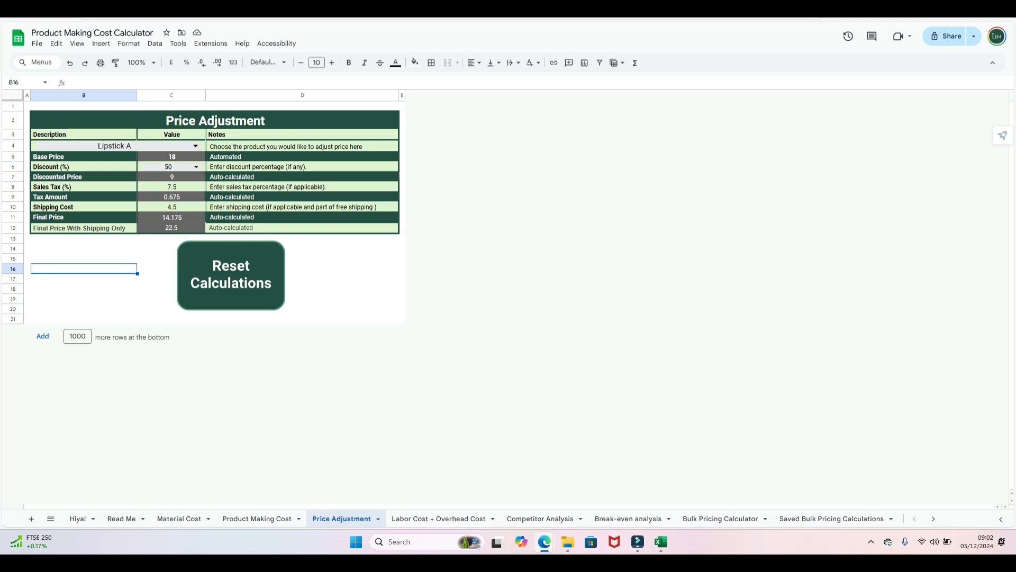
- Clear the sales tax to zero and change the discount to 2 percent
click(171, 187)
key(Delete)
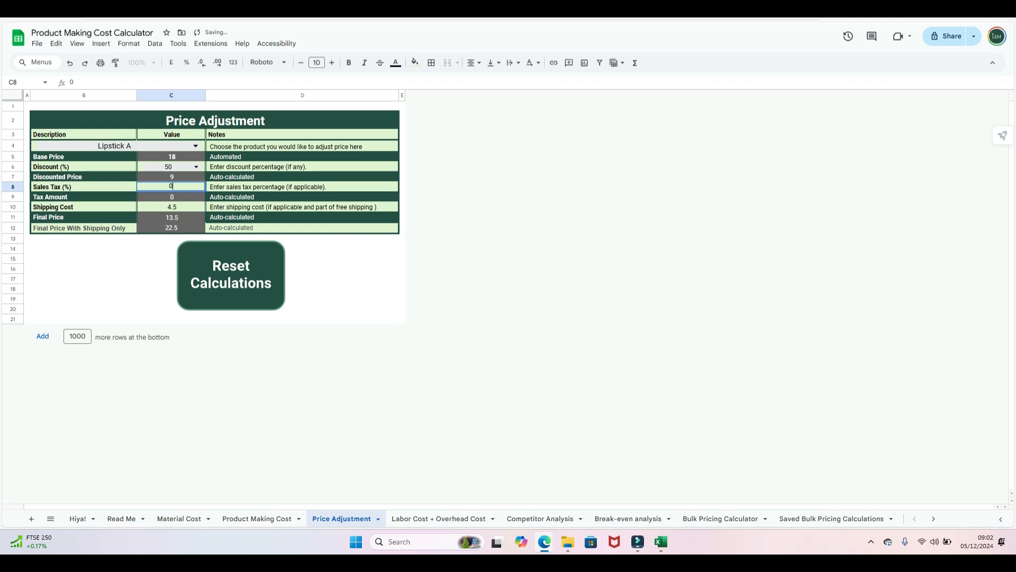
click(84, 269)
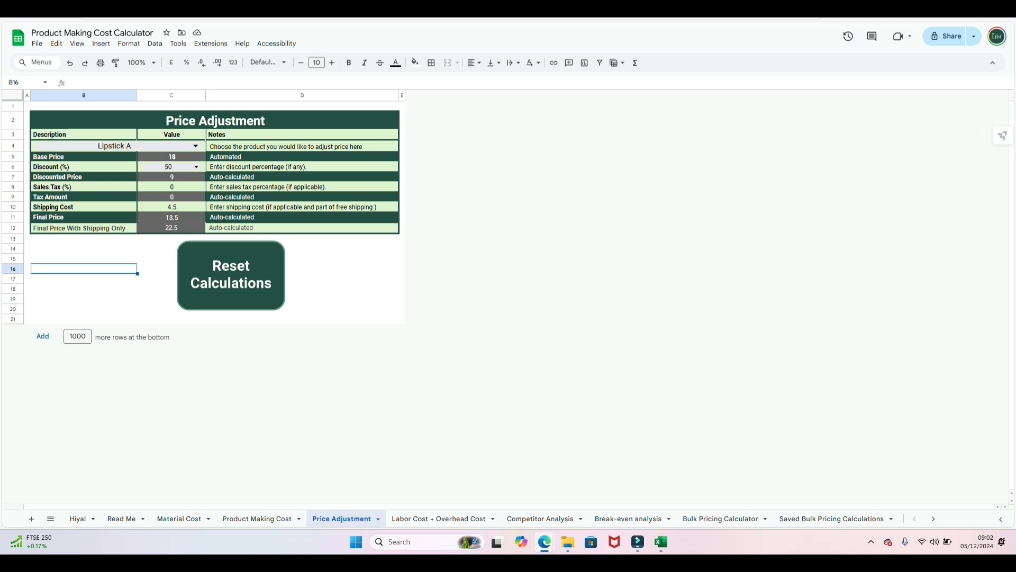
click(196, 167)
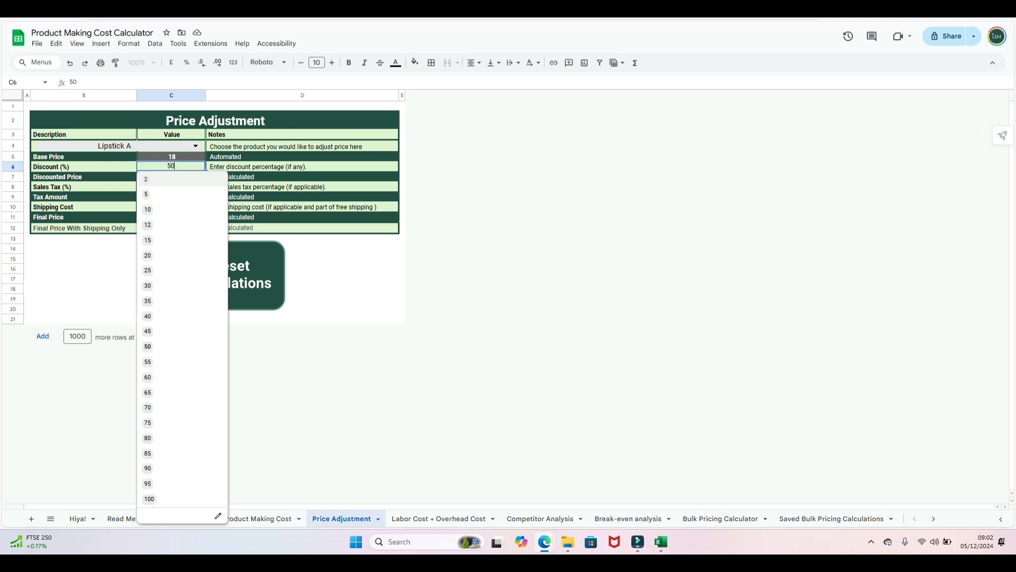
click(177, 179)
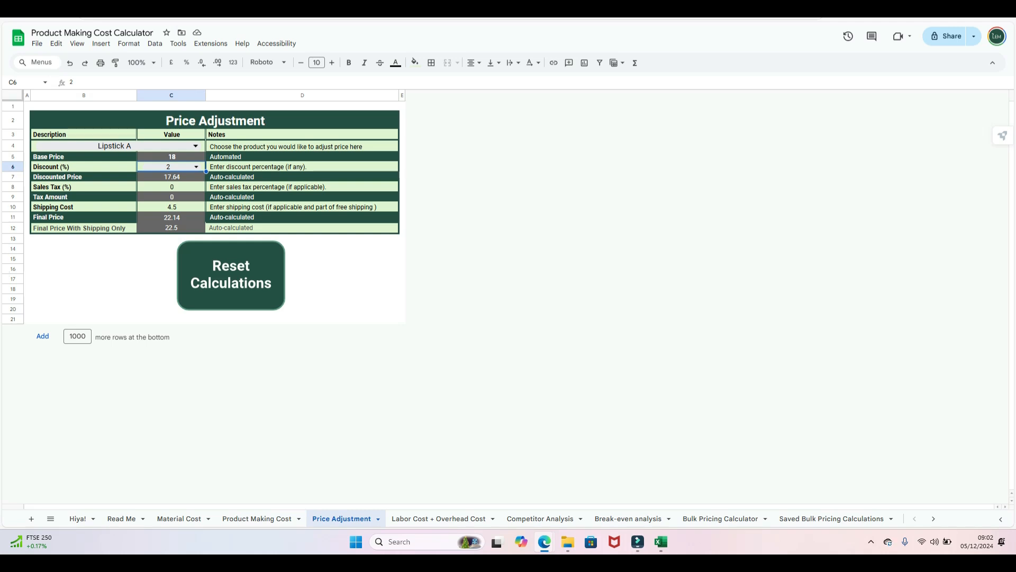
- Reset all the price adjustment calculations so the product field is blank
click(231, 275)
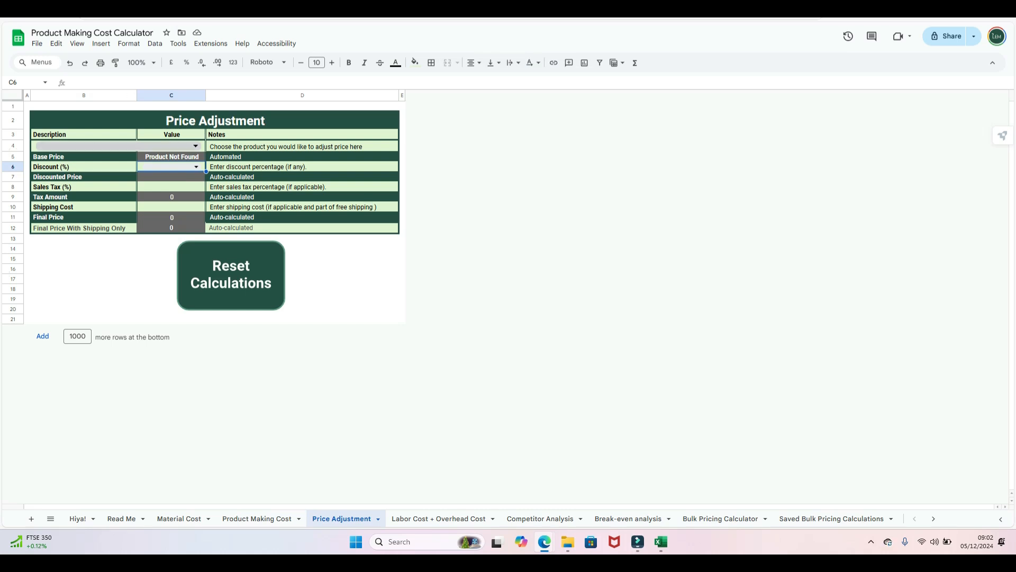
click(196, 146)
click(83, 279)
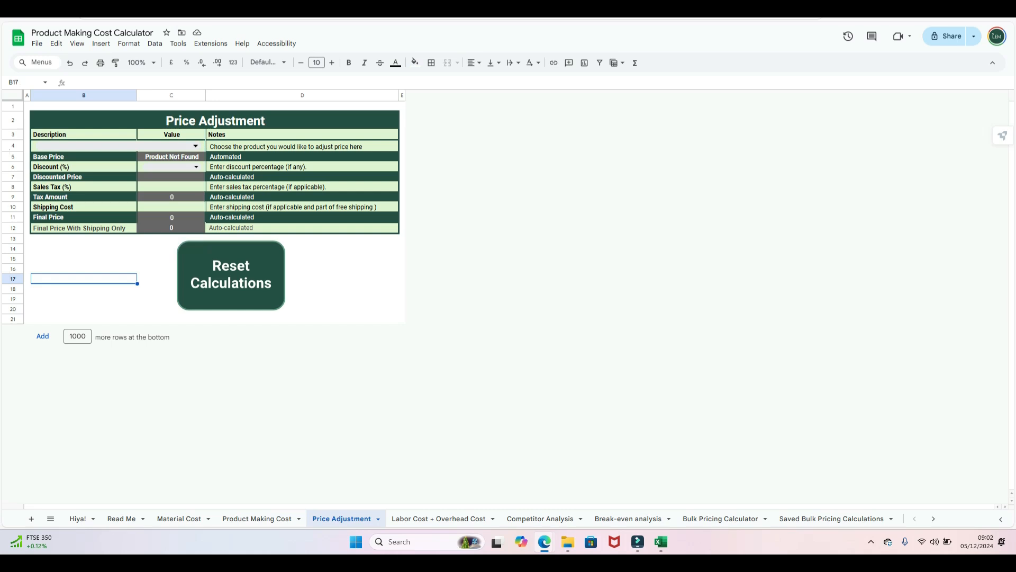
click(539, 518)
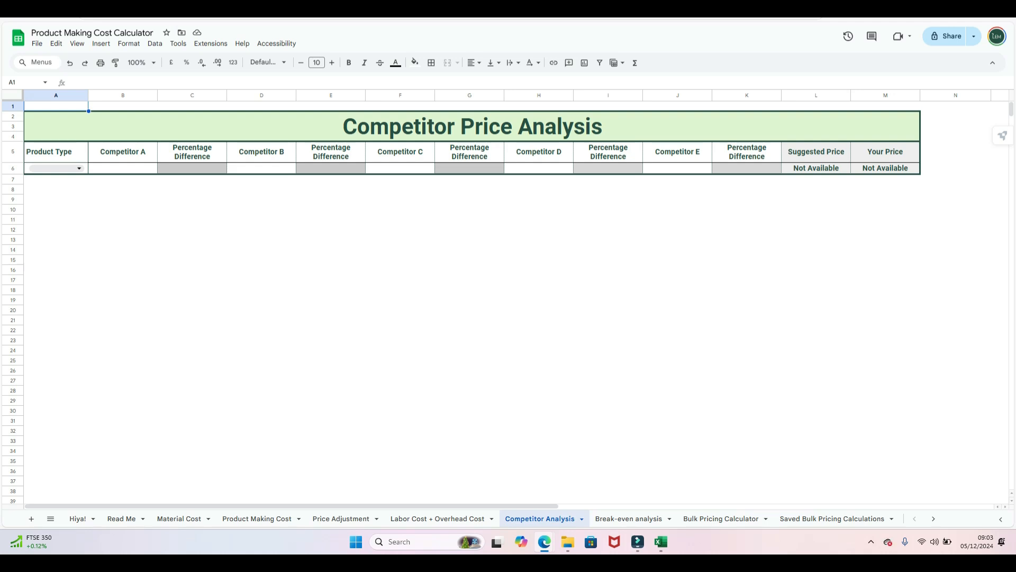
- Choose Face Oil for comparison and enter Competitor A's price of 12
click(55, 168)
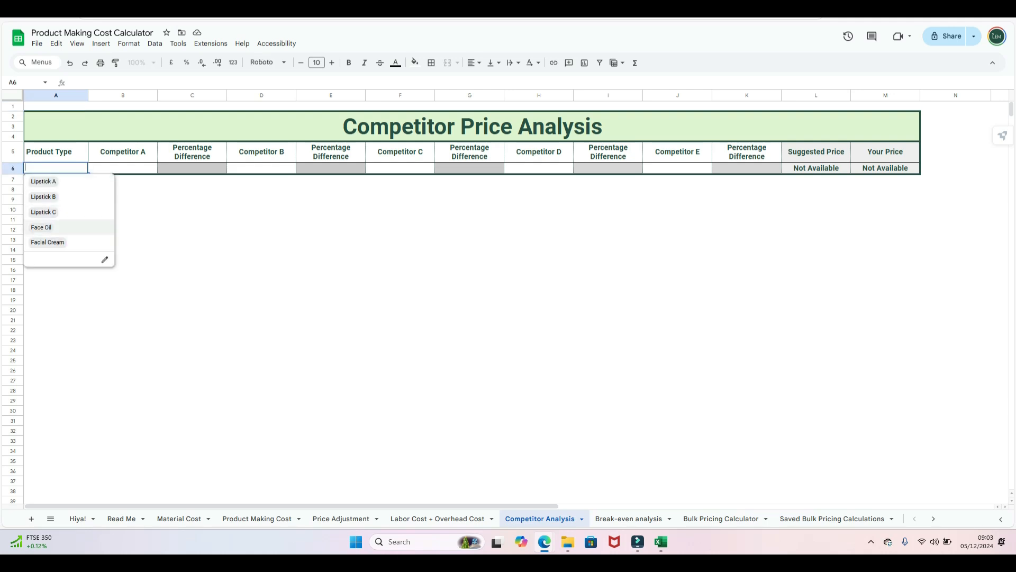
click(47, 227)
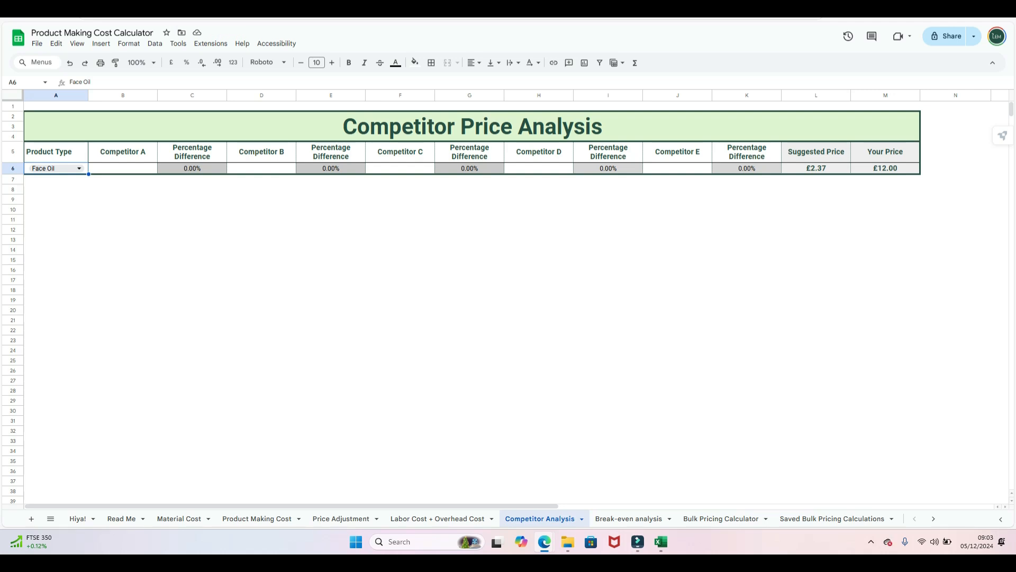
click(123, 168)
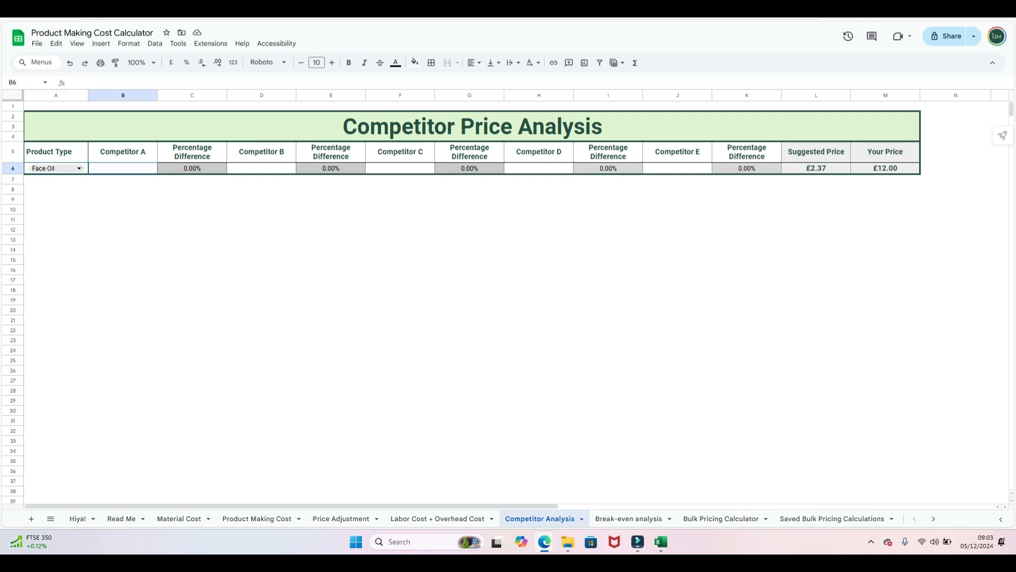
text(12)
click(261, 168)
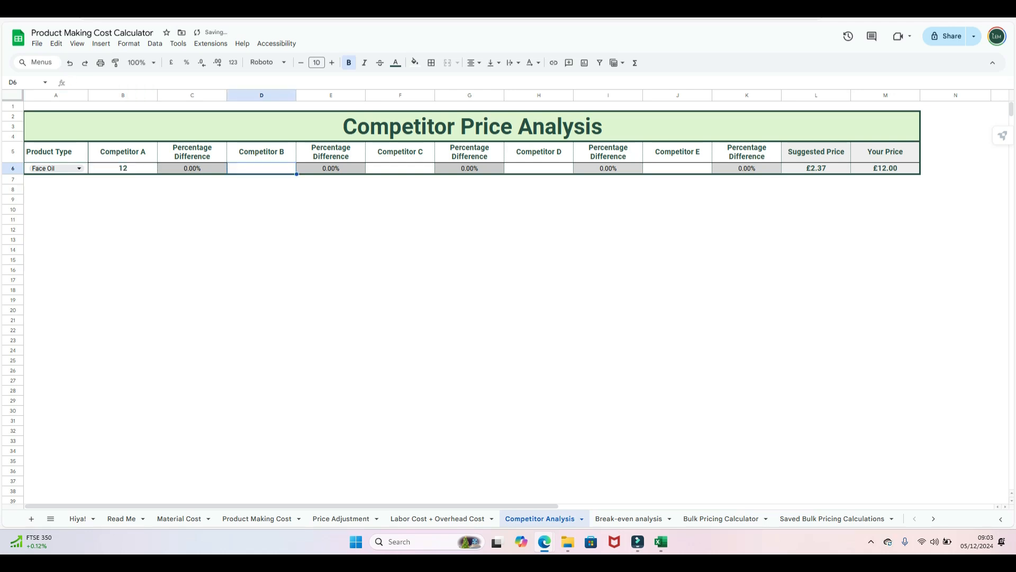
- Enter Competitor B to E prices of 14, 18, 12 and 20
text(`4)
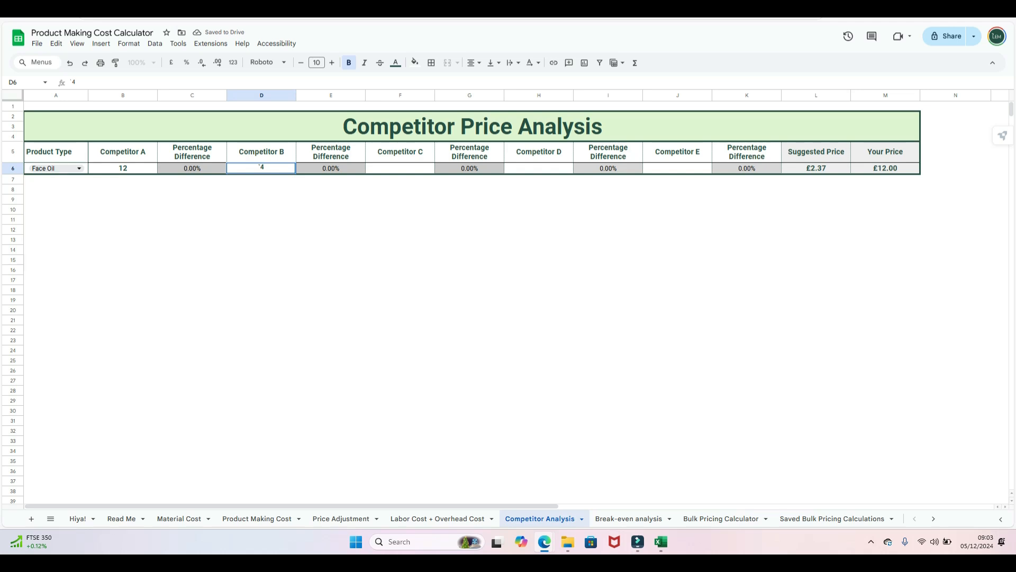
key(BackSpace)
text(14)
click(400, 168)
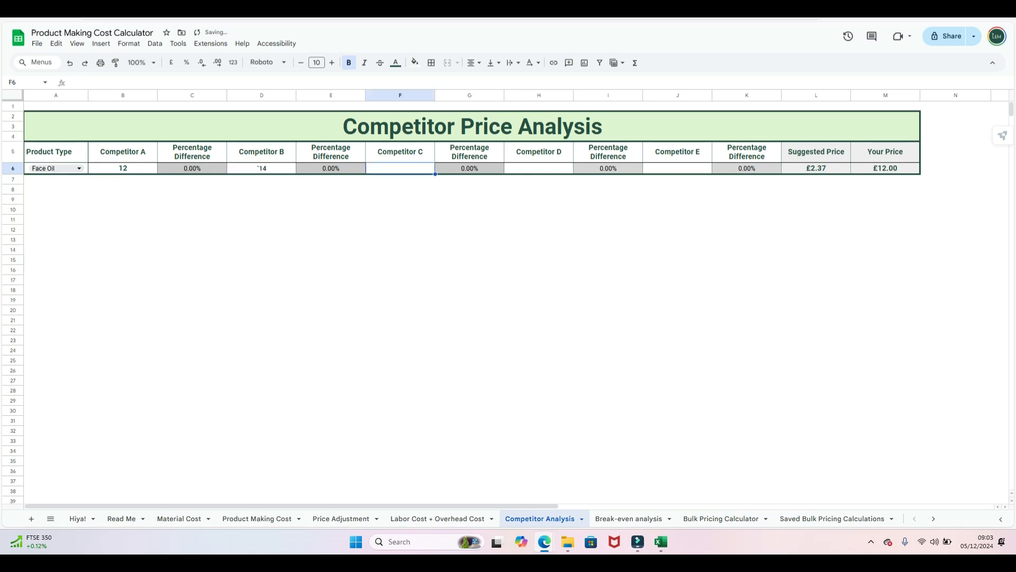
text(18)
click(538, 169)
text(12)
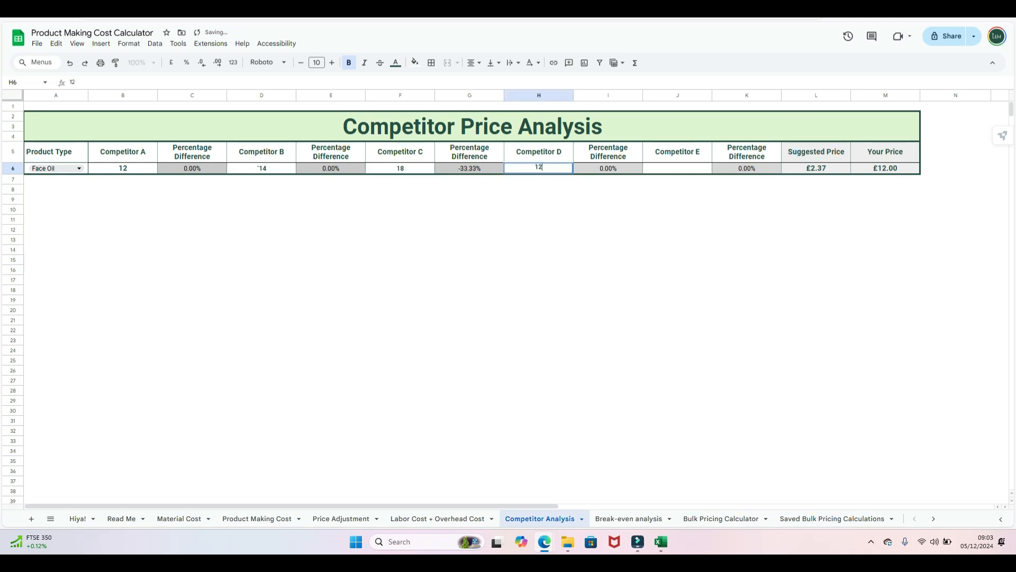
click(677, 168)
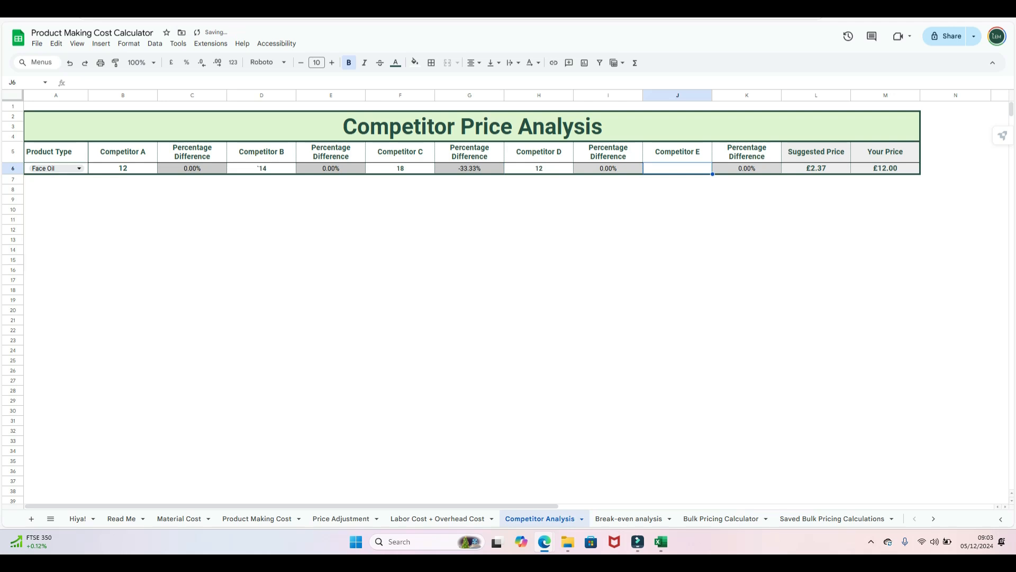
text(20)
click(677, 290)
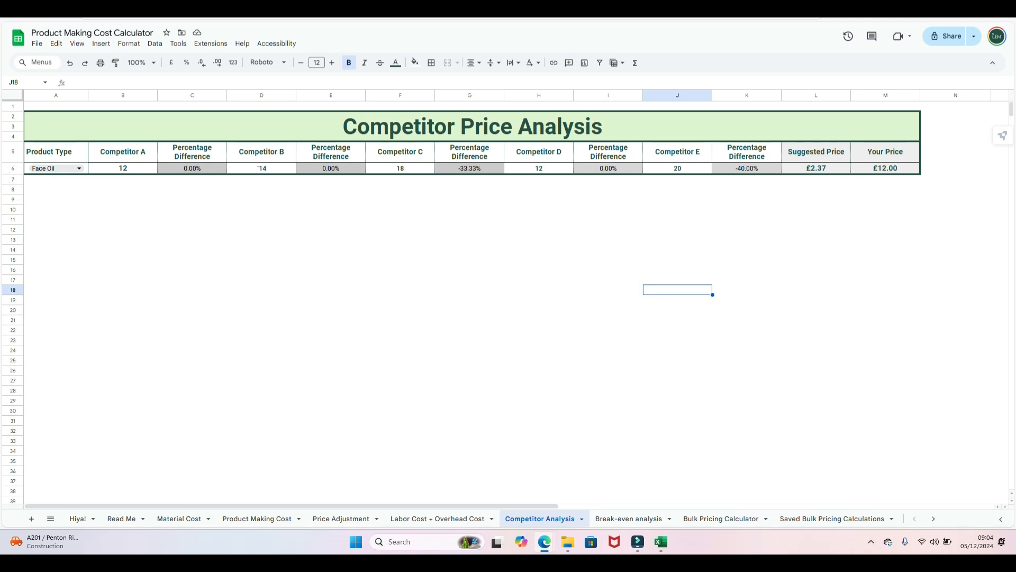
- Switch to the Break-Even Analysis sheet, where no product is chosen and break-even reads 0
click(628, 519)
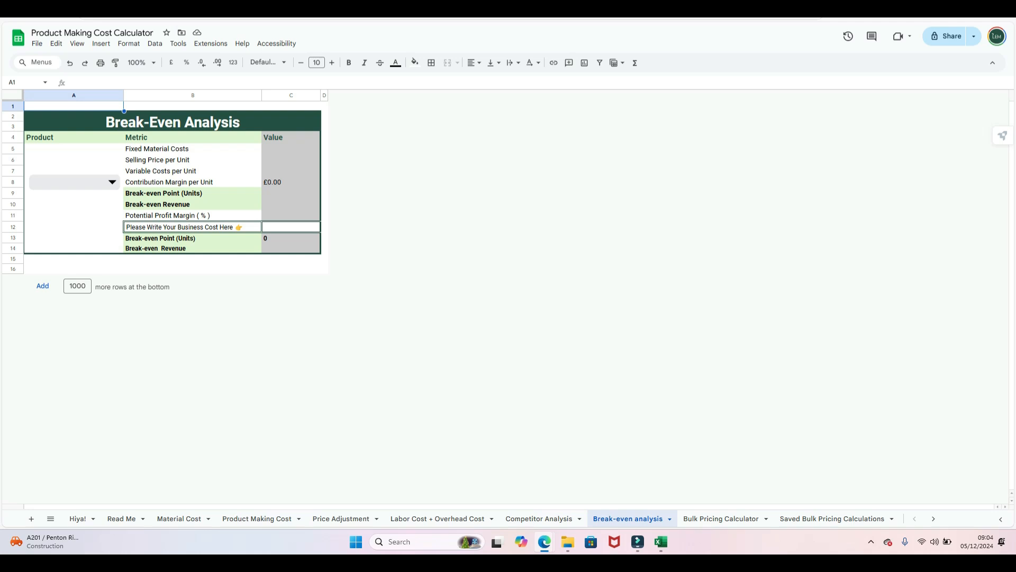
- Shorten the B5 label 'Fixed Material Costs' to 'Fixed Costs'
double_click(170, 149)
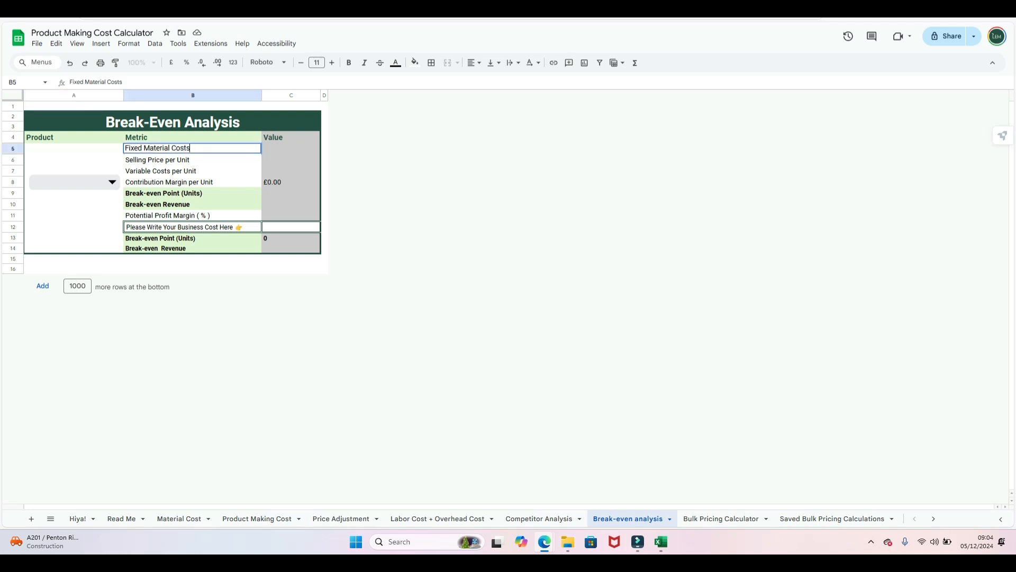
key(BackSpace)
key(BackSpace)
key(BackSpace)
key(BackSpace)
key(BackSpace)
key(BackSpace)
key(BackSpace)
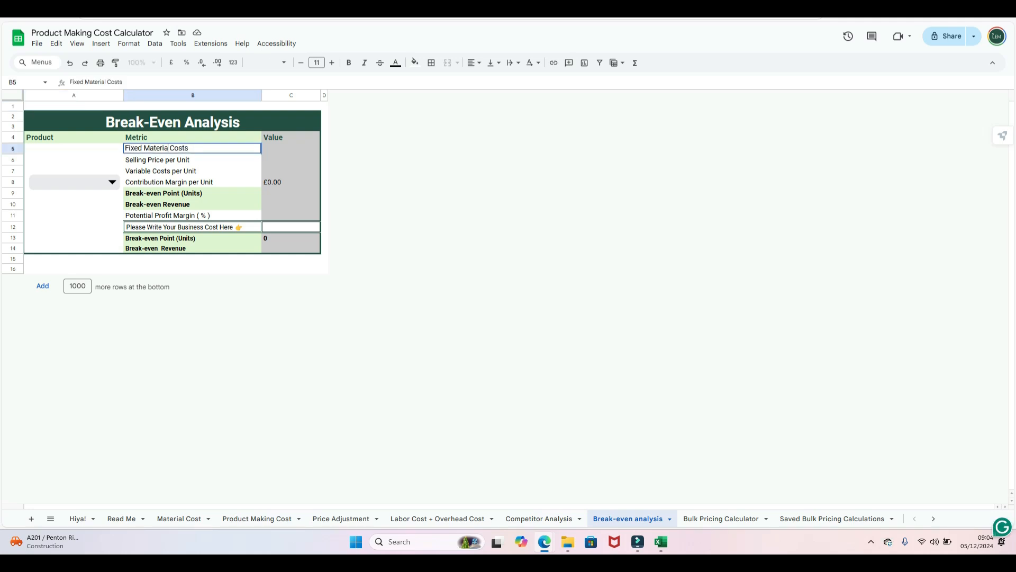
key(BackSpace)
key(BackSpace)
click(193, 269)
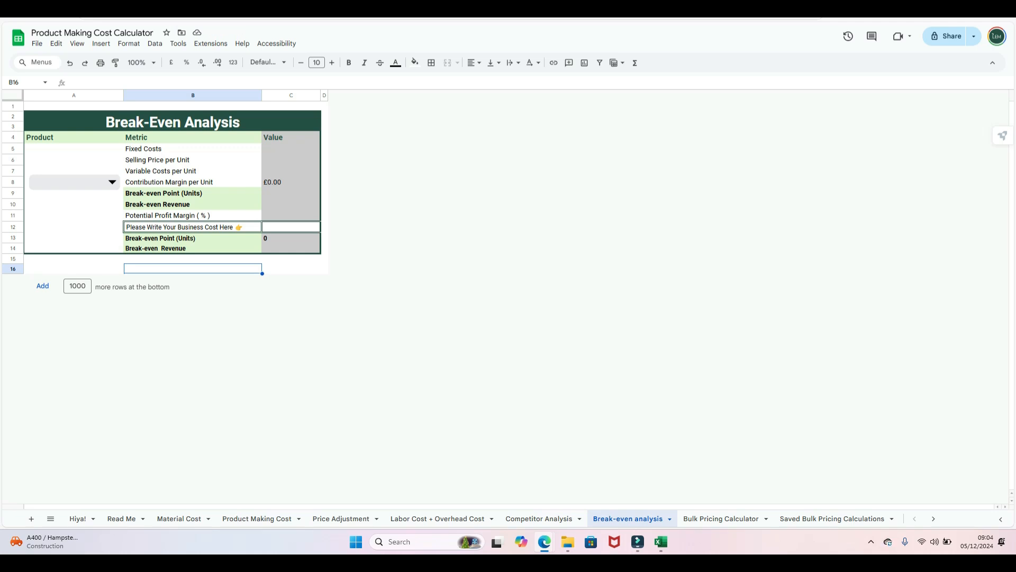
click(111, 182)
- Choose Lipstick B as the break-even product, then go to the Product Making Cost sheet
click(43, 244)
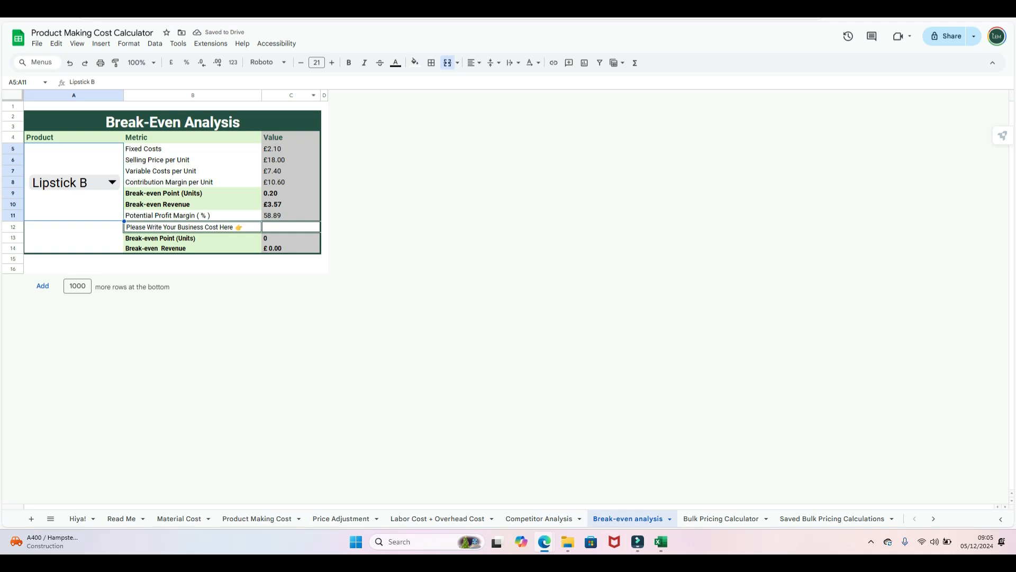
click(291, 269)
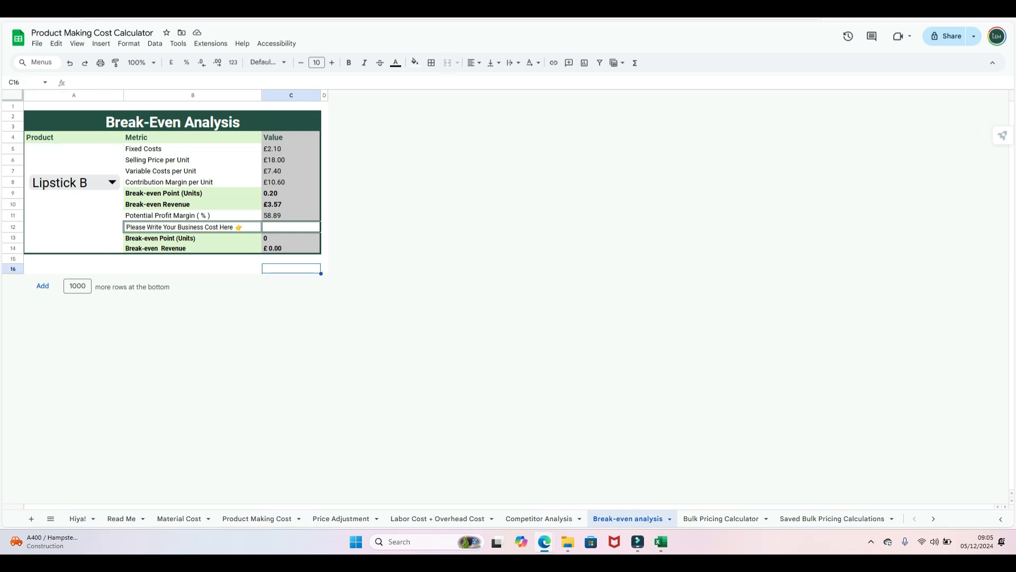
click(257, 518)
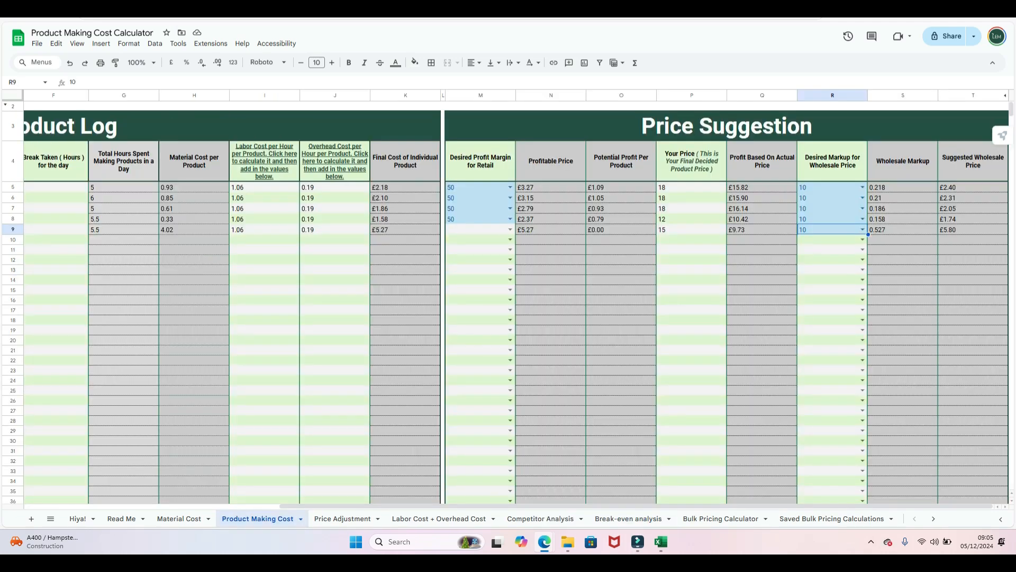
- Choose 50 as row 9's desired retail profit margin in M9, then go back to Break-even analysis
click(510, 230)
click(480, 374)
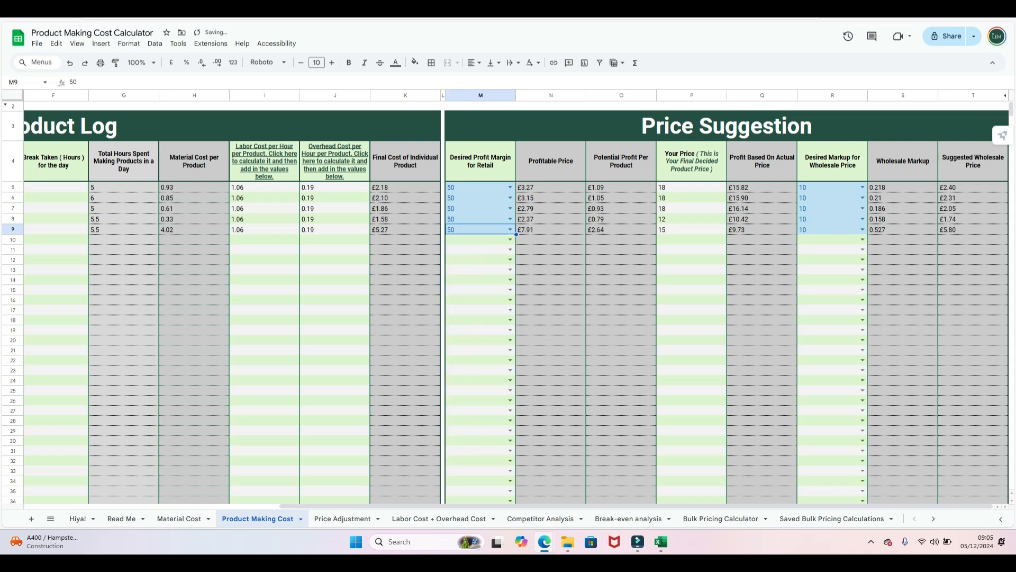
click(405, 198)
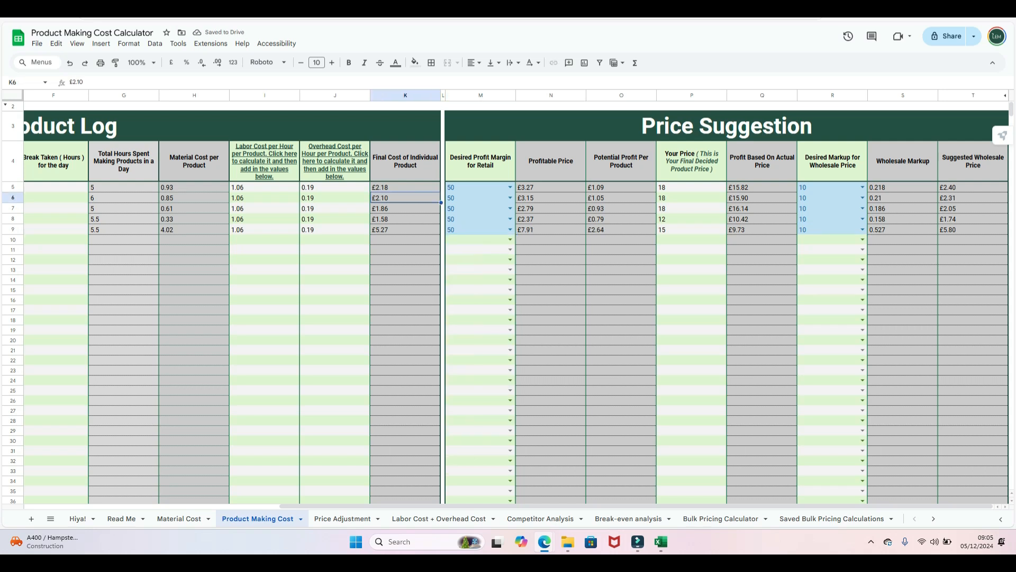
click(335, 310)
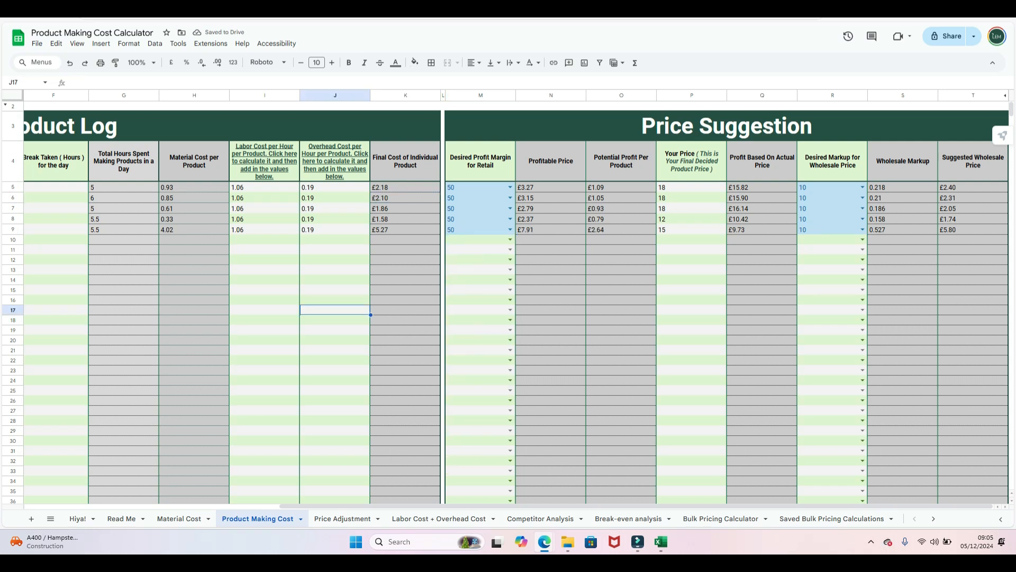
click(628, 518)
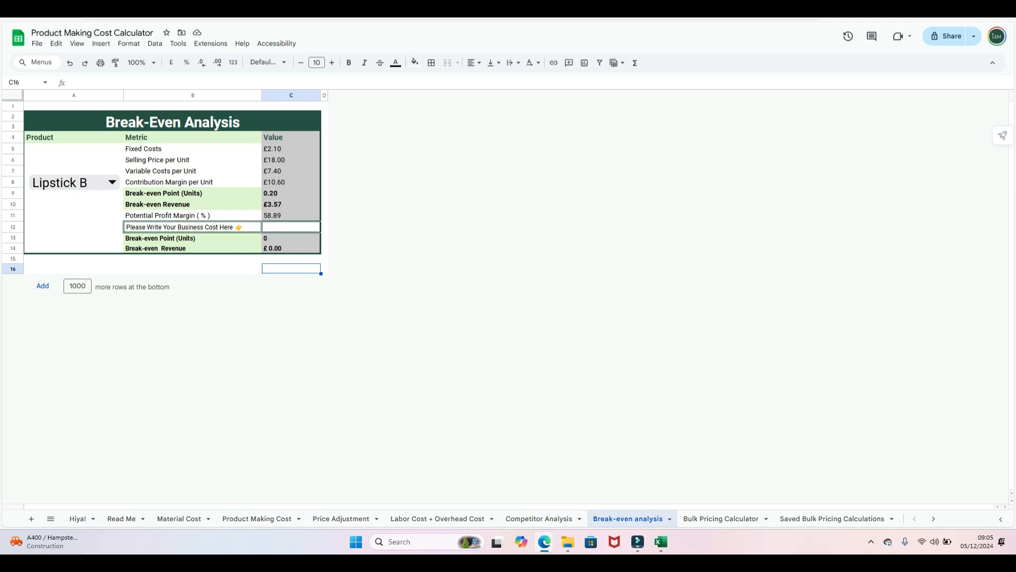
- Enter 550 in C12, giving about 51.89 break-even units and £933.96 revenue
click(324, 268)
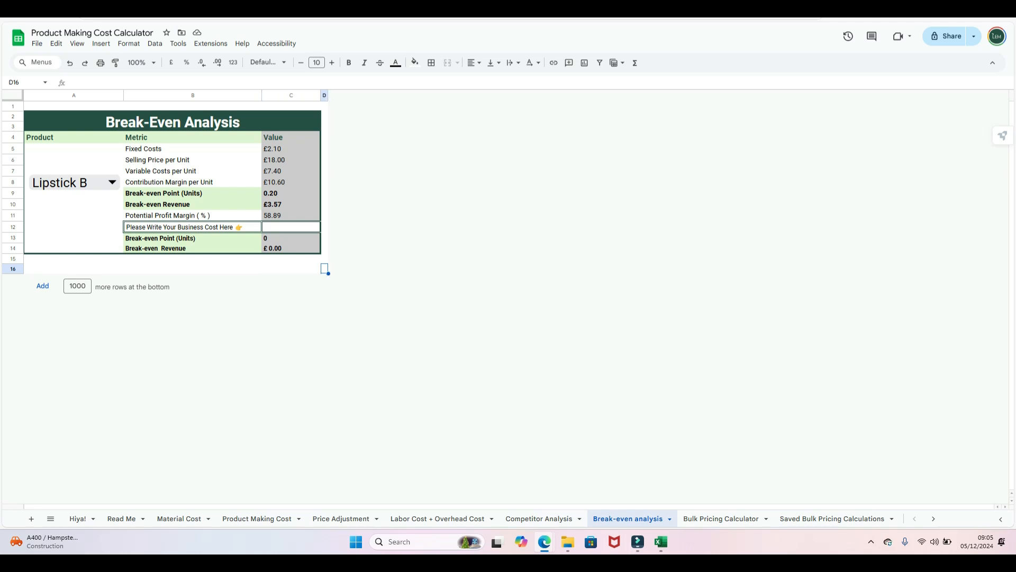
click(291, 227)
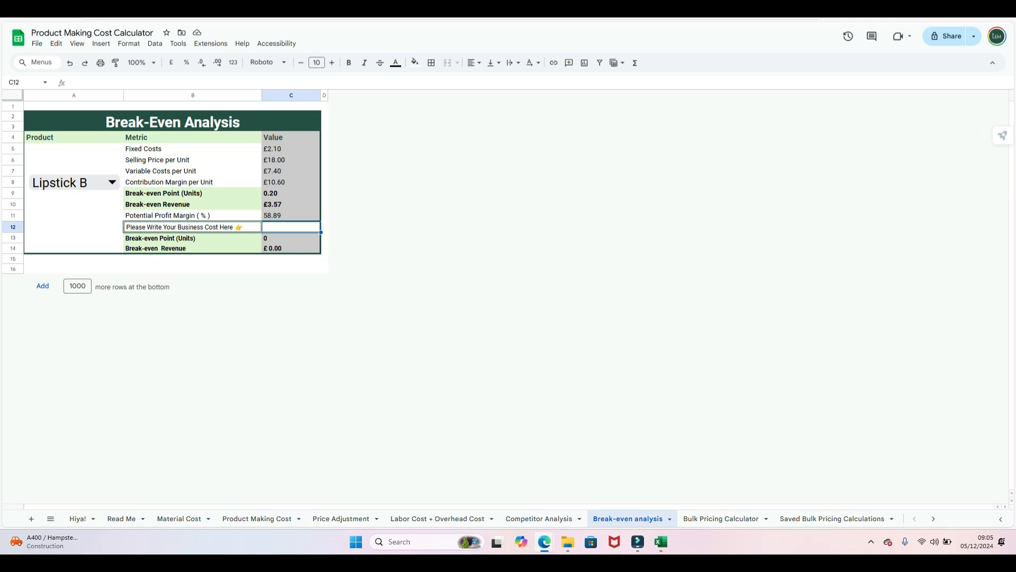
text(550)
click(324, 269)
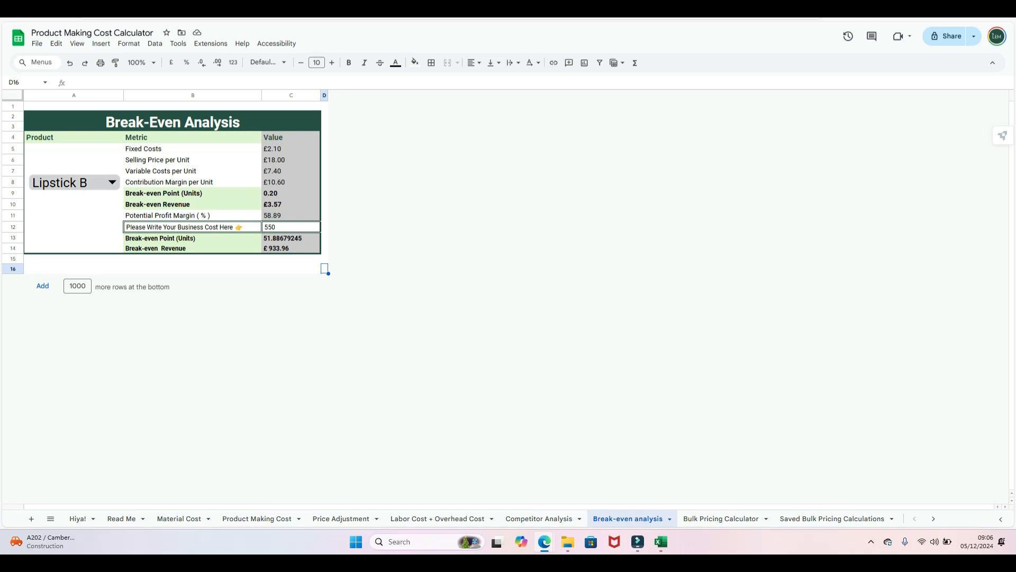
click(74, 182)
click(193, 268)
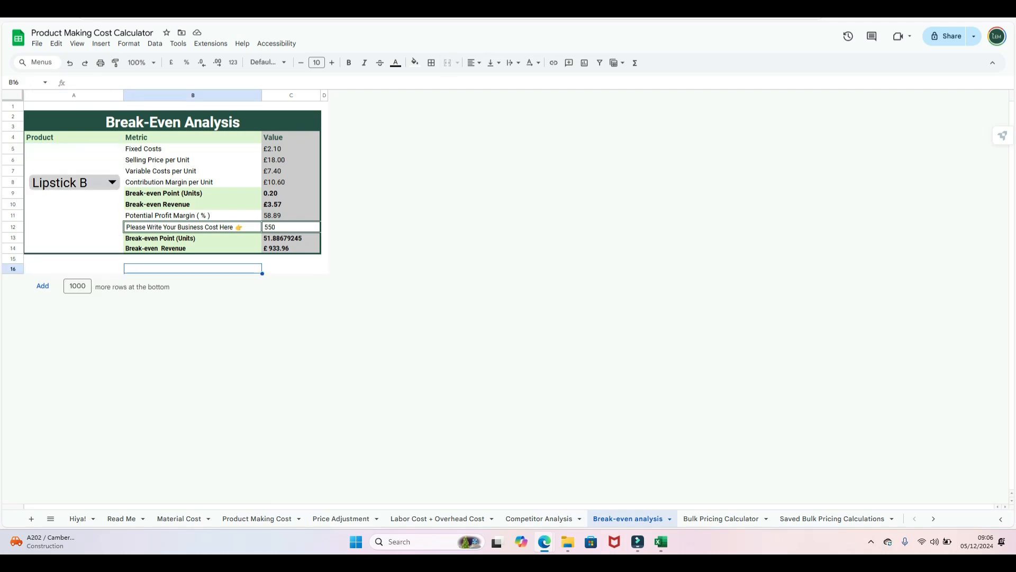
- Preview Facial Cream's break-even figures, revert to Lipstick B, then go to Bulk Pricing Calculator
click(74, 182)
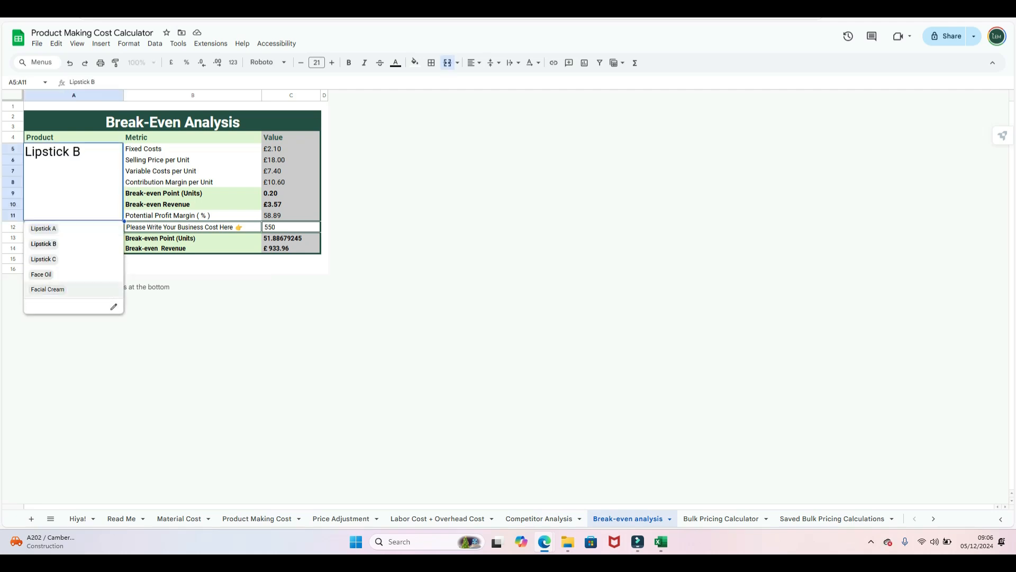
click(53, 288)
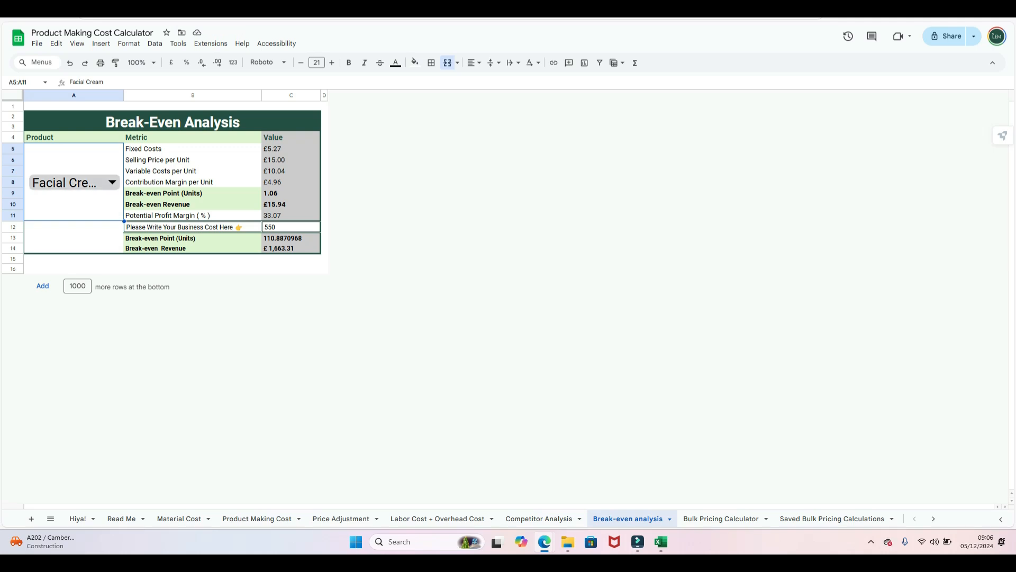
click(112, 182)
click(63, 244)
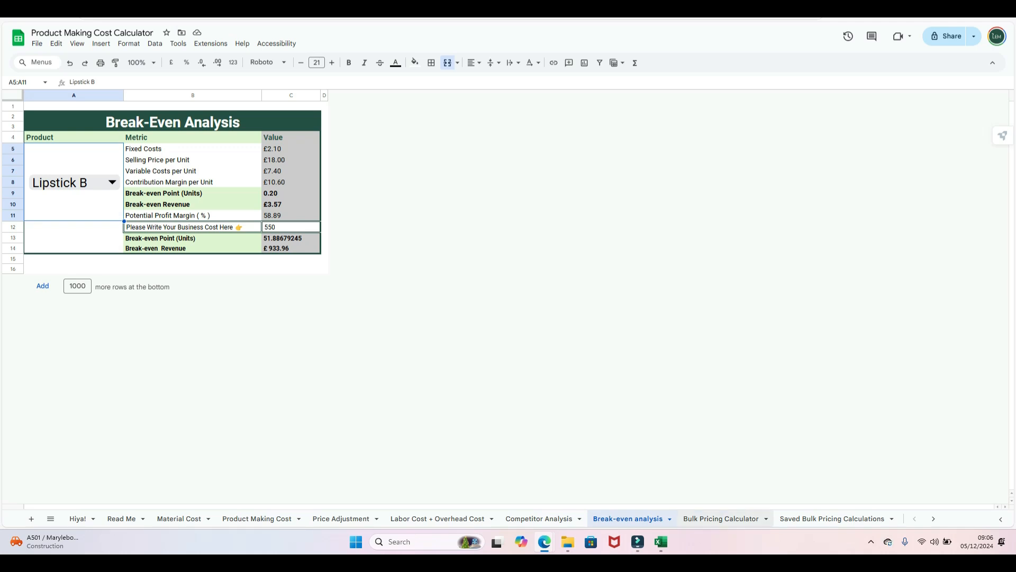
click(721, 518)
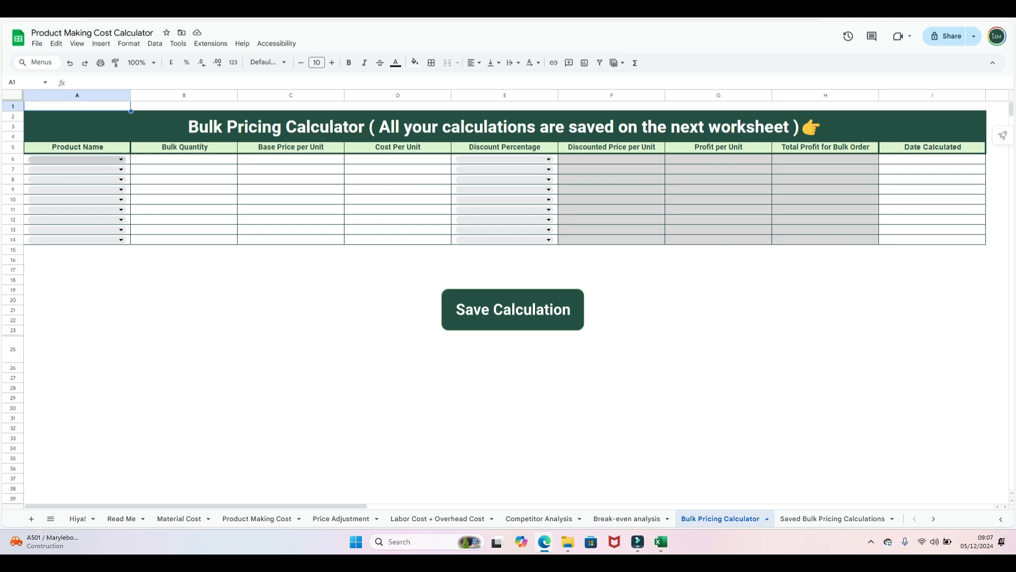
- Choose Lipstick B in A6, pulling its 18 base price and £2.10 unit cost
click(120, 159)
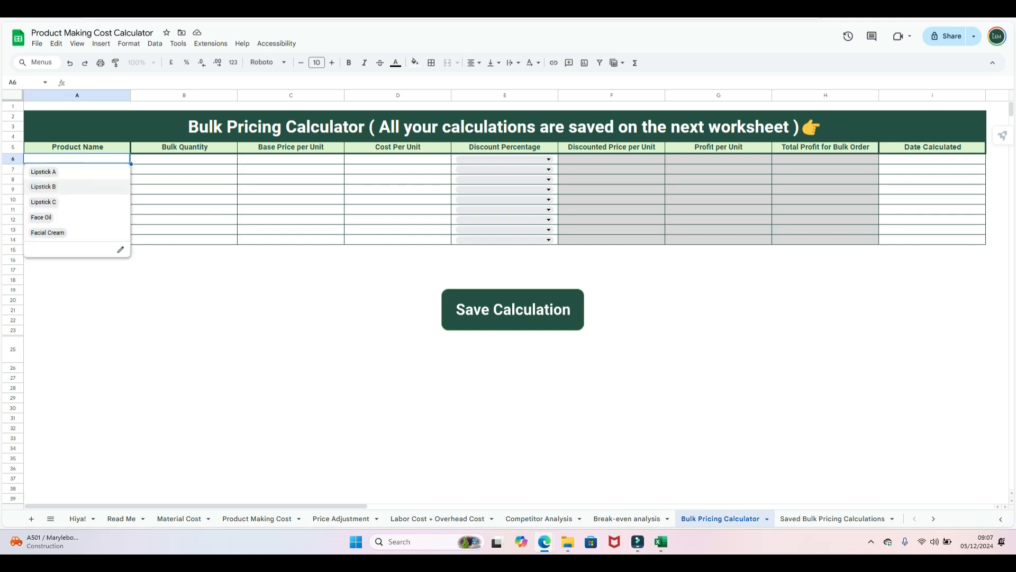
click(59, 187)
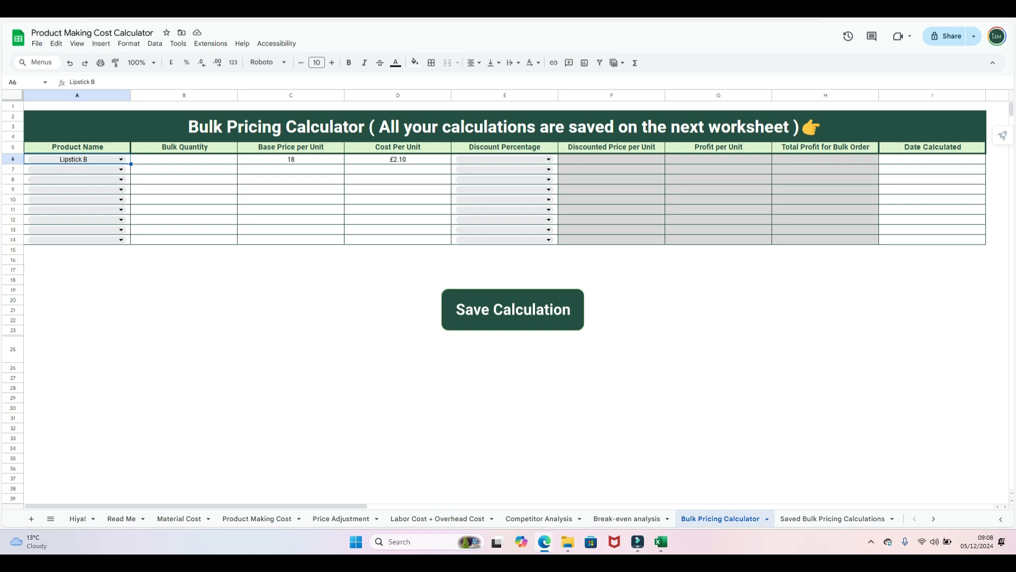
- Enter a bulk quantity of 10 for row 6
click(184, 160)
text(10)
click(184, 290)
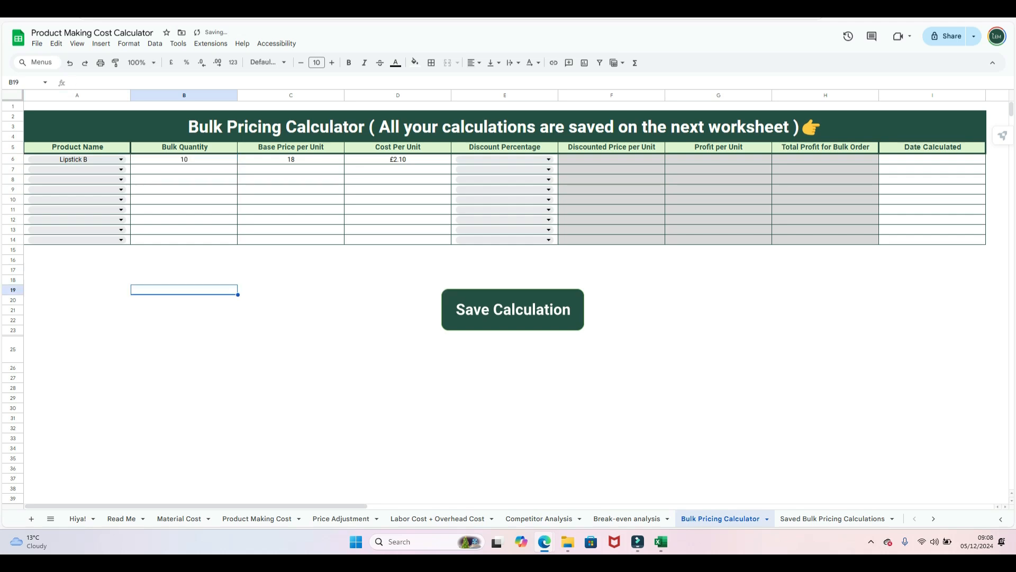
- Set the product in rows 7–10 to Lipstick B
click(120, 169)
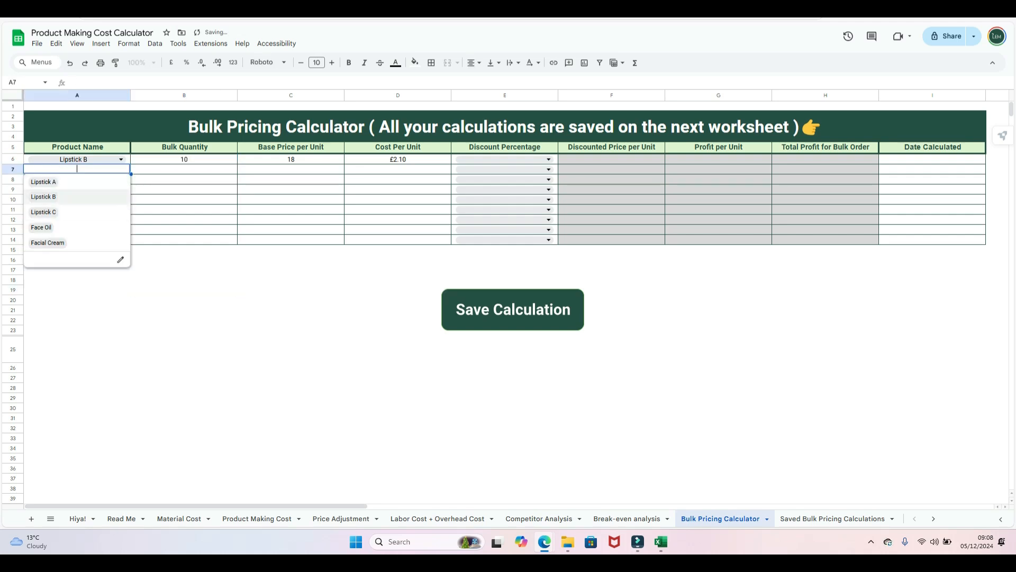
key(Return)
key(Return)
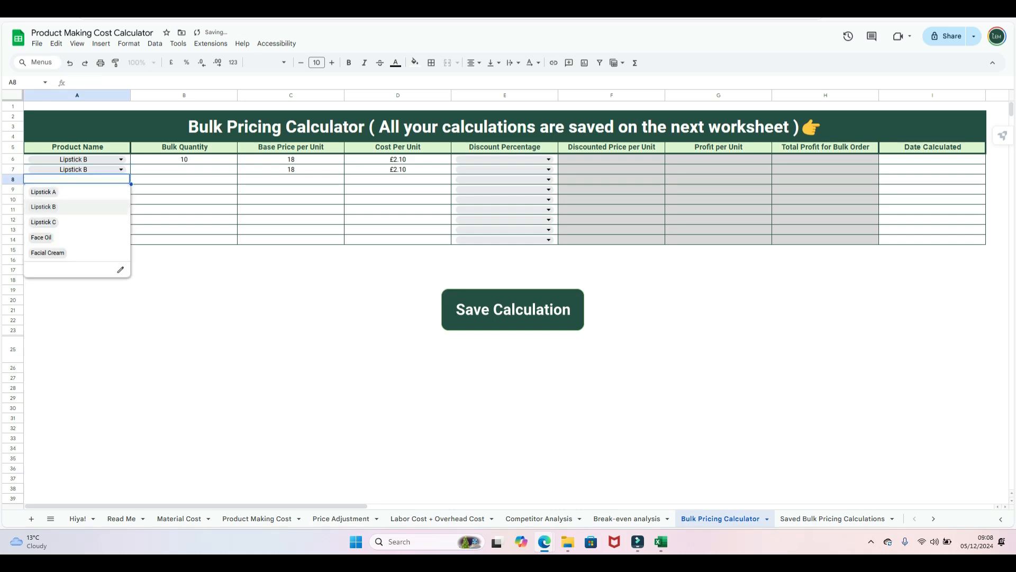
click(78, 207)
click(121, 189)
click(77, 216)
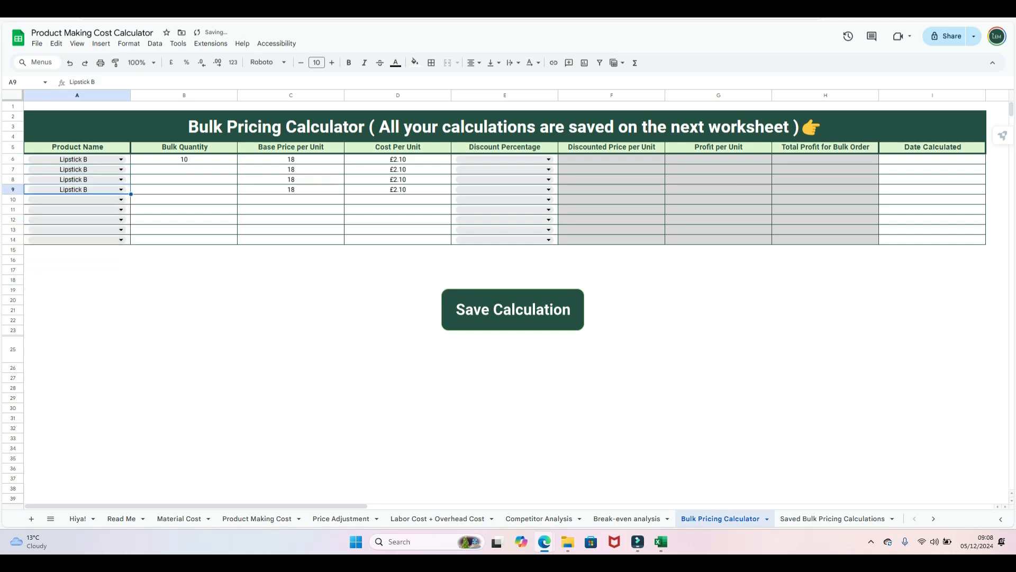
click(121, 200)
click(77, 227)
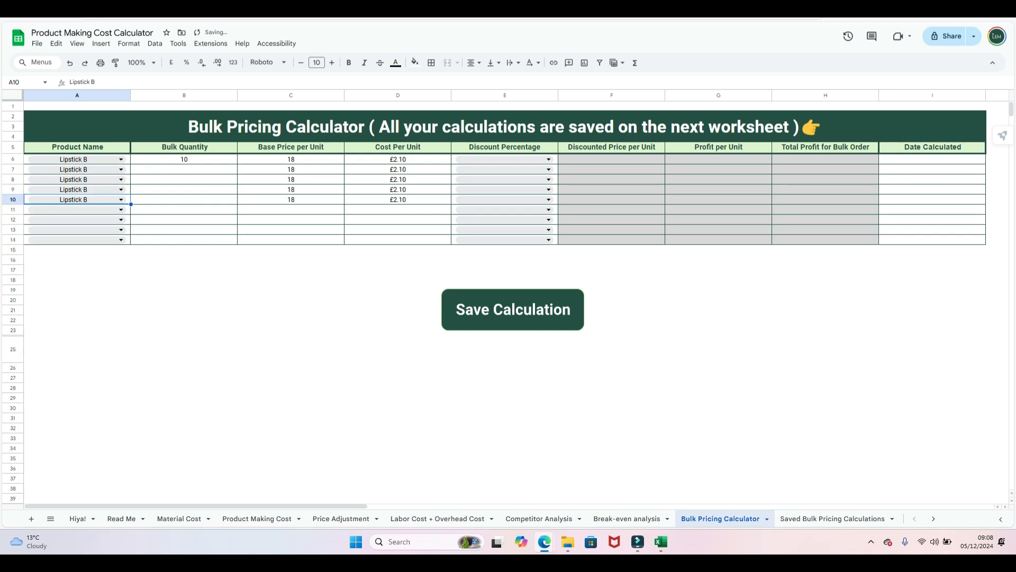
- Enter bulk quantities 20, 30, 50 and 100 in B7–B10
click(184, 169)
text(20)
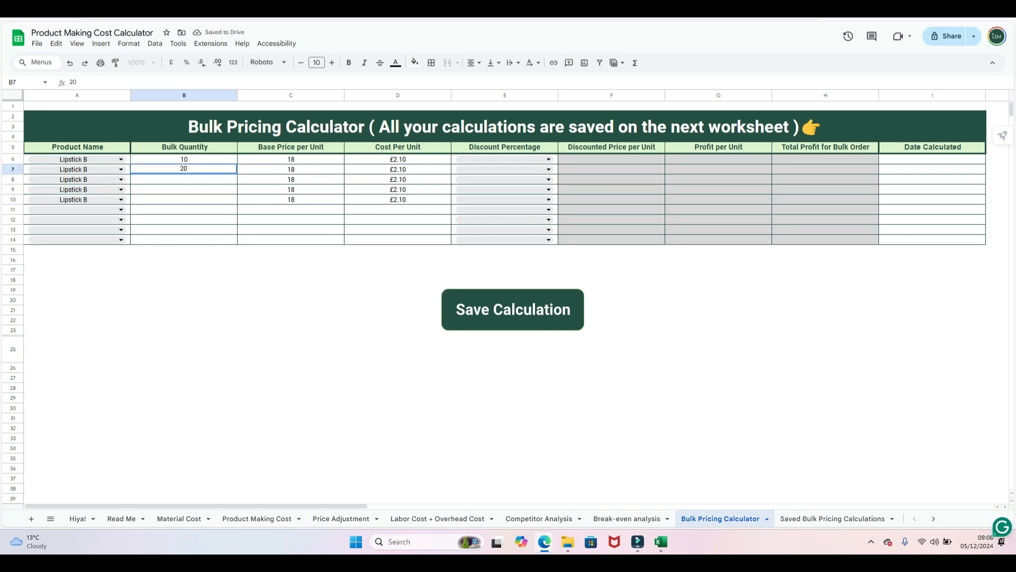
key(Return)
text(30)
key(Return)
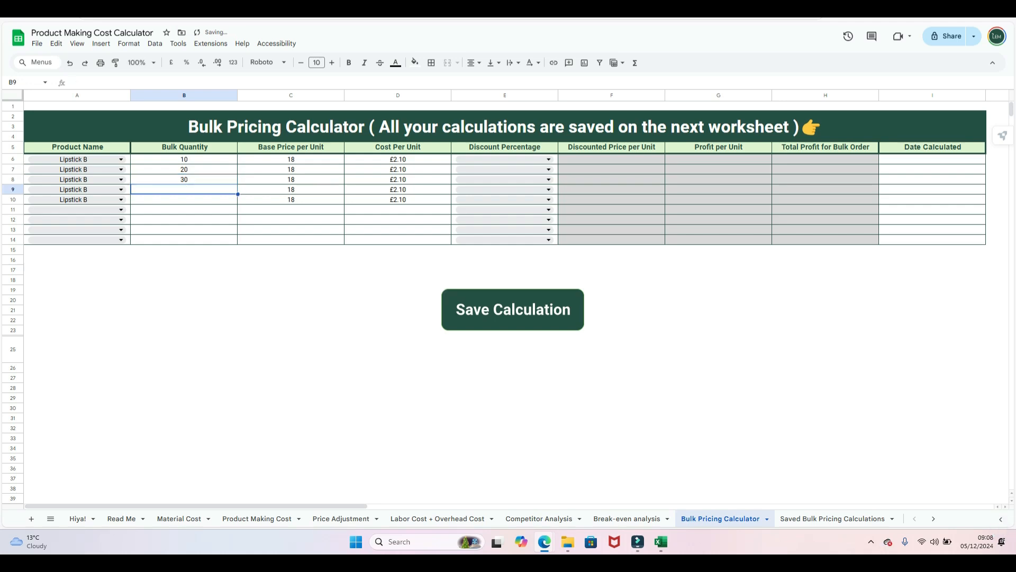
text(50)
key(Return)
text(100)
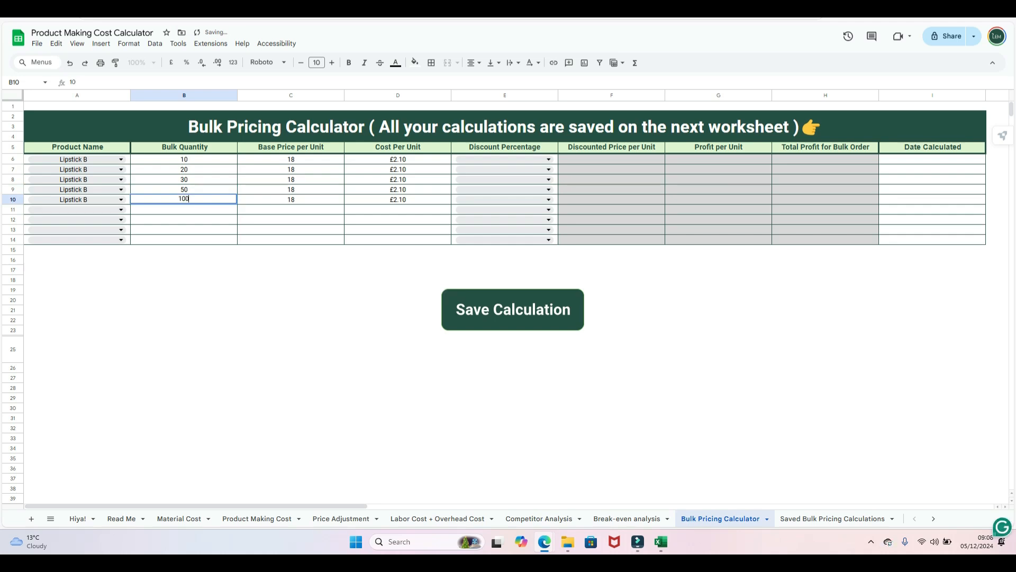
click(185, 330)
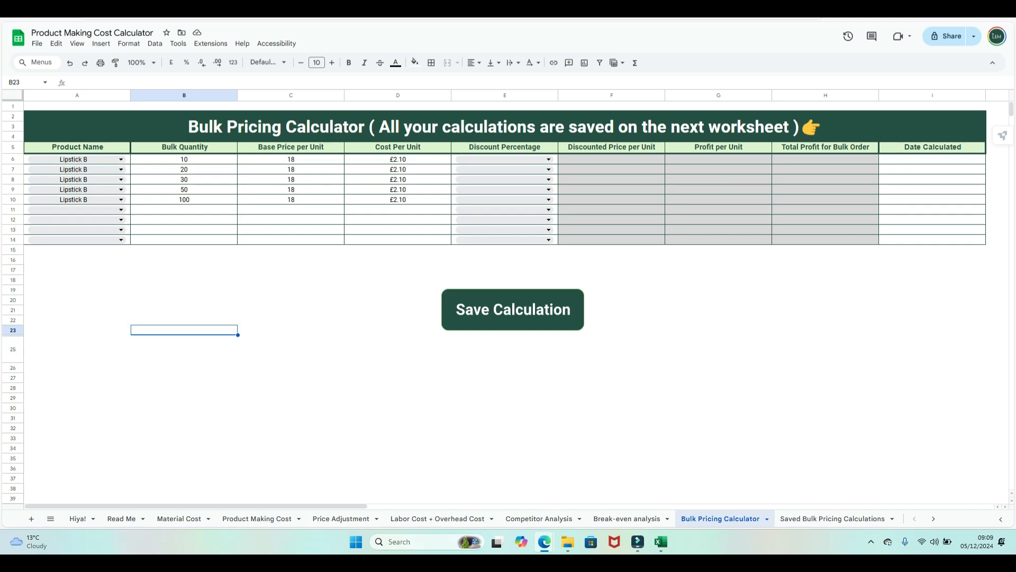
click(258, 518)
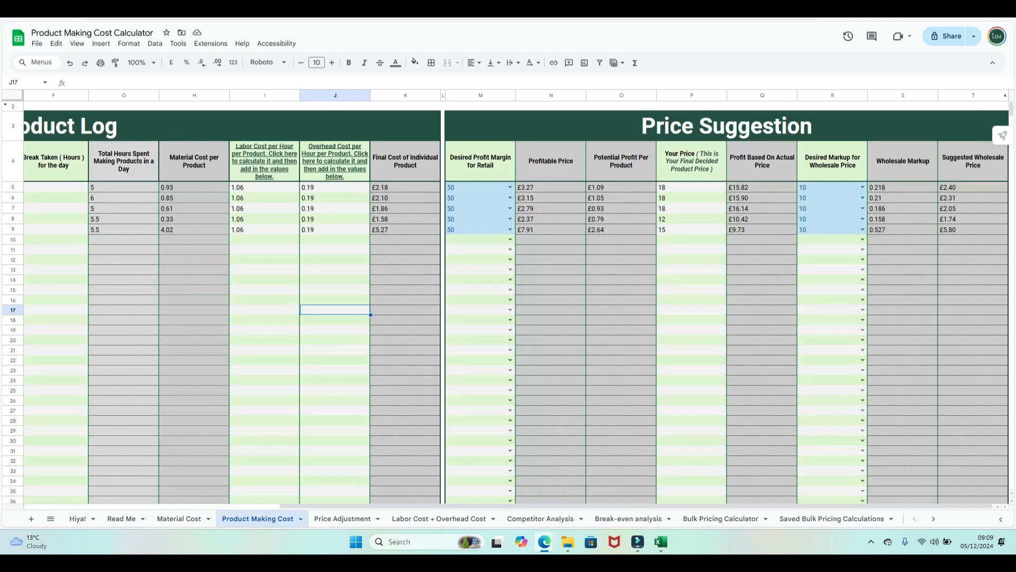
drag(307, 506, 48, 506)
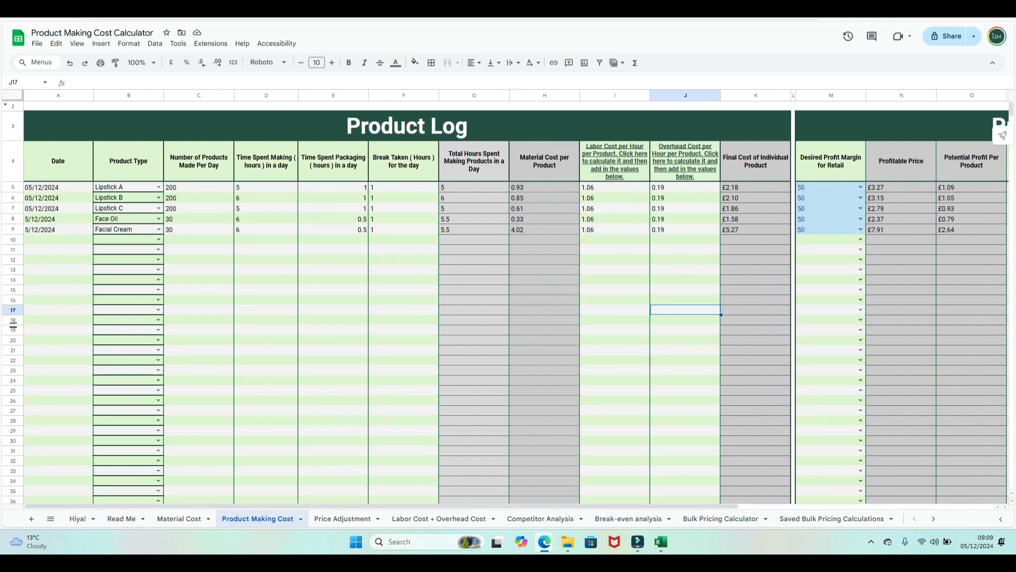
click(13, 197)
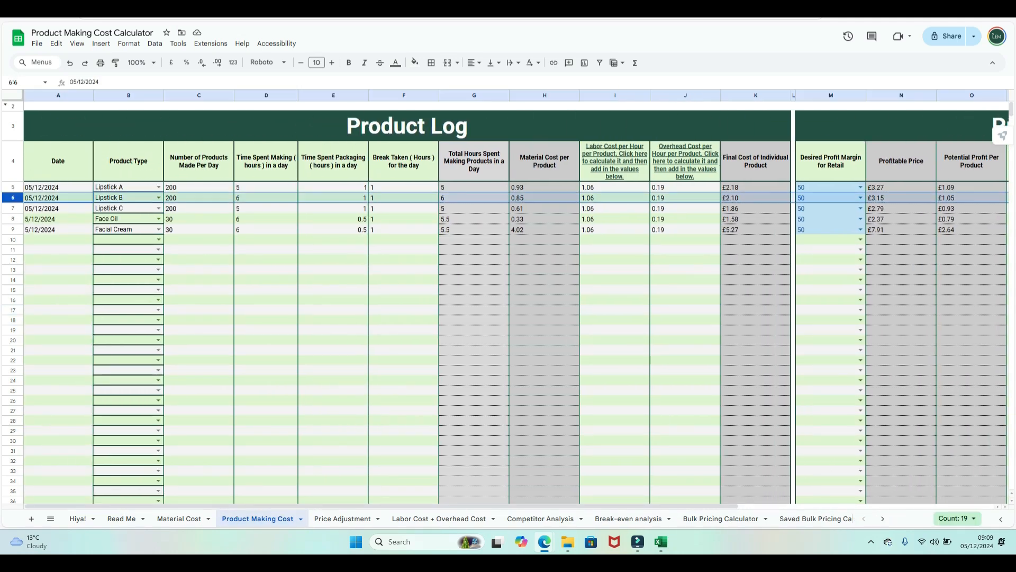
drag(58, 506, 315, 506)
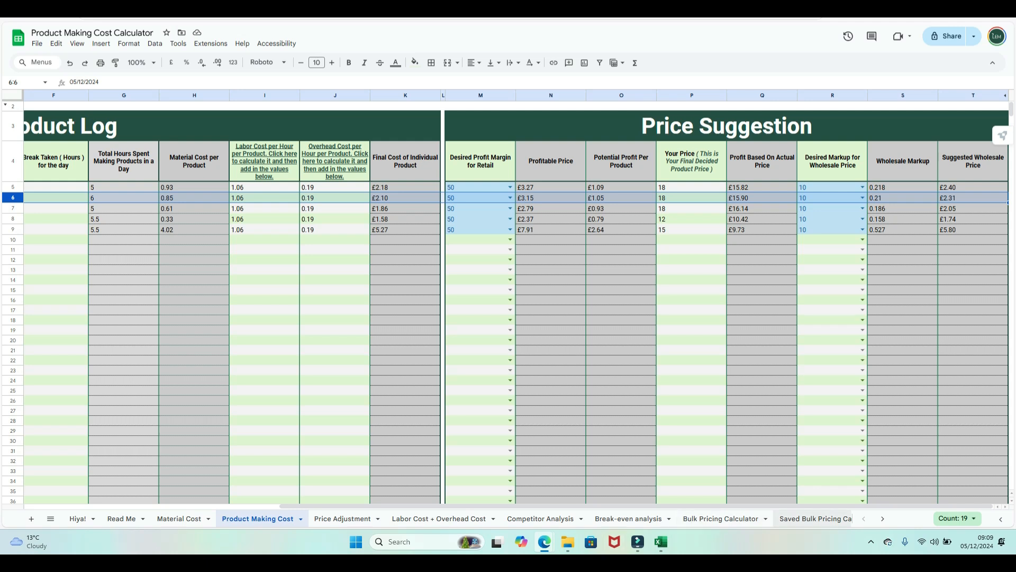
click(721, 518)
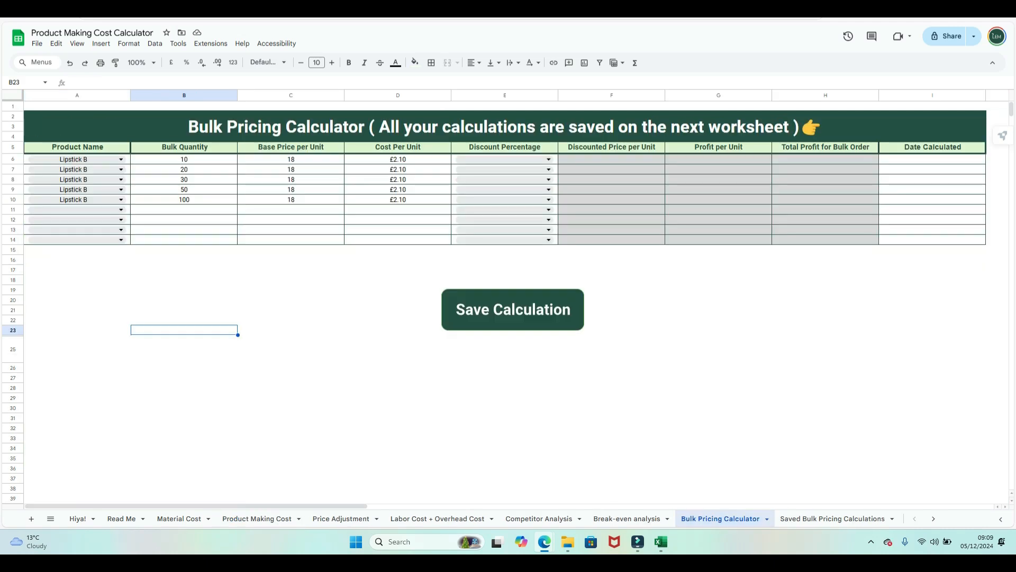
- Try discounts on row 6, ending with 50% applied to the Lipstick B rows
click(549, 159)
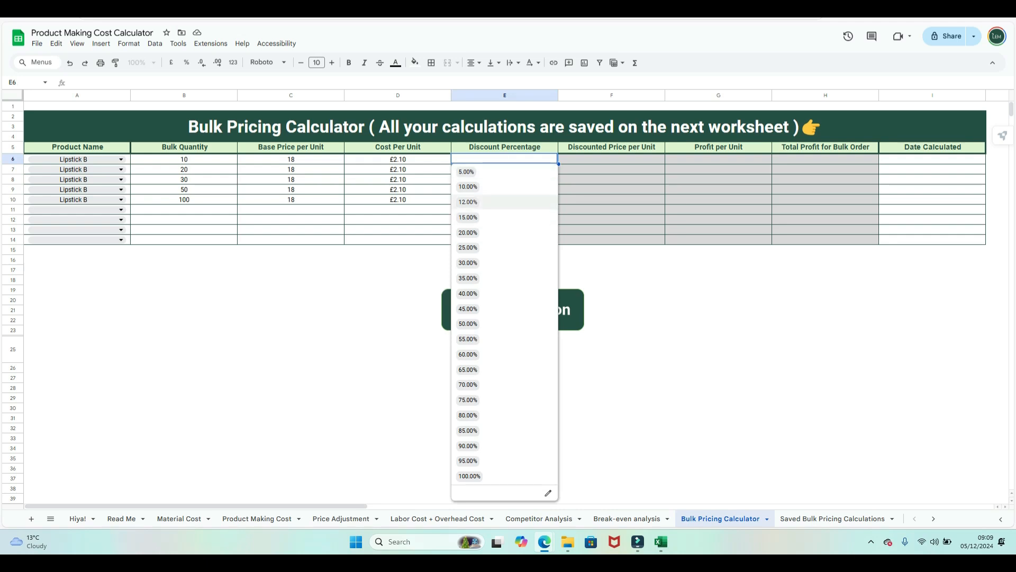
click(504, 187)
click(549, 169)
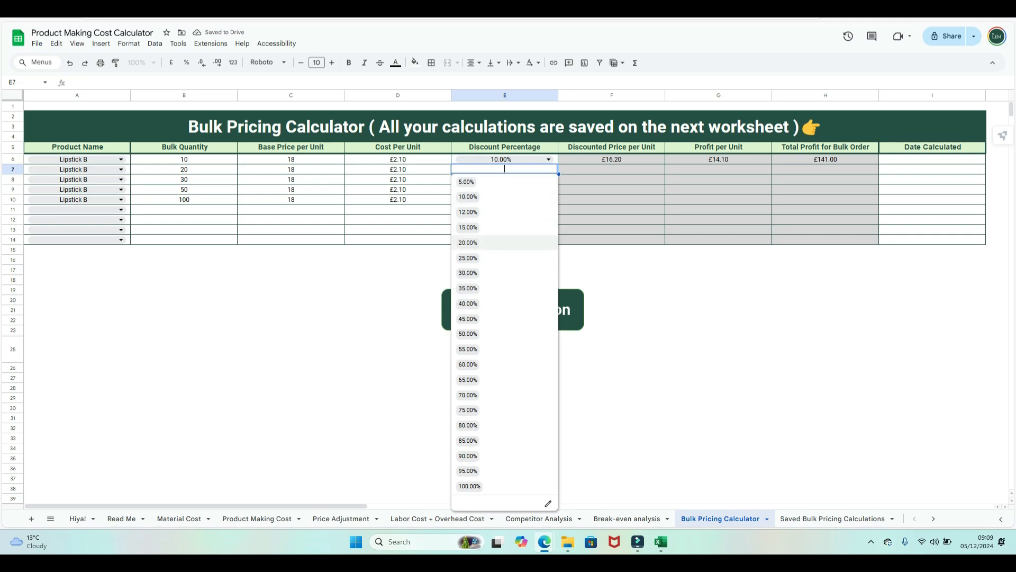
click(719, 350)
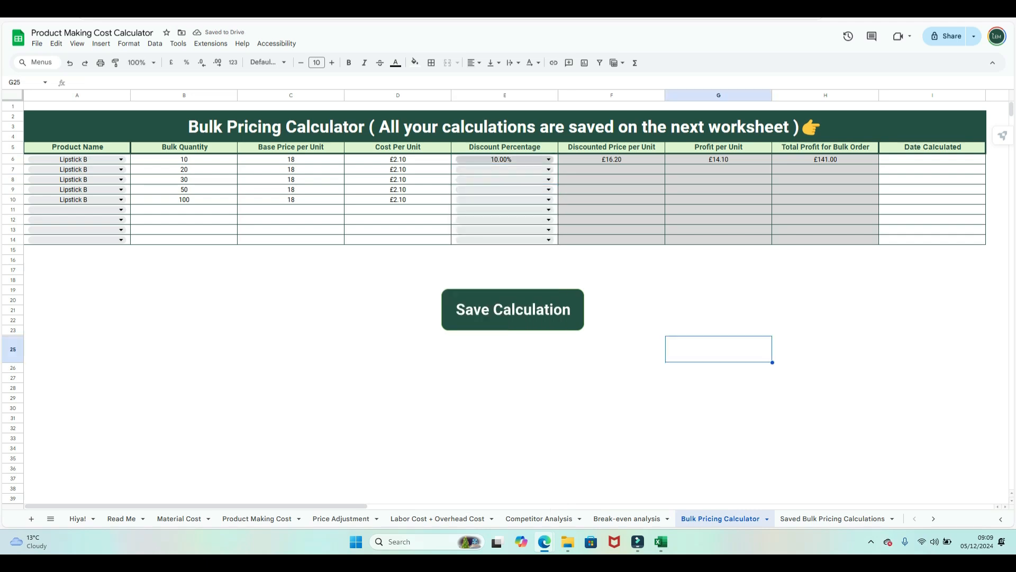
click(548, 159)
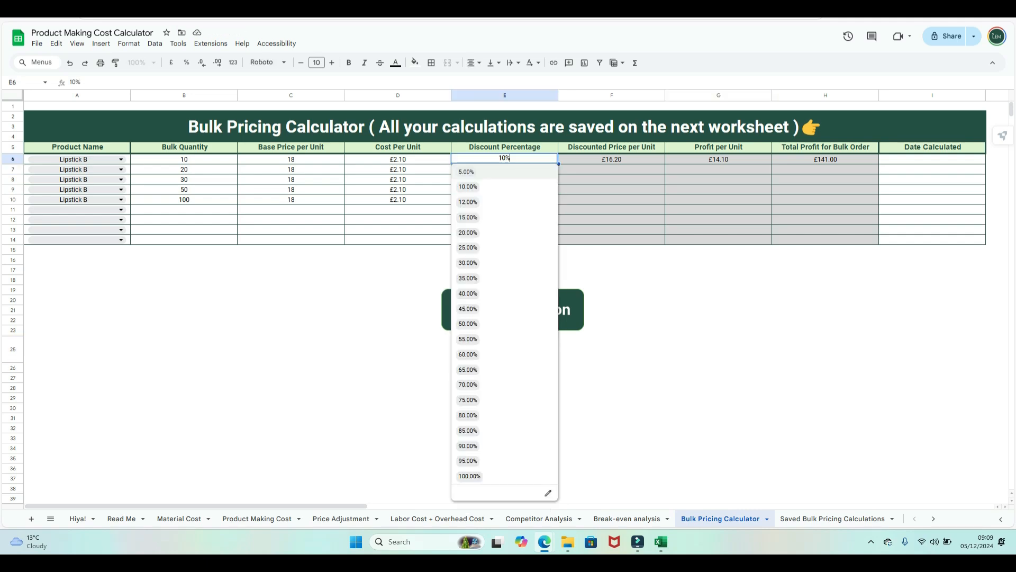
click(503, 323)
click(548, 169)
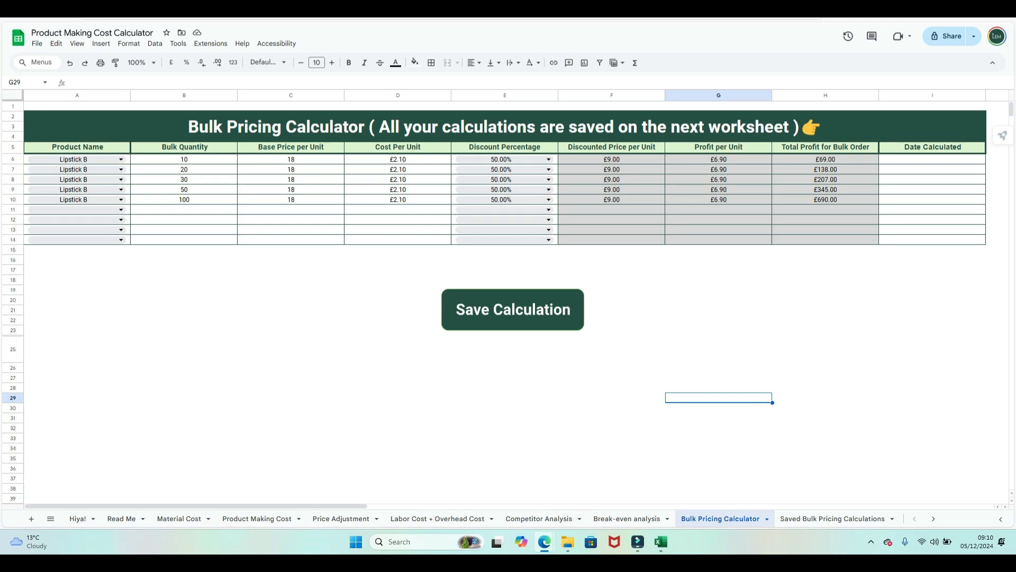
- Inspect the B6 bulk quantity and the F6 discounted price formula
click(184, 160)
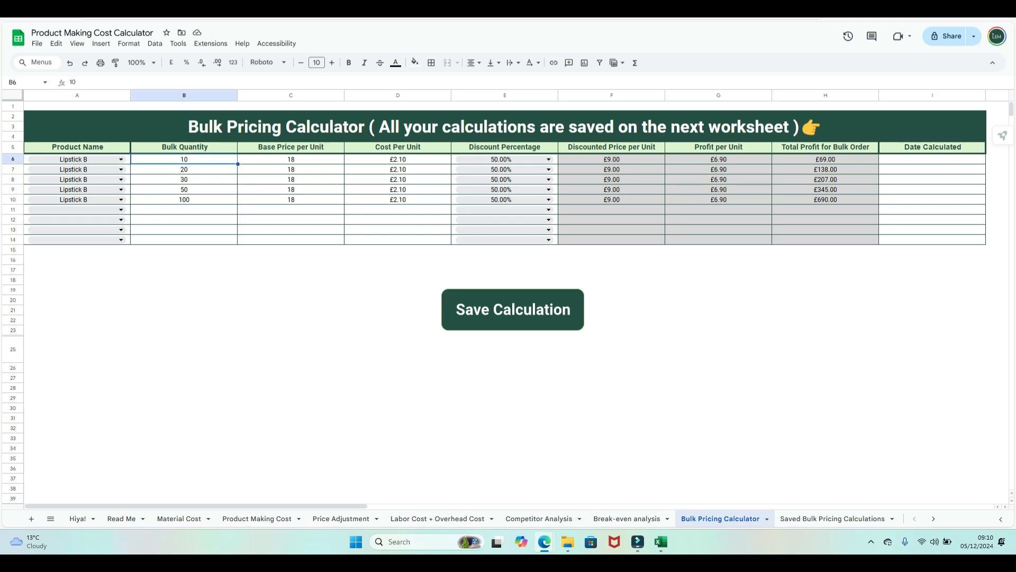
click(611, 159)
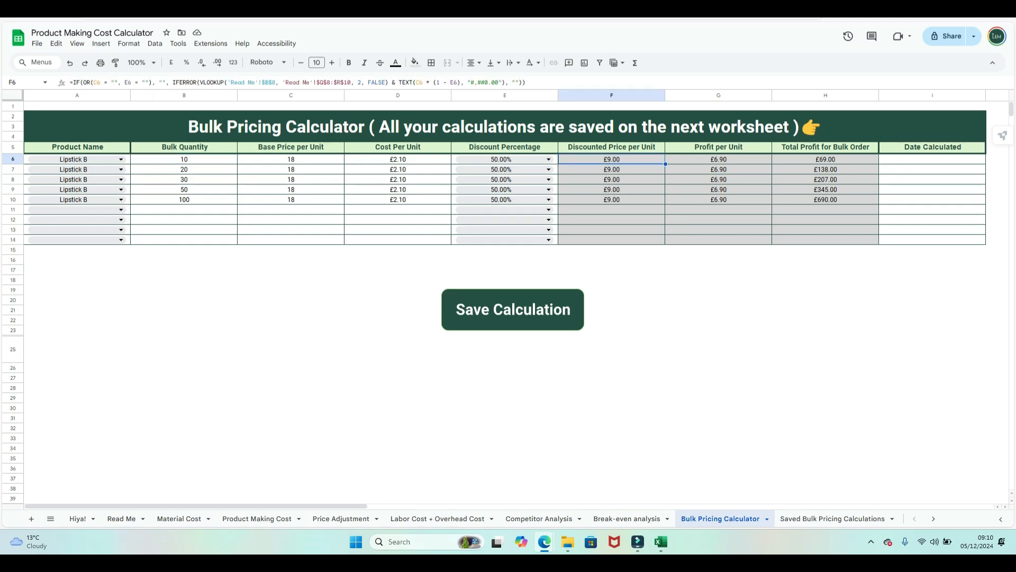
click(718, 349)
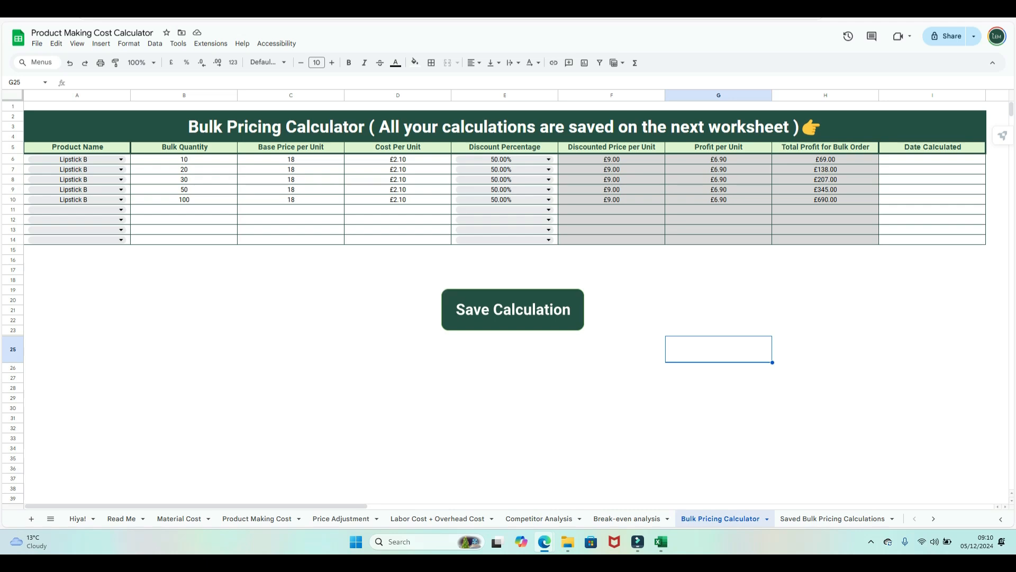
- Change the discounts for rows 6, 7 and 8 to 10%, 15% and 30%
click(505, 159)
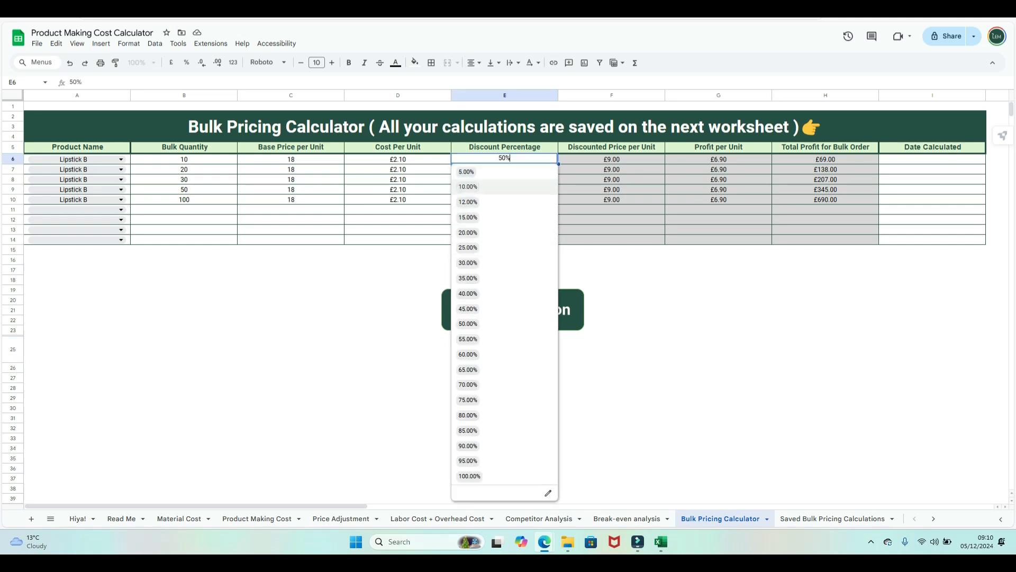
click(502, 188)
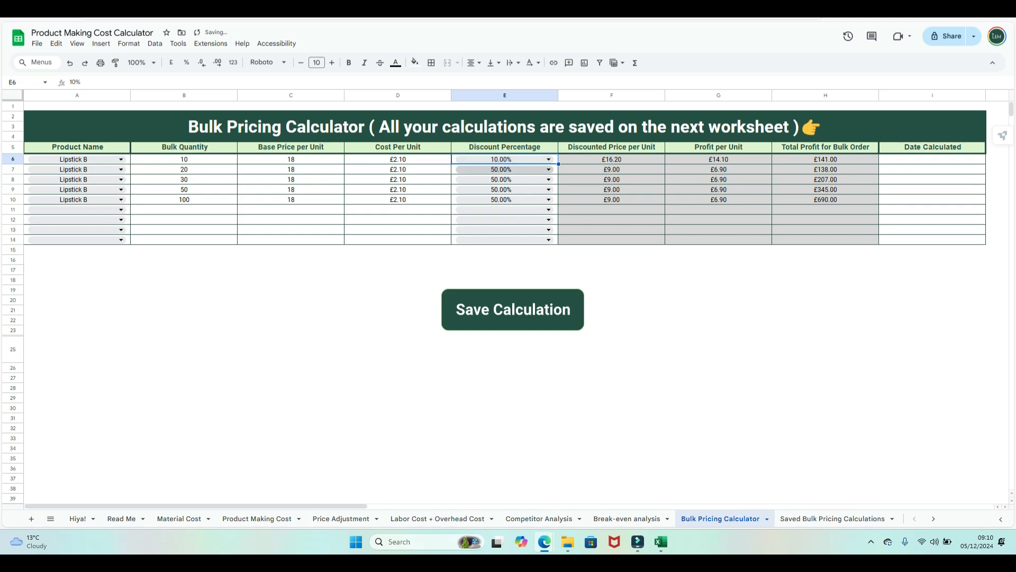
click(505, 170)
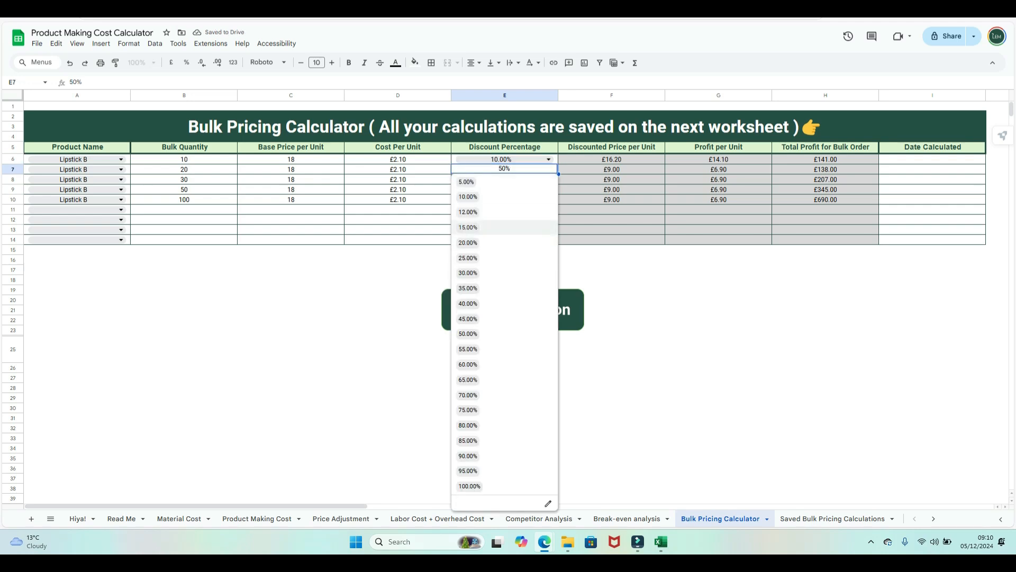
click(502, 227)
click(503, 179)
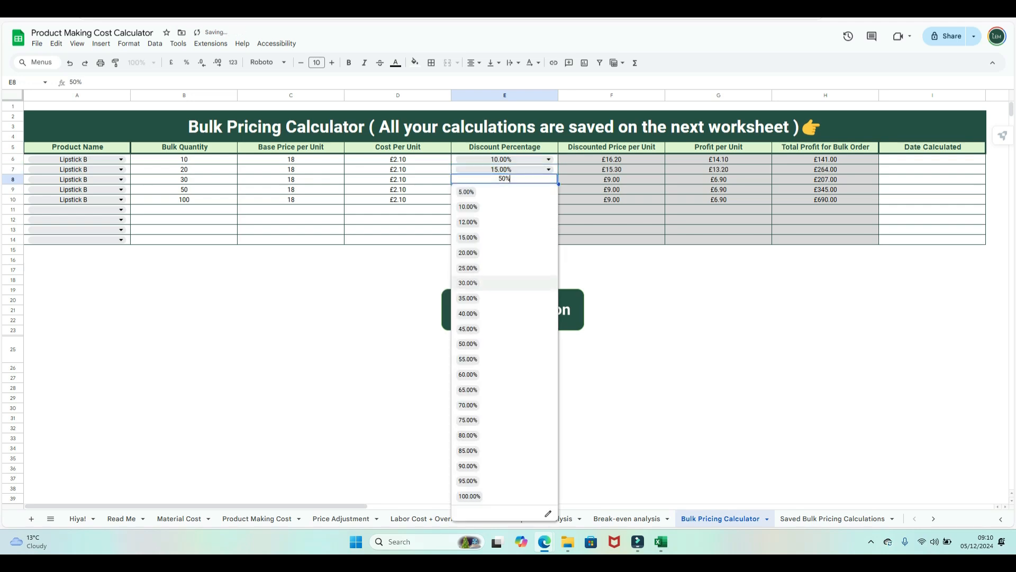
click(503, 283)
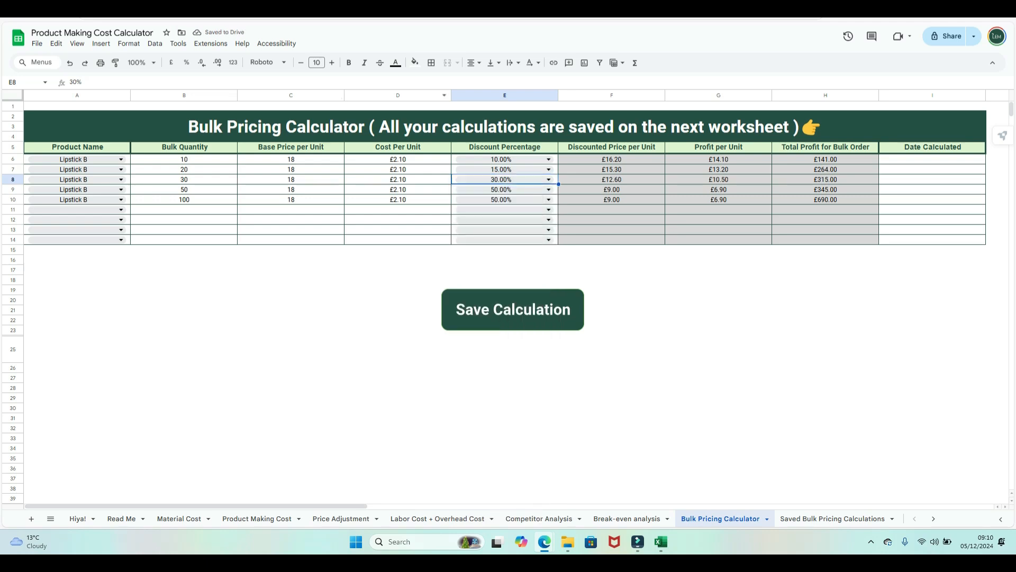
click(611, 280)
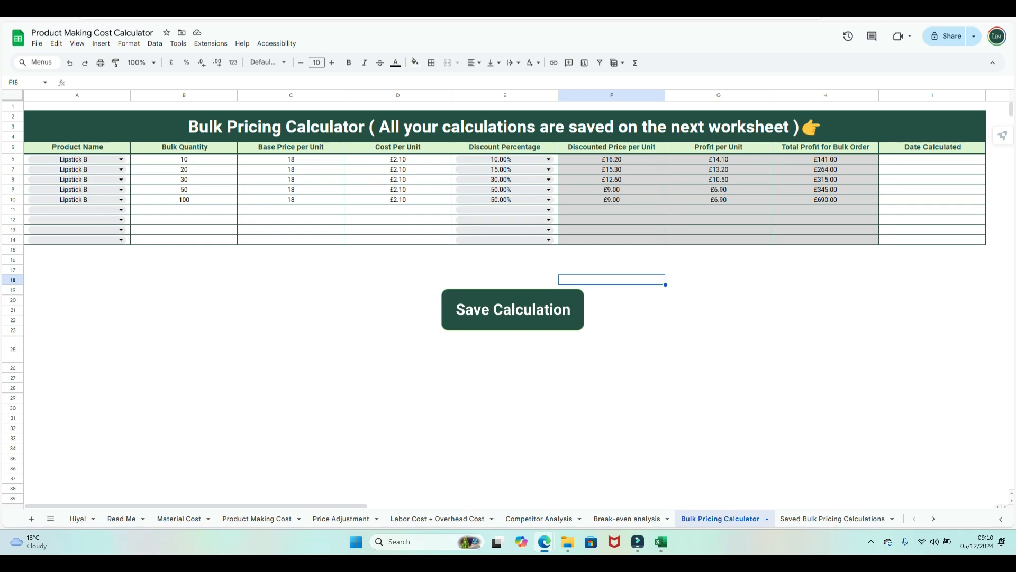
- Pick 5 December 2024 from the date picker for each Date Calculated cell in I6–I10
double_click(932, 159)
click(932, 215)
double_click(932, 170)
click(932, 225)
double_click(932, 180)
click(932, 236)
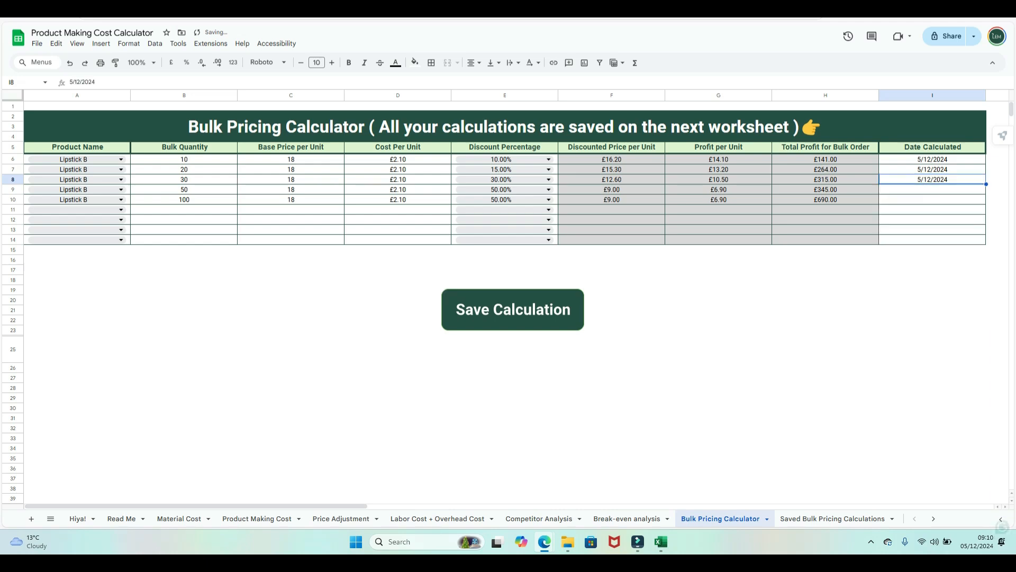
double_click(932, 189)
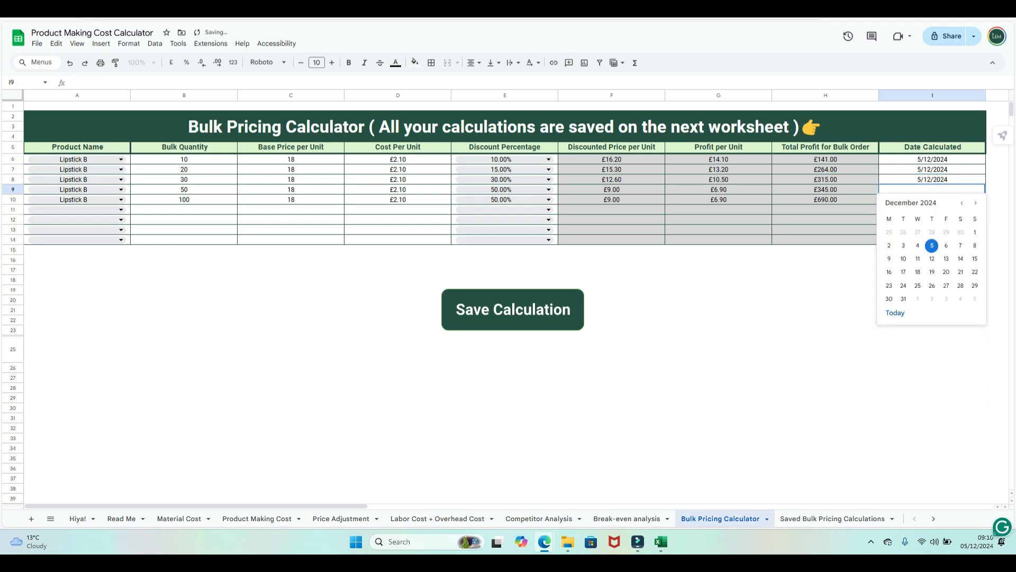
click(932, 245)
double_click(932, 200)
click(932, 256)
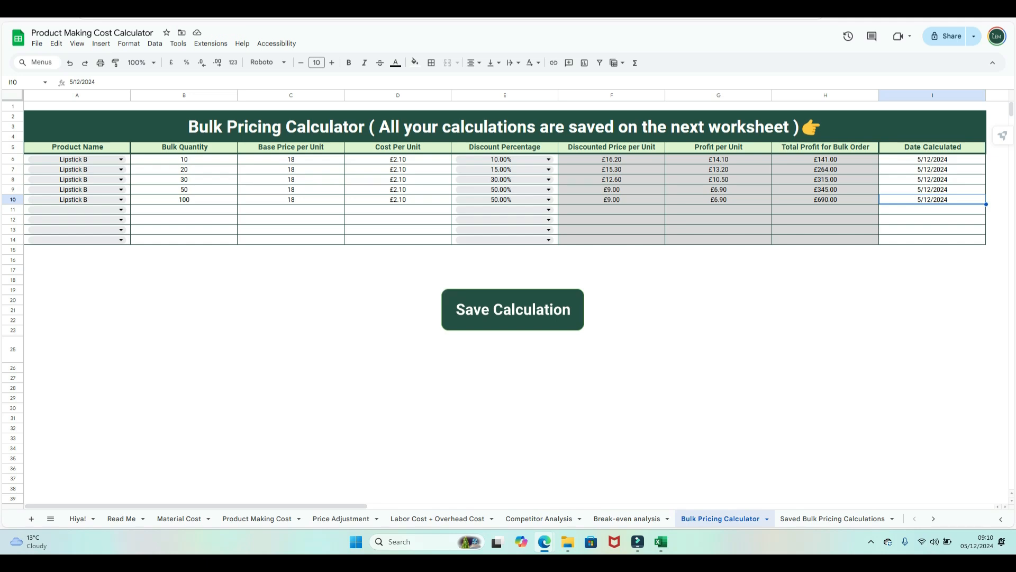
- Save the five Lipstick B bulk calculations, verify them in Saved Bulk Pricing Calculations, then go to Monthly Summary
click(513, 310)
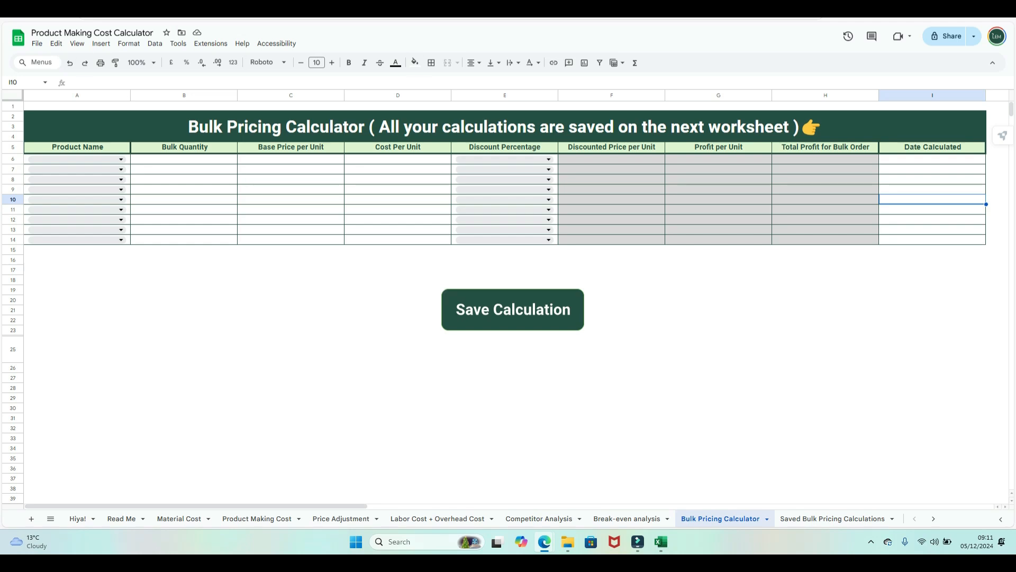
click(832, 518)
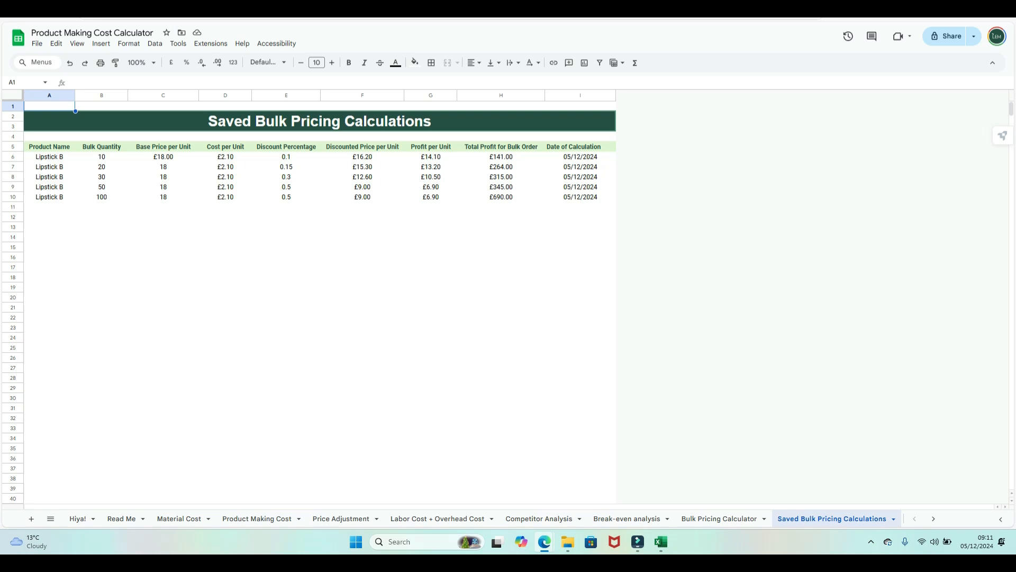
click(933, 518)
click(771, 518)
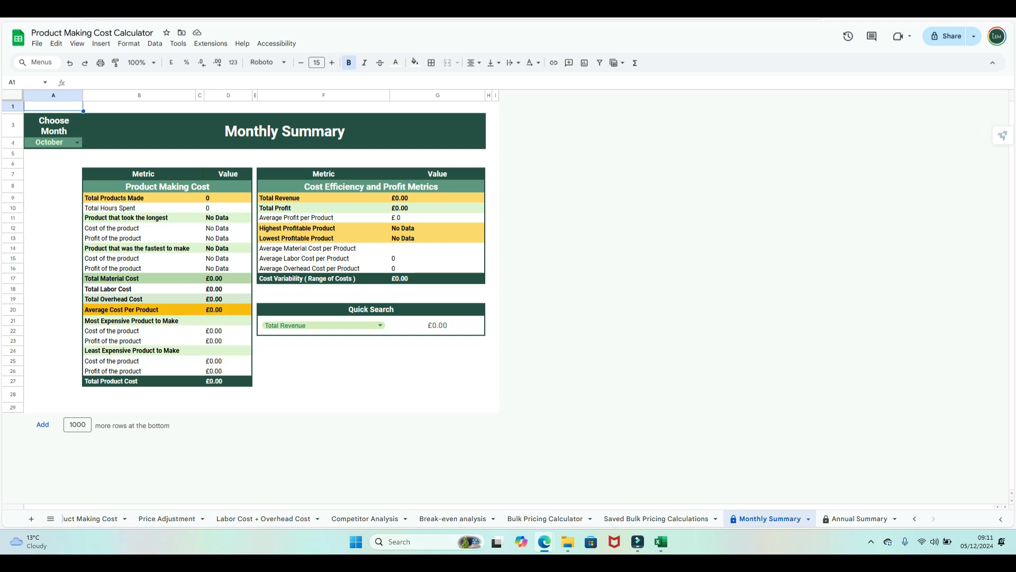
- Change the Monthly Summary month in A4 from October to November, then to December
click(54, 187)
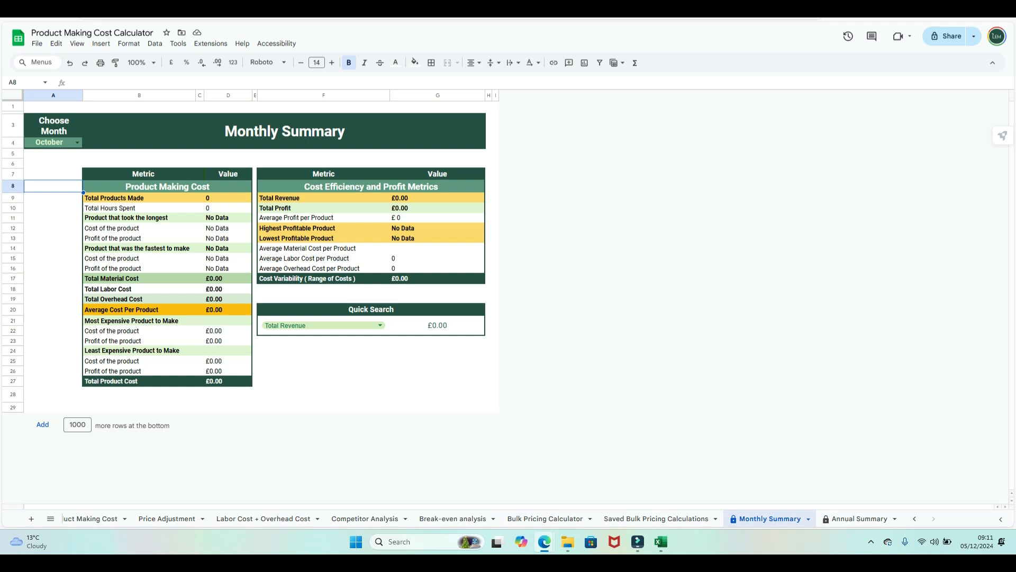
click(77, 142)
click(53, 289)
click(77, 142)
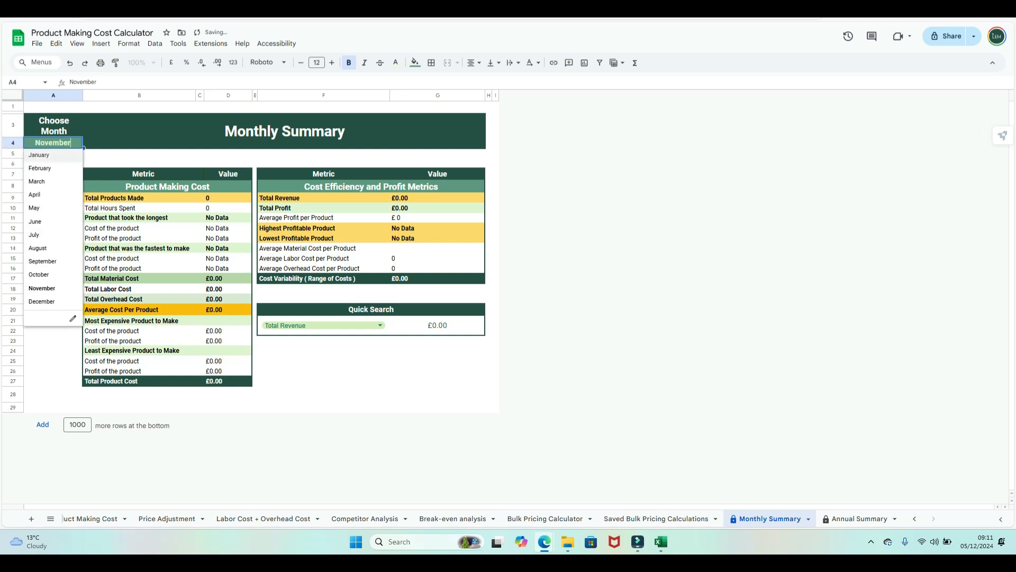
click(53, 301)
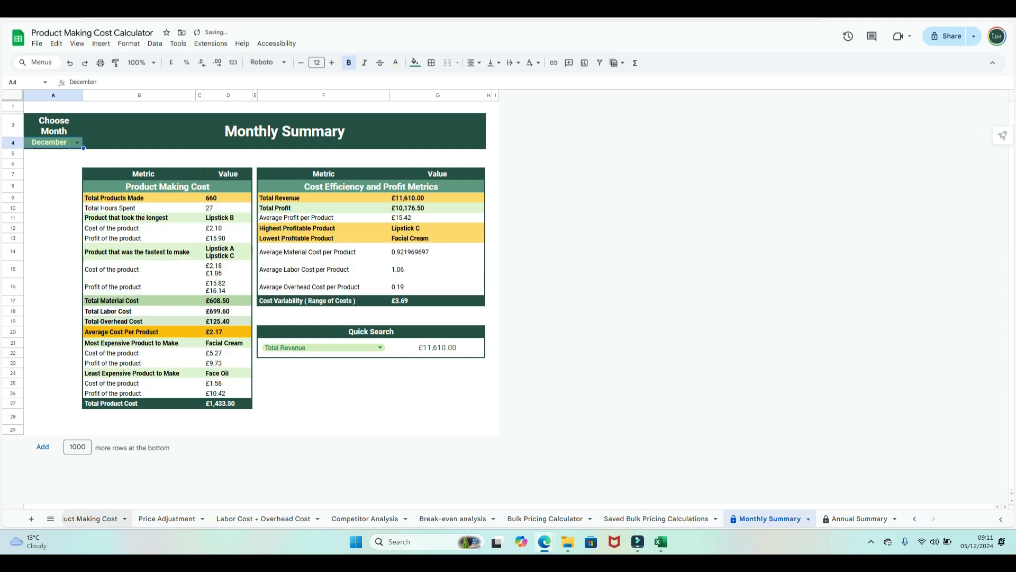
- Check the product log on Product Making Cost, then return to the December Monthly Summary
click(92, 518)
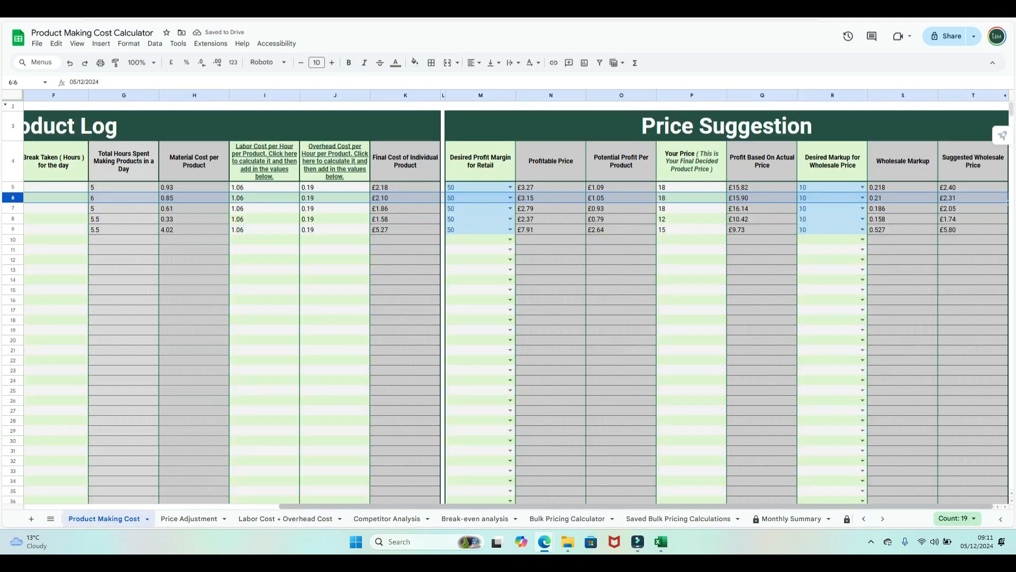
drag(289, 501, 59, 501)
click(58, 506)
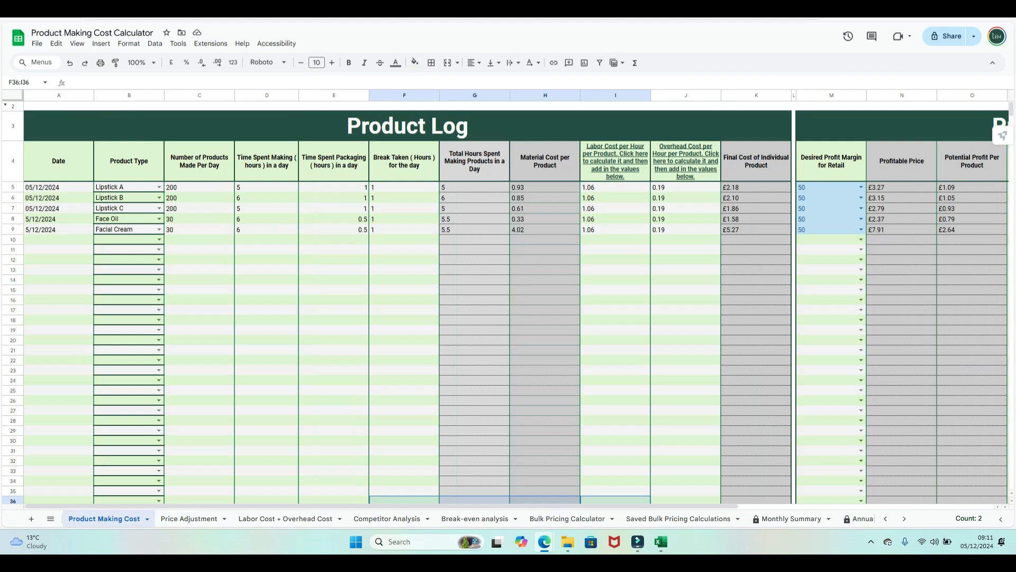
click(788, 518)
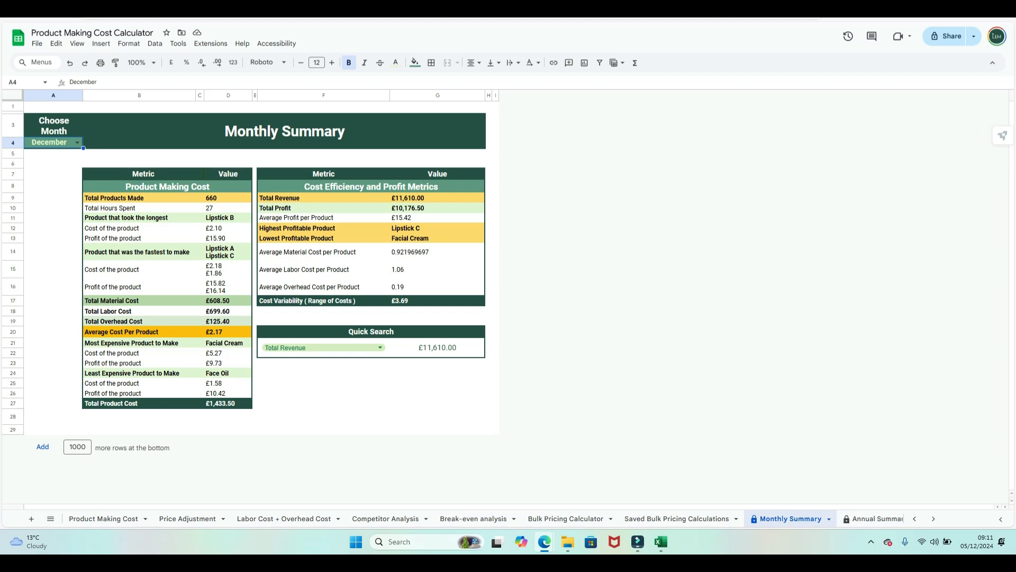
click(323, 416)
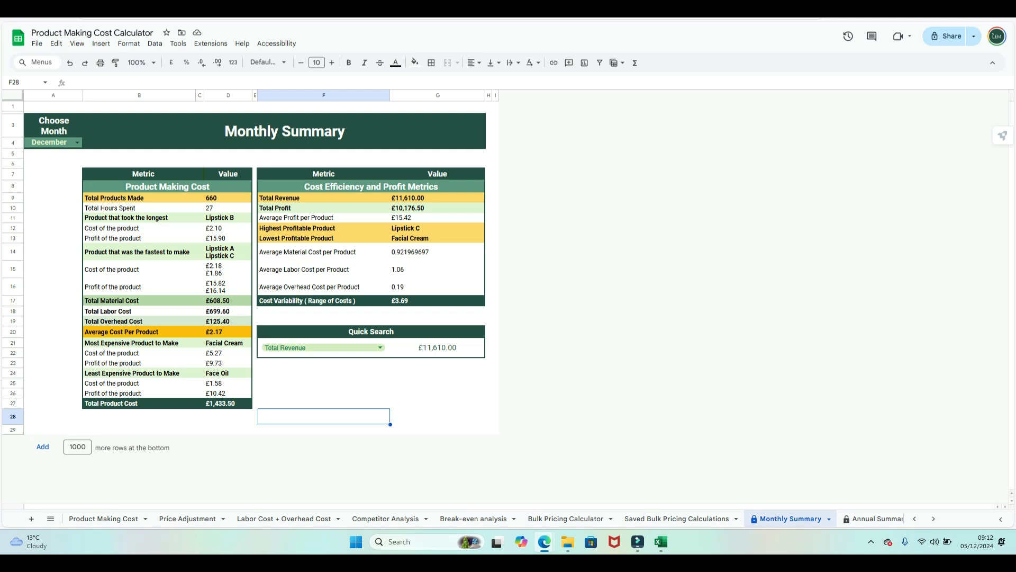
- Change the Monthly Summary Quick Search metric from Total Revenue to Total Products Made
click(438, 383)
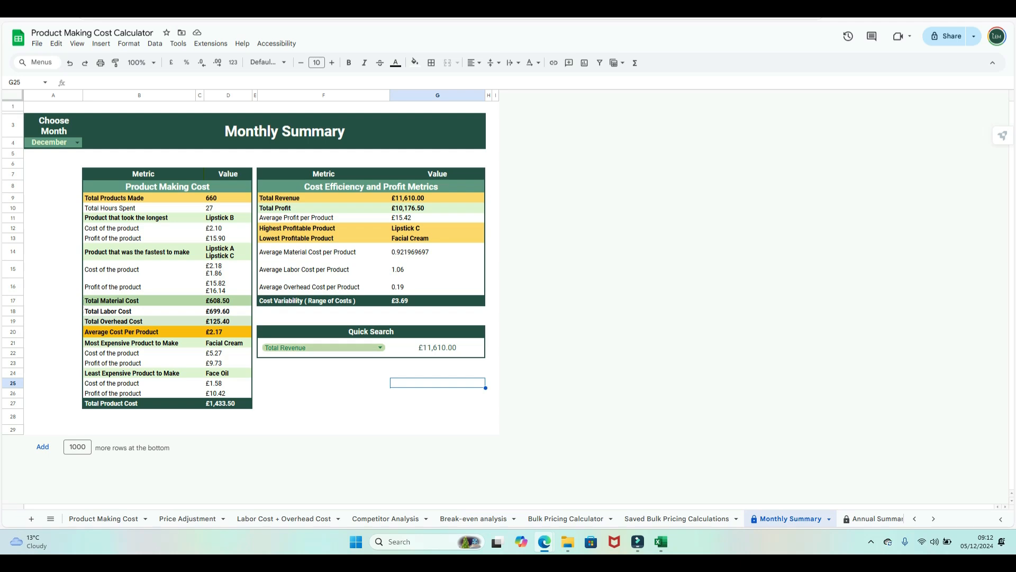
click(380, 348)
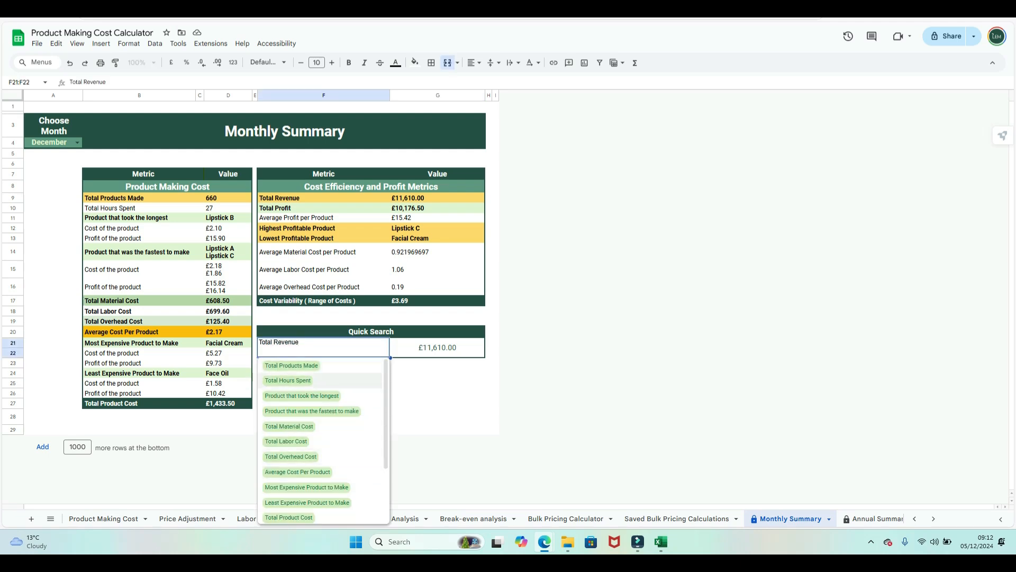
scroll(323, 469, down, 3)
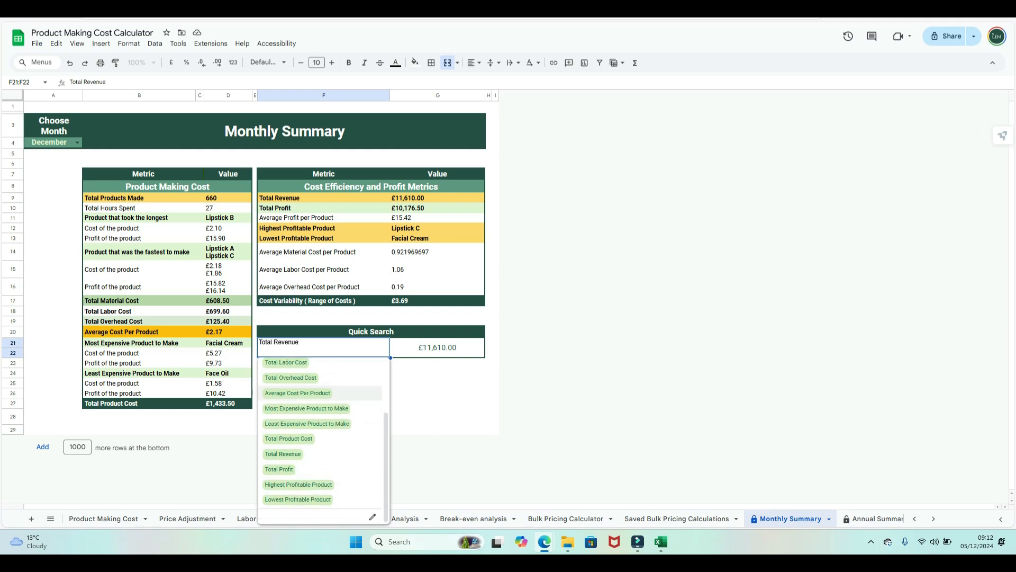
click(317, 454)
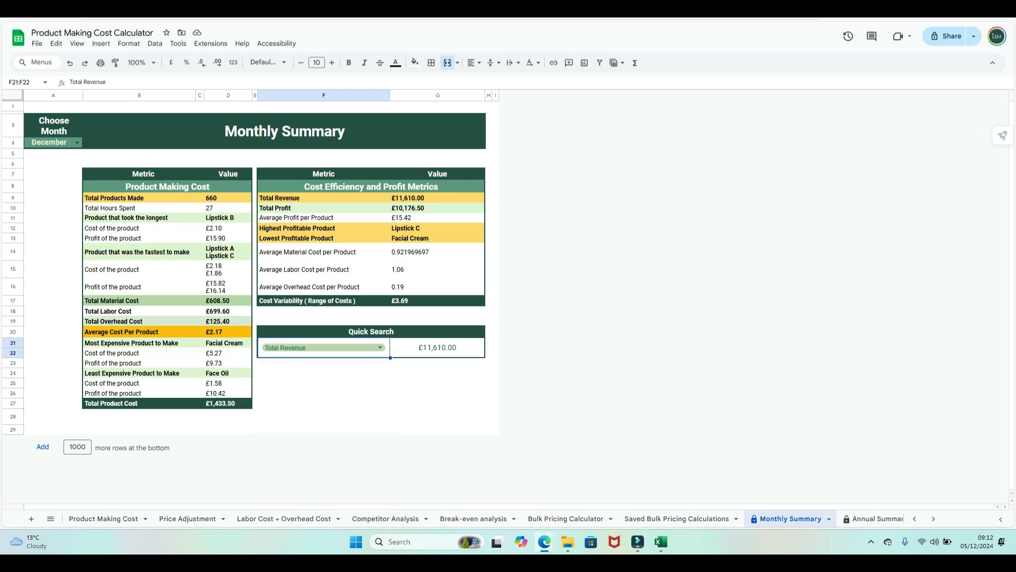
click(324, 416)
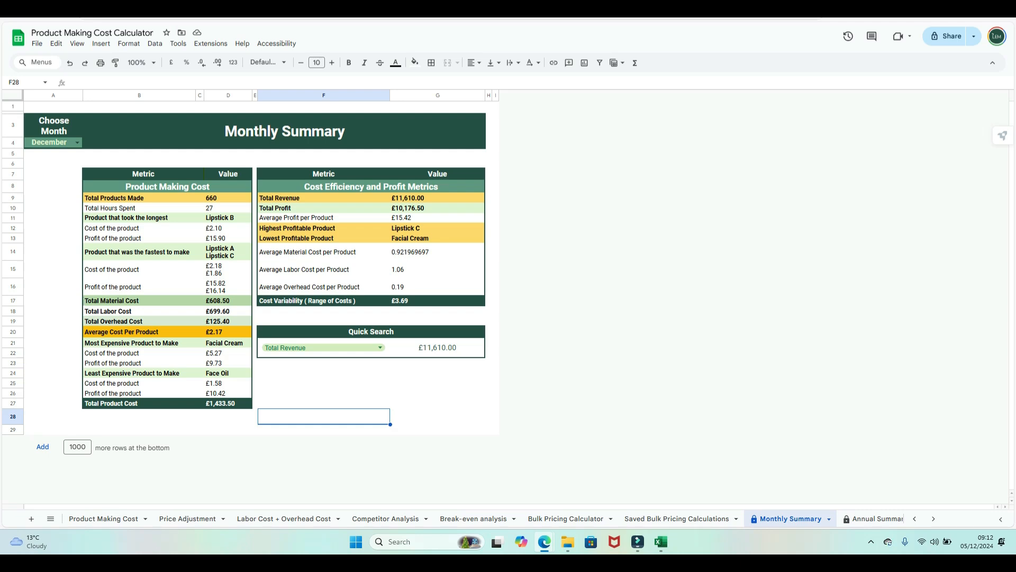
click(380, 348)
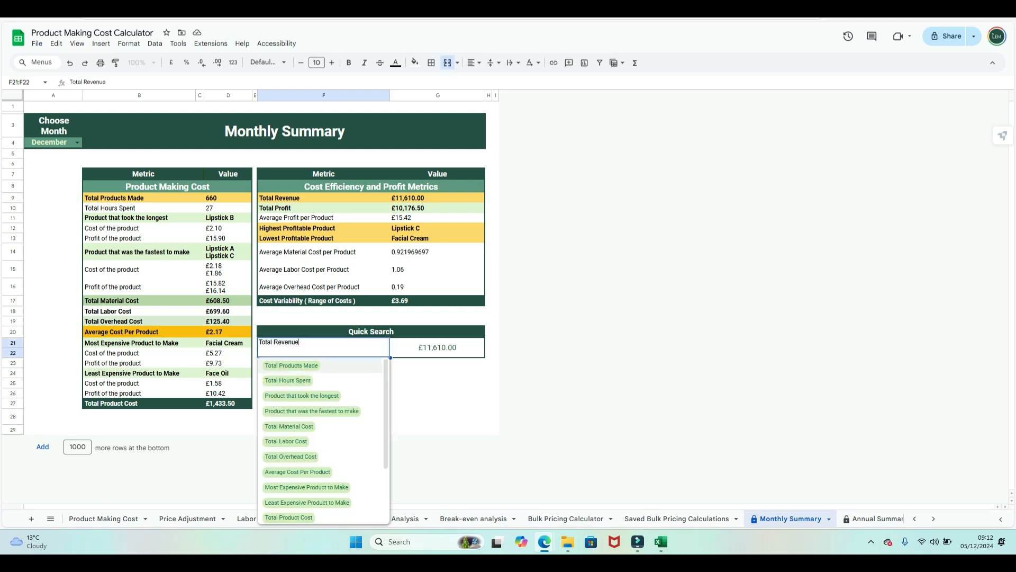
click(292, 365)
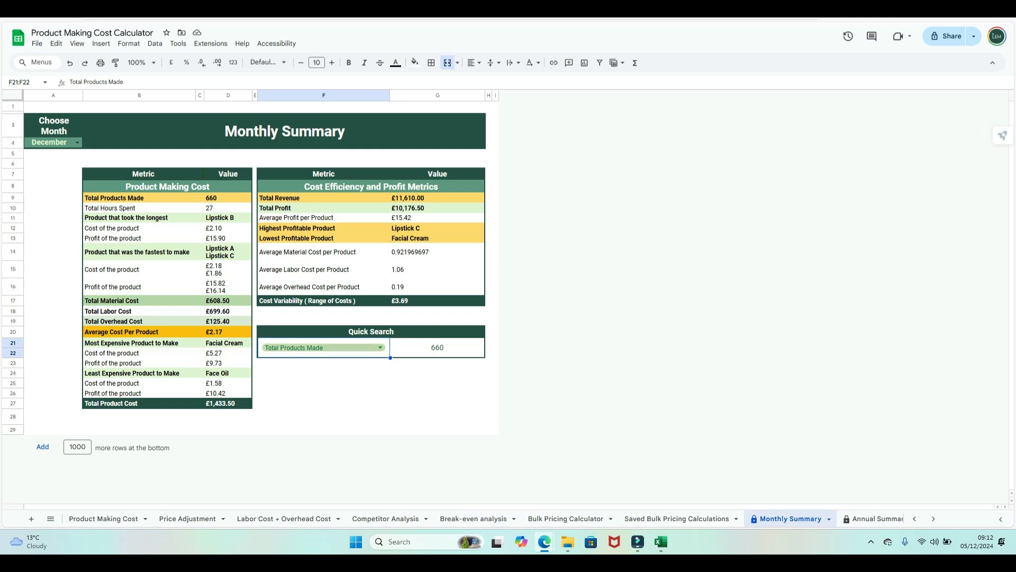
- Try Product that took the longest in Quick Search, then settle on Total Hours Spent (27)
click(379, 348)
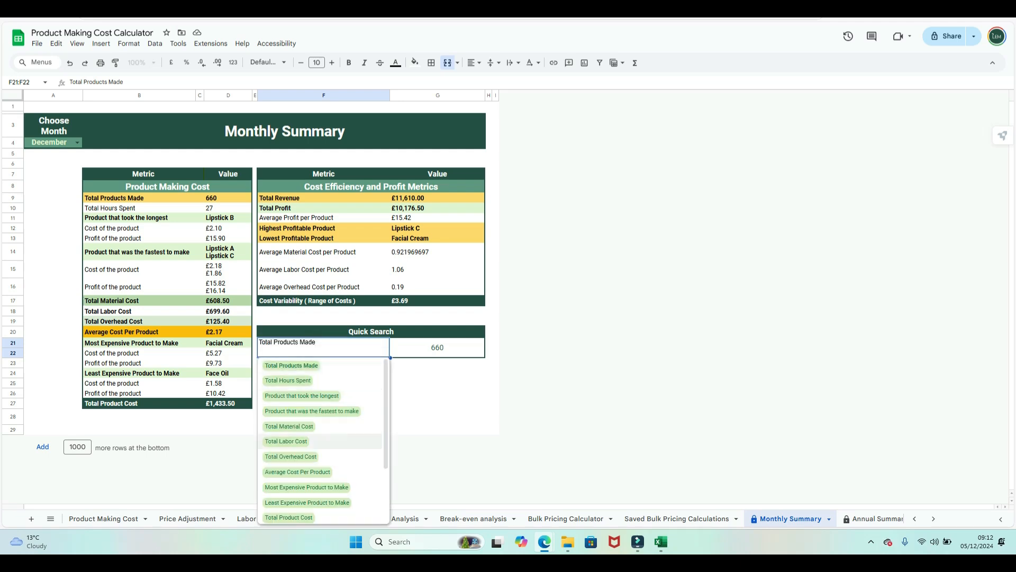
click(301, 396)
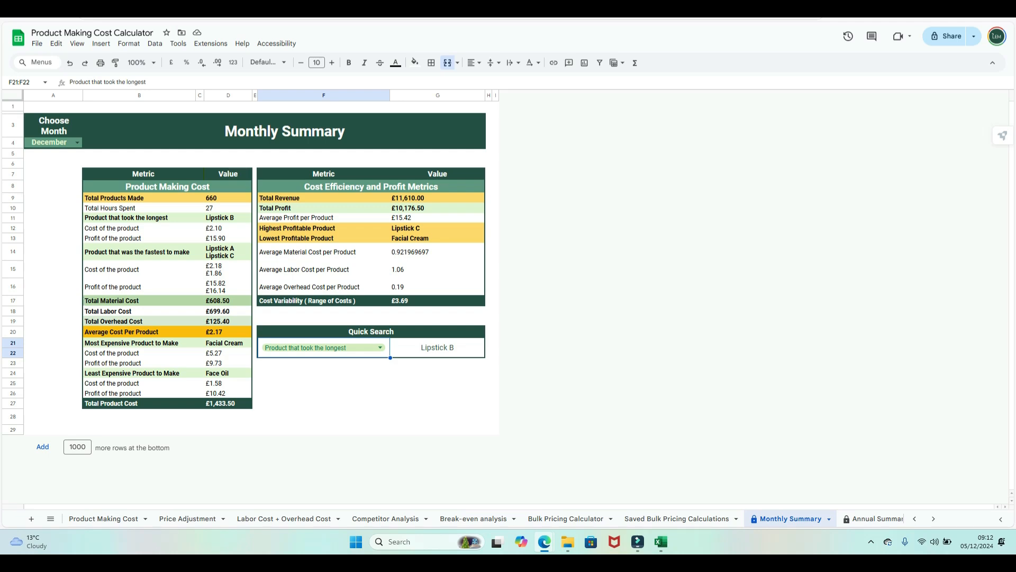
click(380, 347)
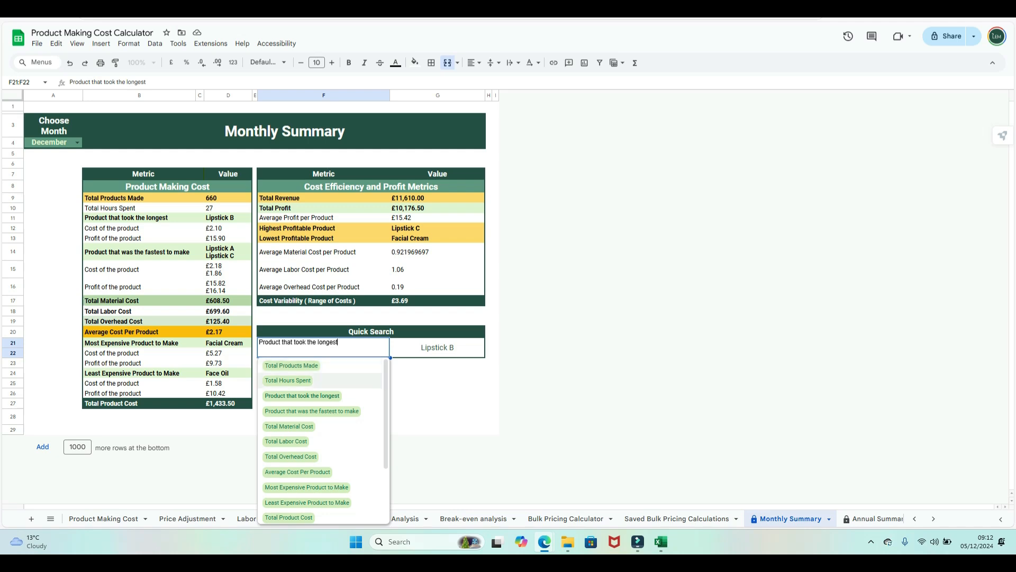
click(288, 380)
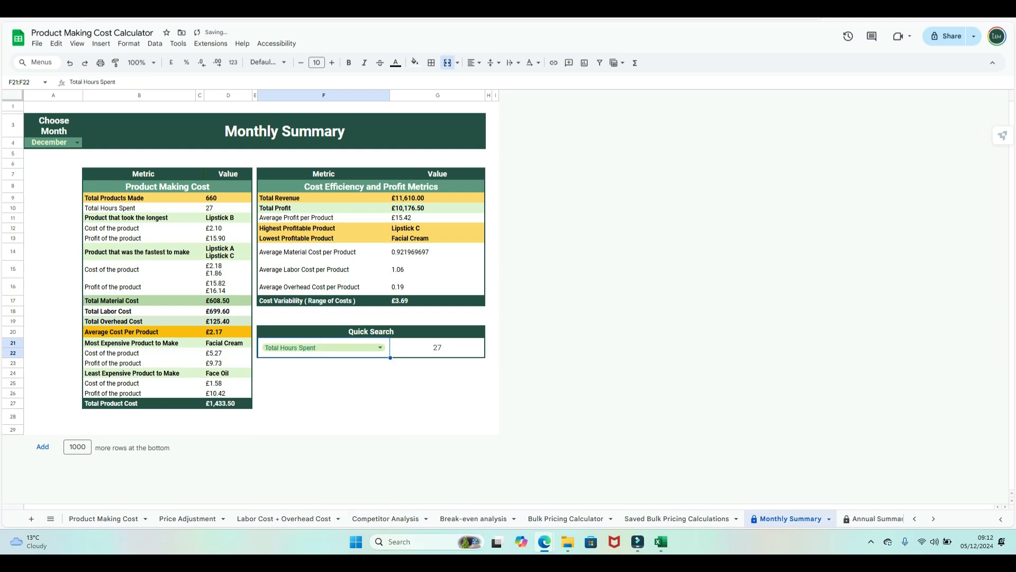
click(874, 518)
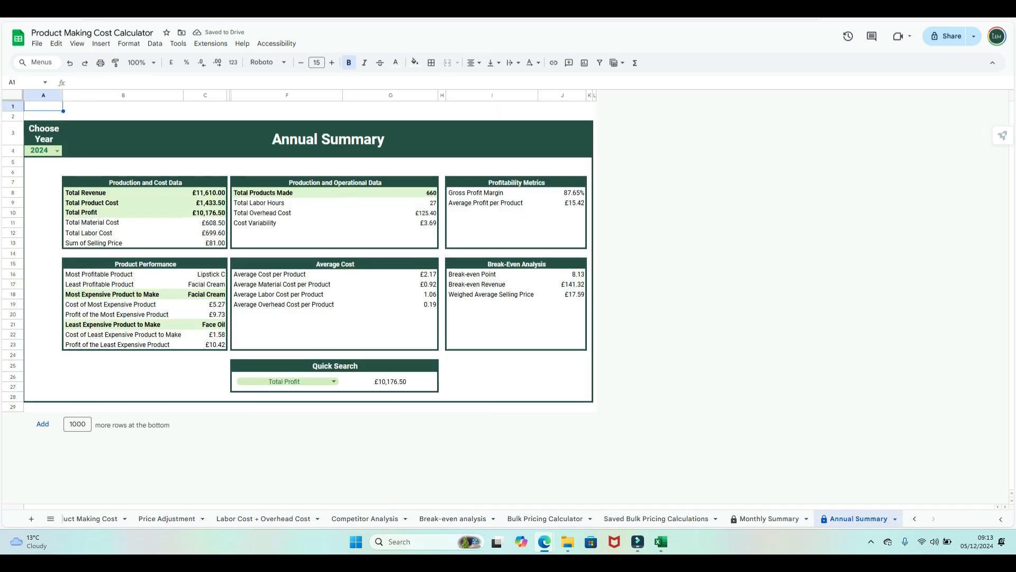
- Switch the Annual Summary year in A4 to 2025, then back to 2024
click(57, 150)
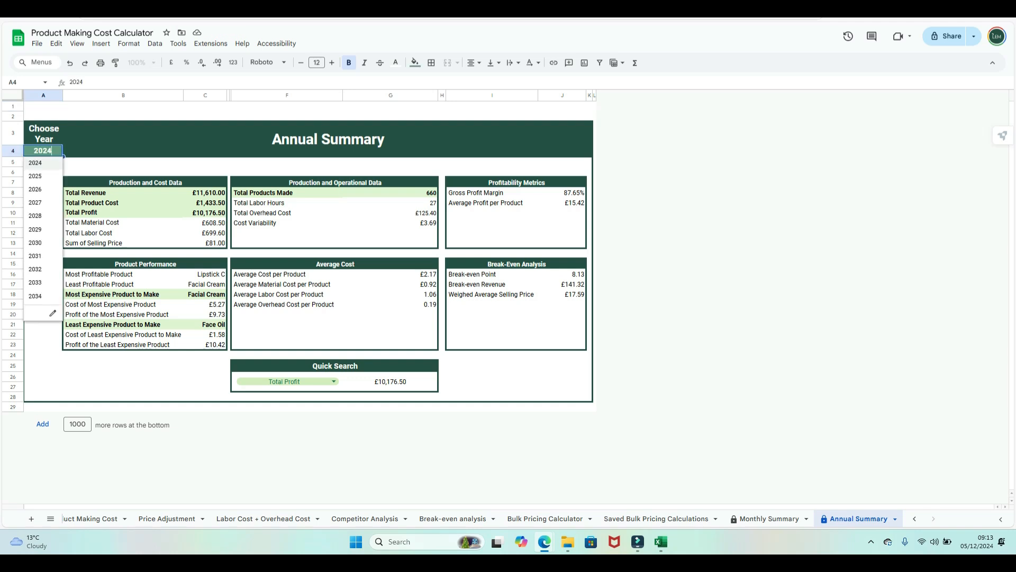
click(35, 176)
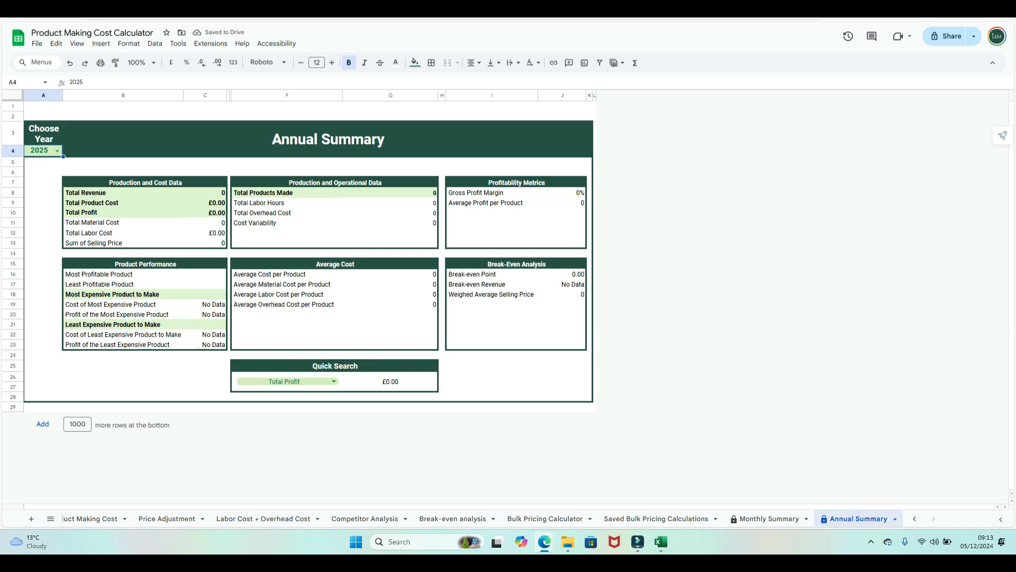
click(58, 151)
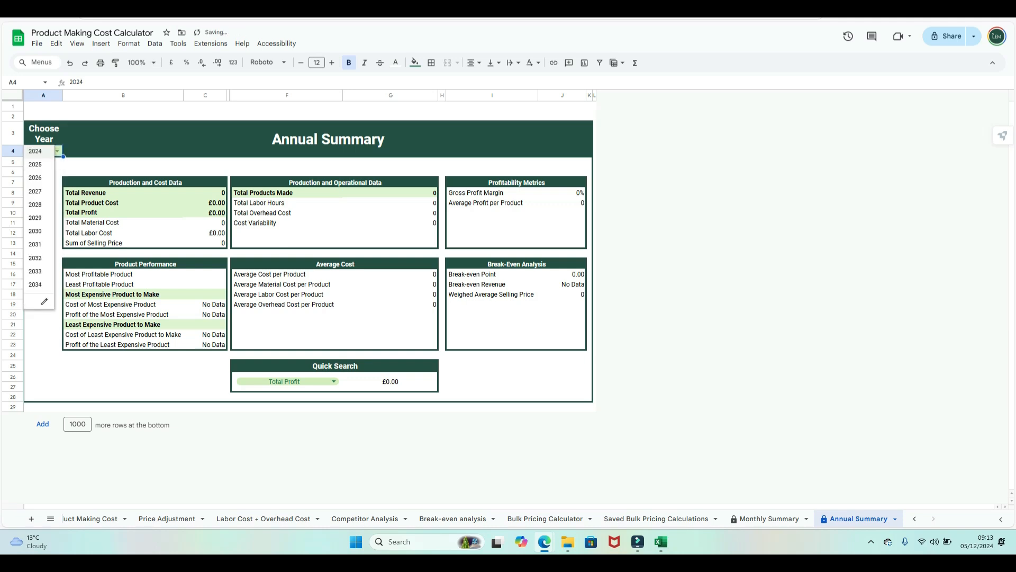
click(35, 164)
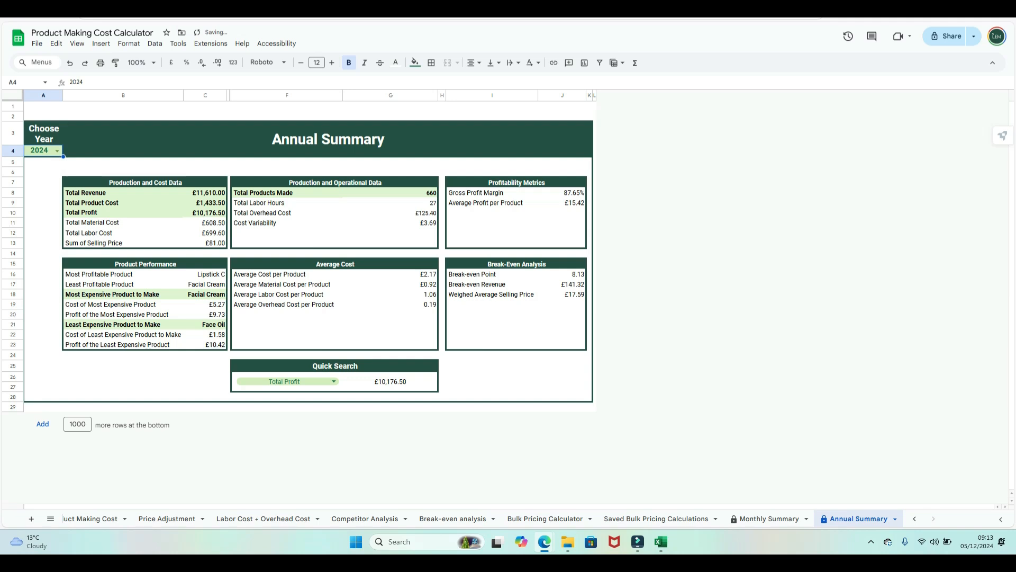
- Set the Annual Summary Quick Search to Total Revenue, returning £11,610.00
click(334, 382)
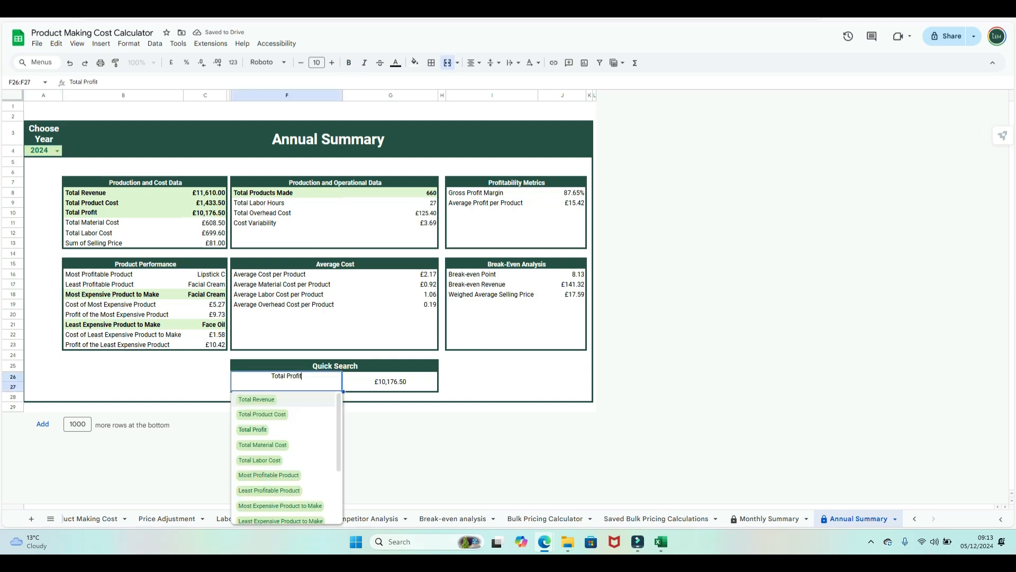
click(259, 430)
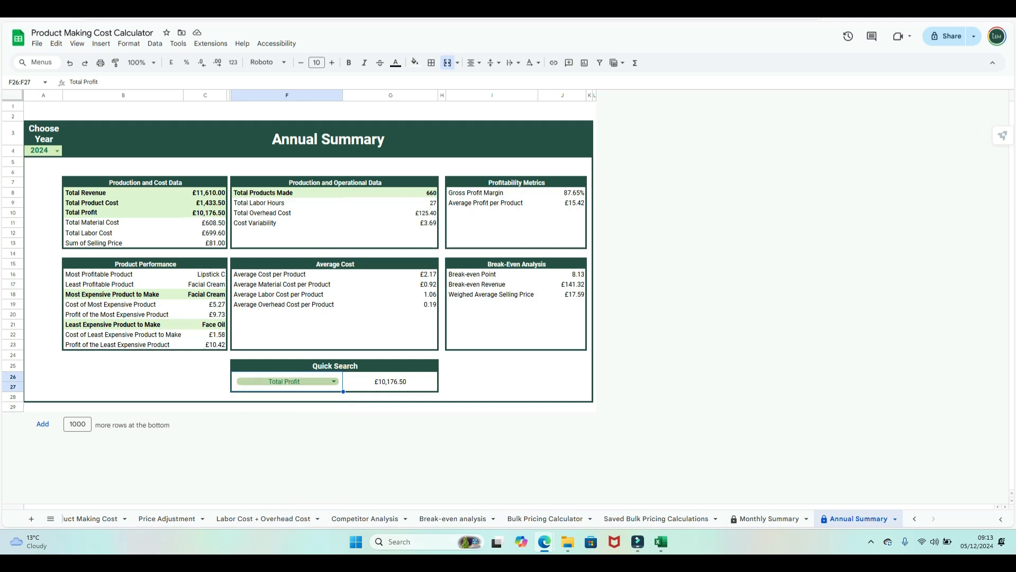
click(333, 381)
click(260, 399)
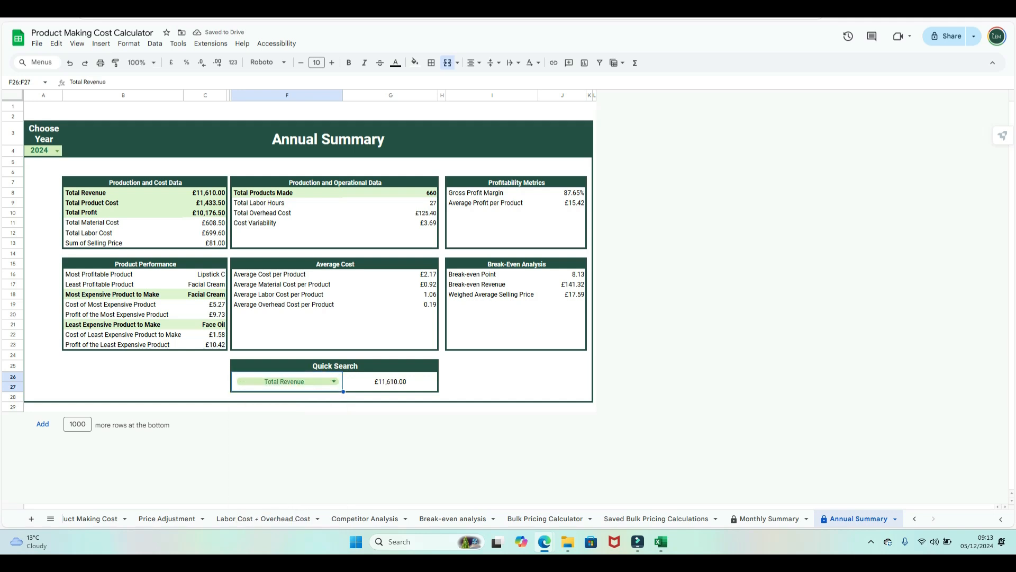
click(492, 397)
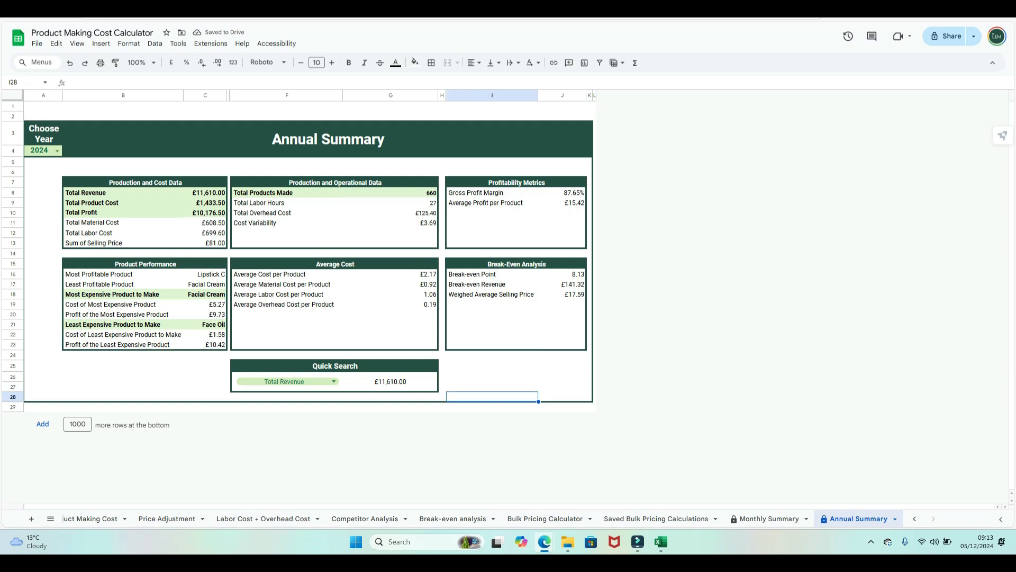